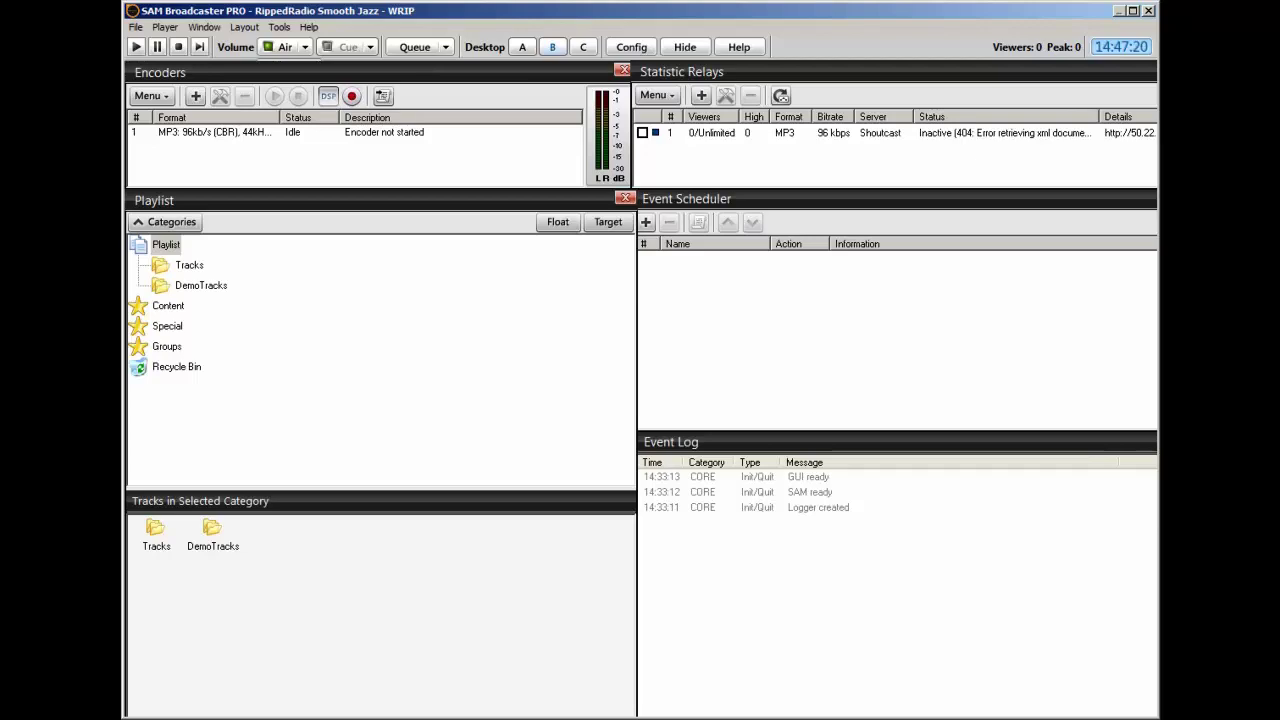
Review the 24/7 station format schedule in the Notepad note, then return to the Content category in the SAM Broadcaster playlist.
drag(240, 224, 646, 150)
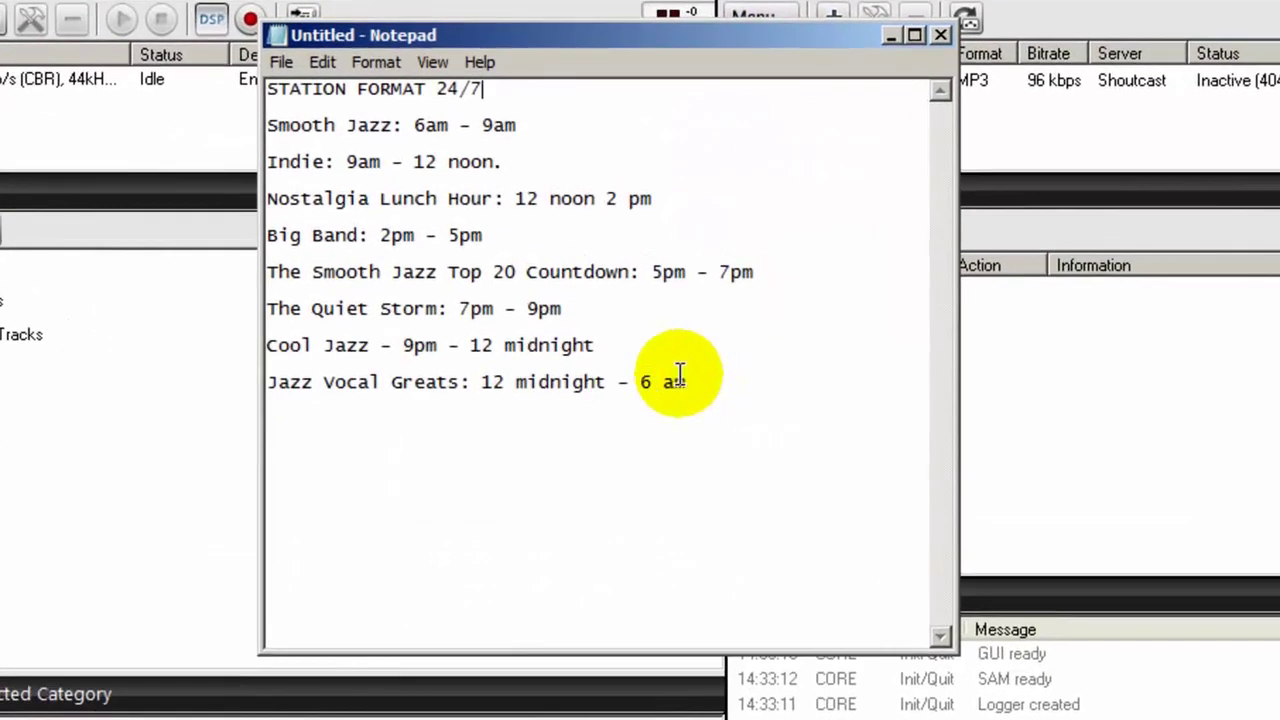
click(683, 381)
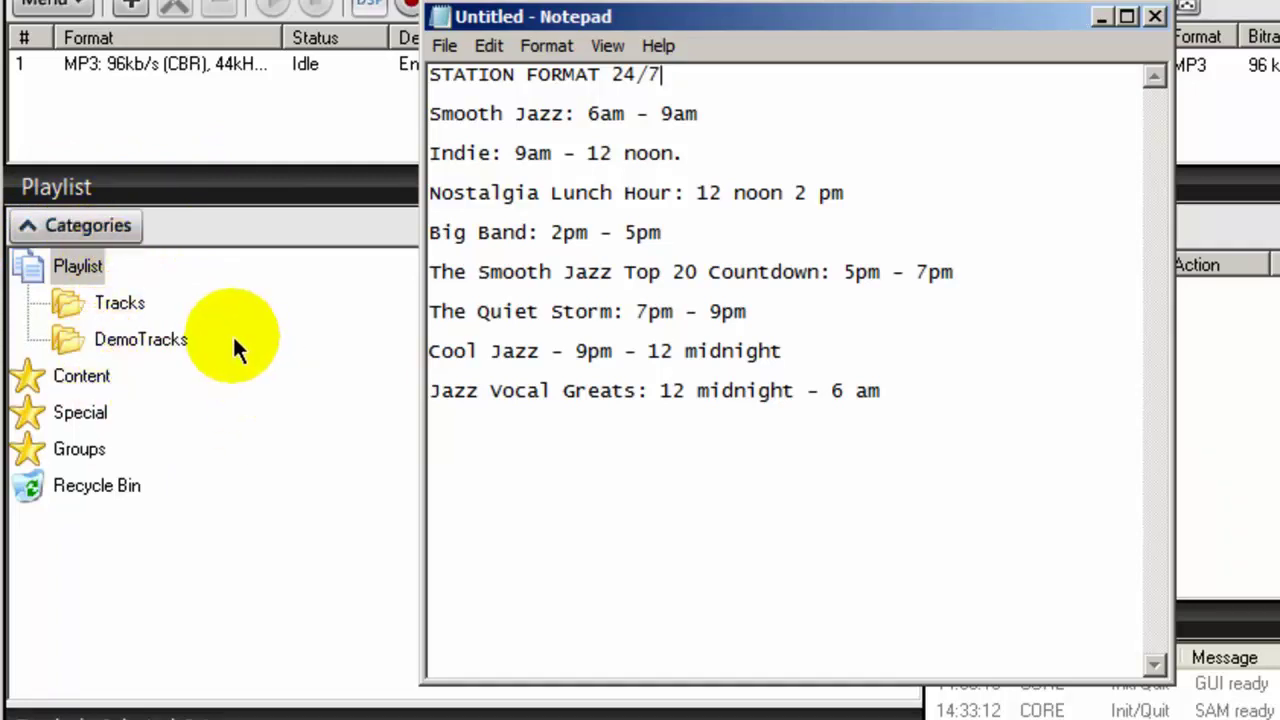
click(82, 376)
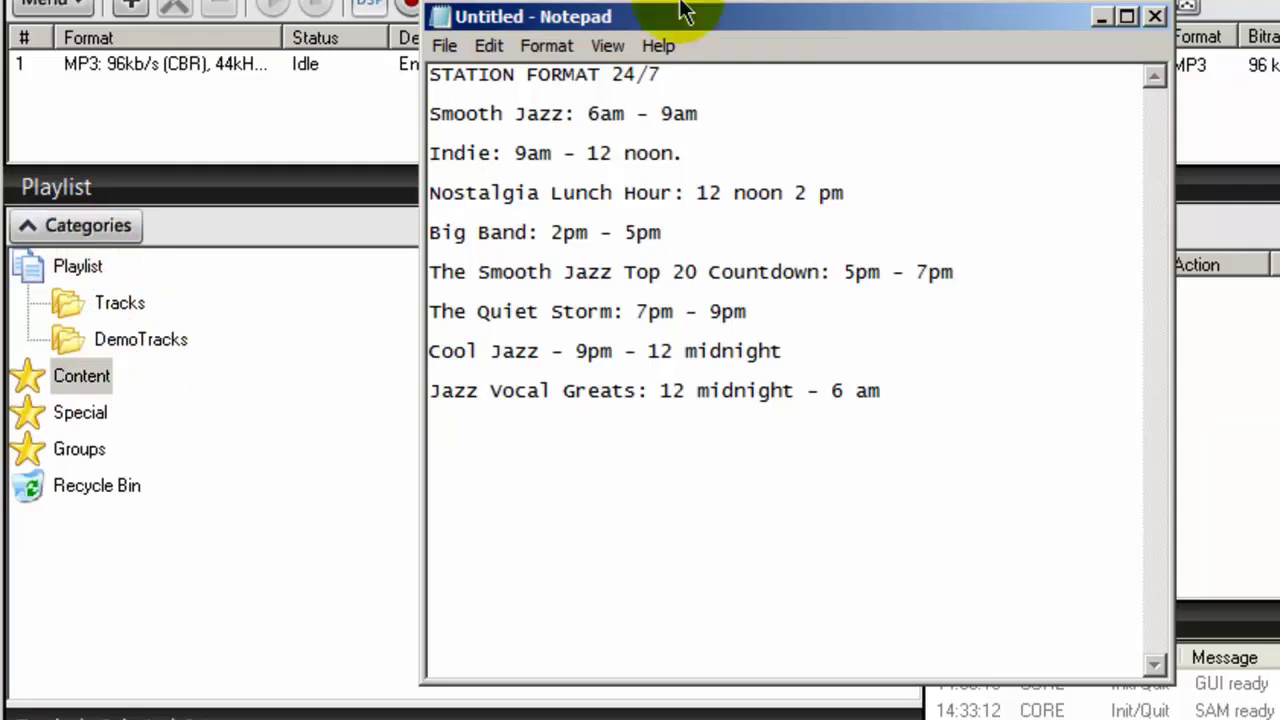
drag(723, 29, 649, 28)
click(200, 294)
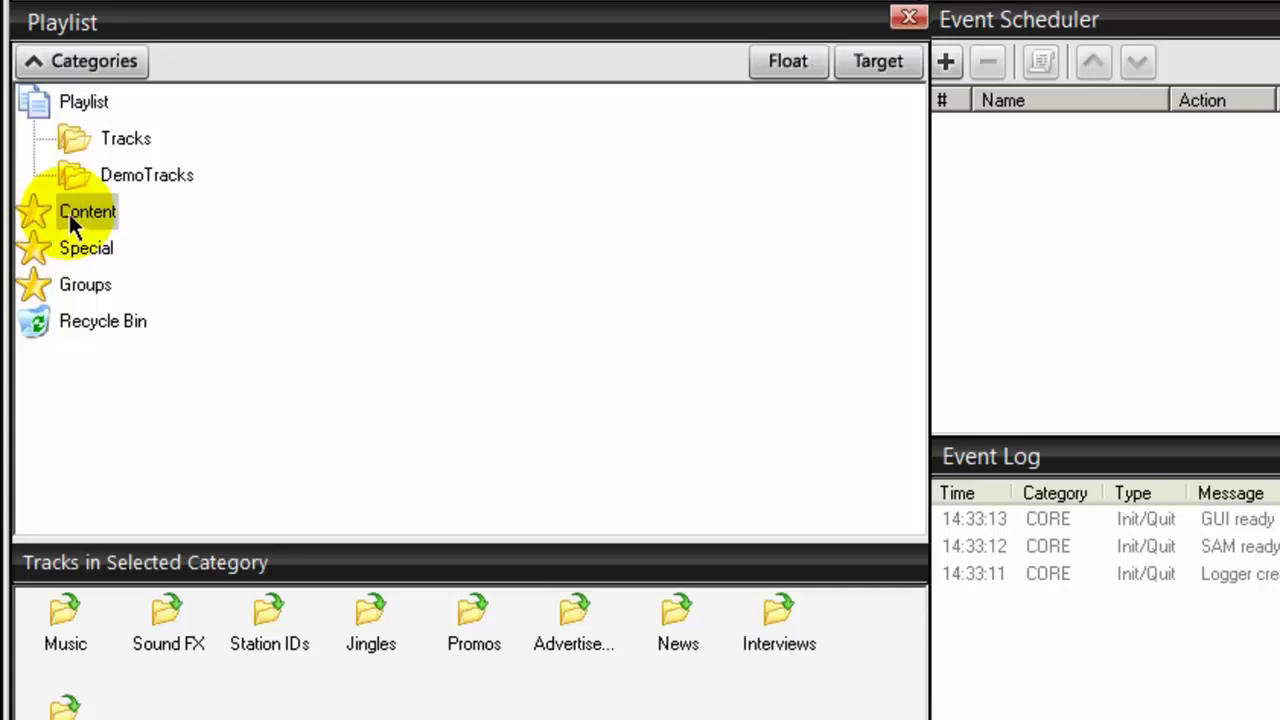
Expand Content and its Music category, and create a folder named "Smooth Jazz" under Music.
double_click(68, 212)
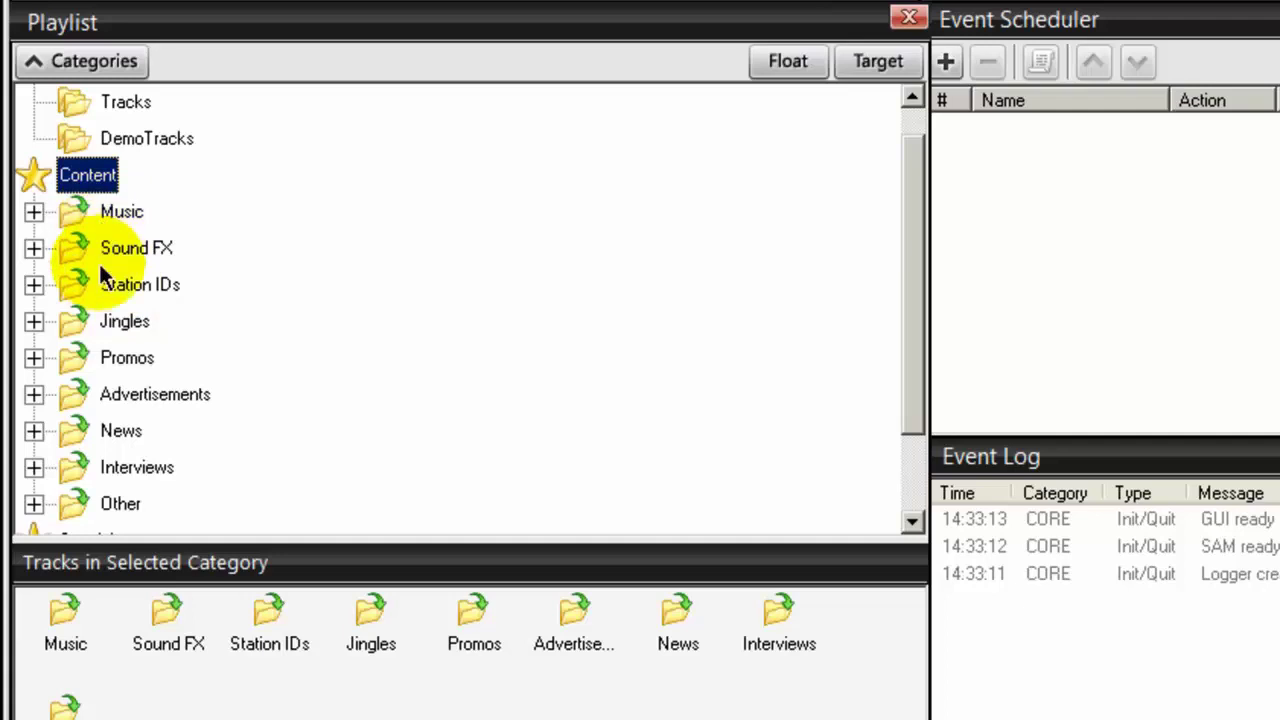
click(34, 211)
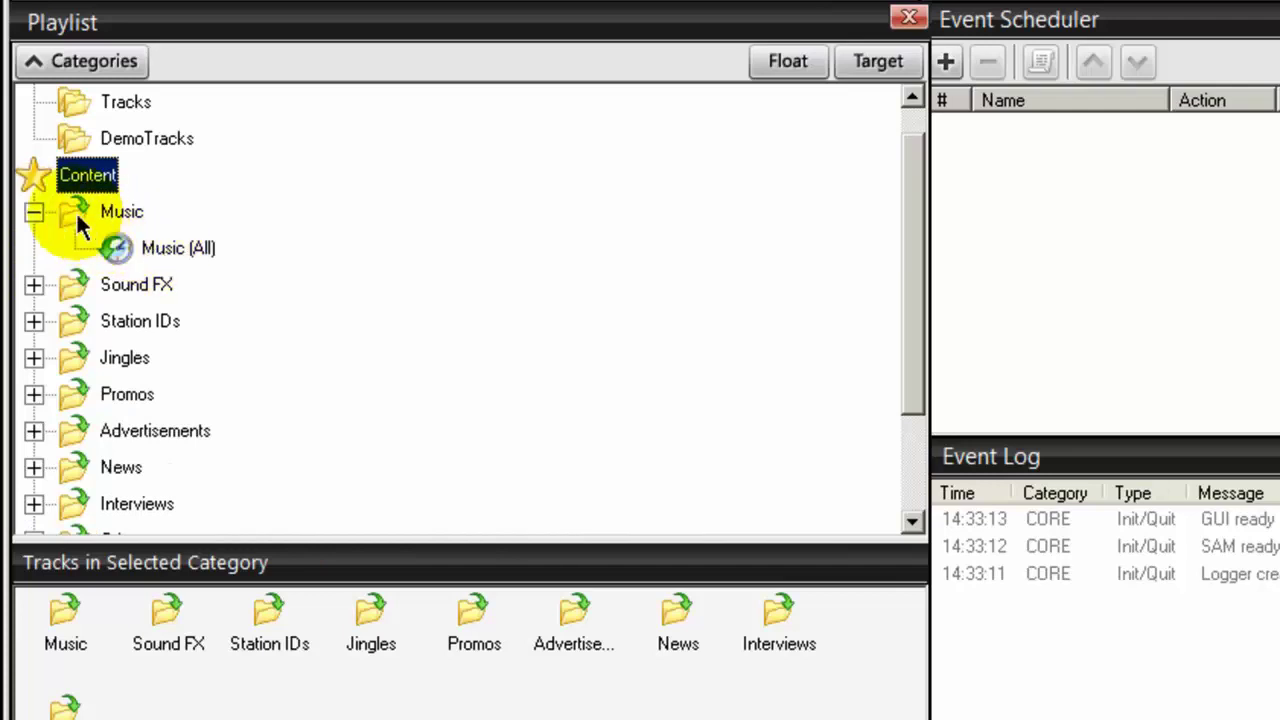
right_click(77, 213)
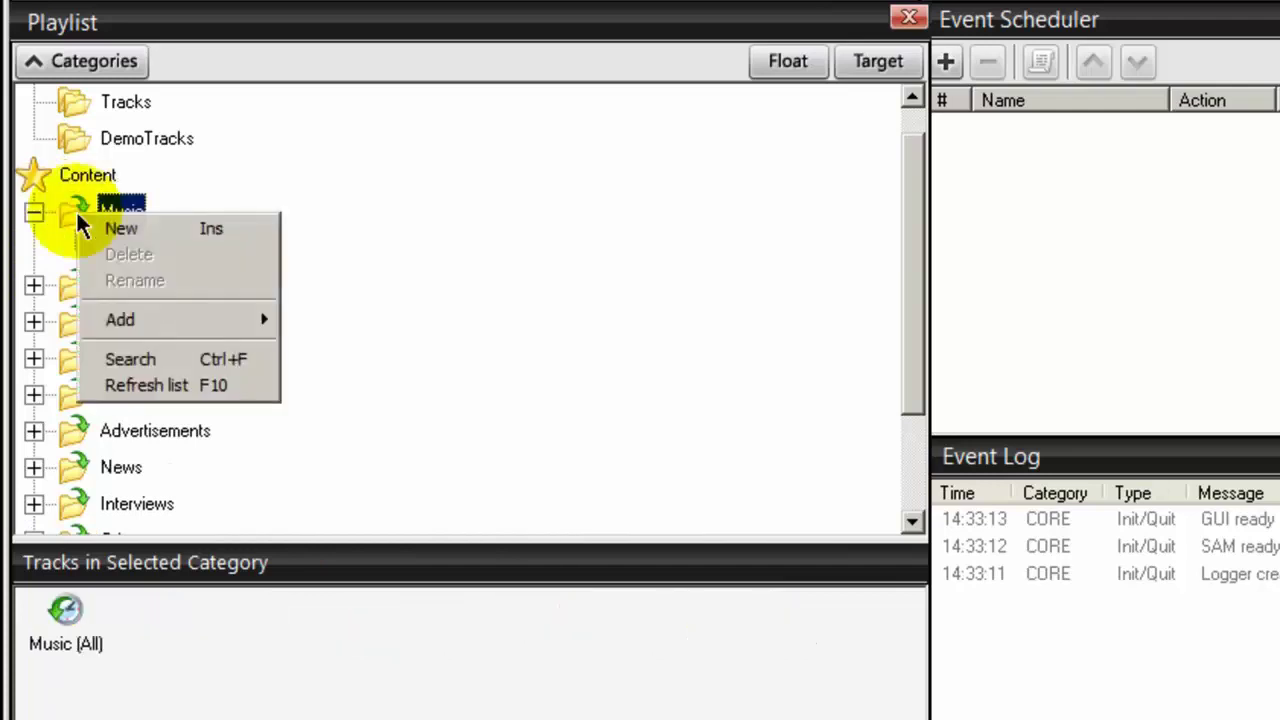
click(106, 229)
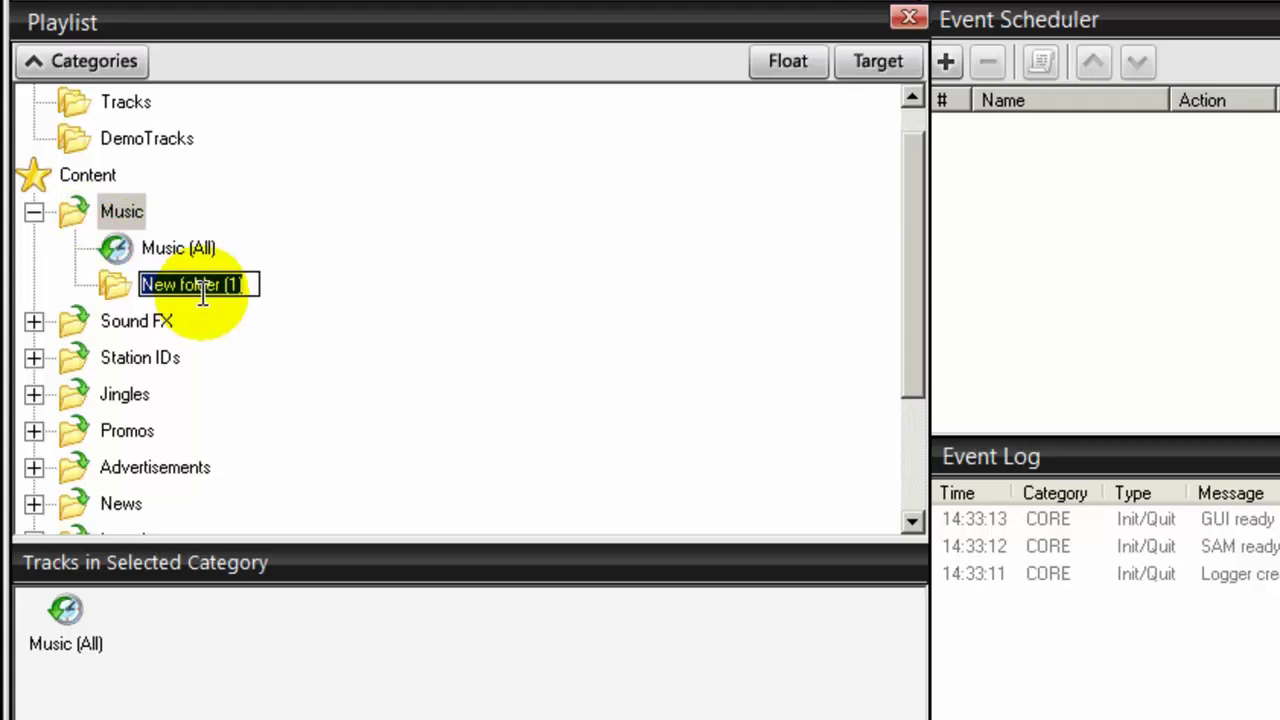
text(Smooth Jazz)
click(312, 328)
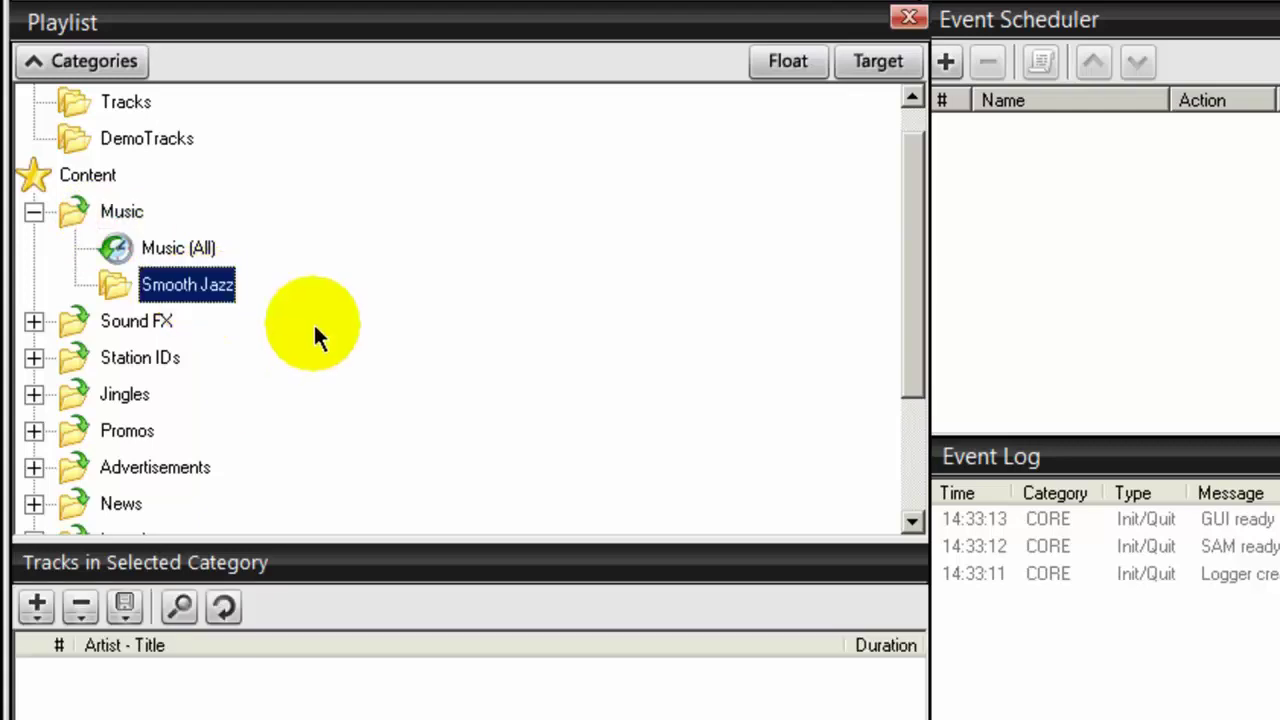
Check the next format in the Notepad schedule and create a folder named "Indie" under Music.
key(alt+Tab)
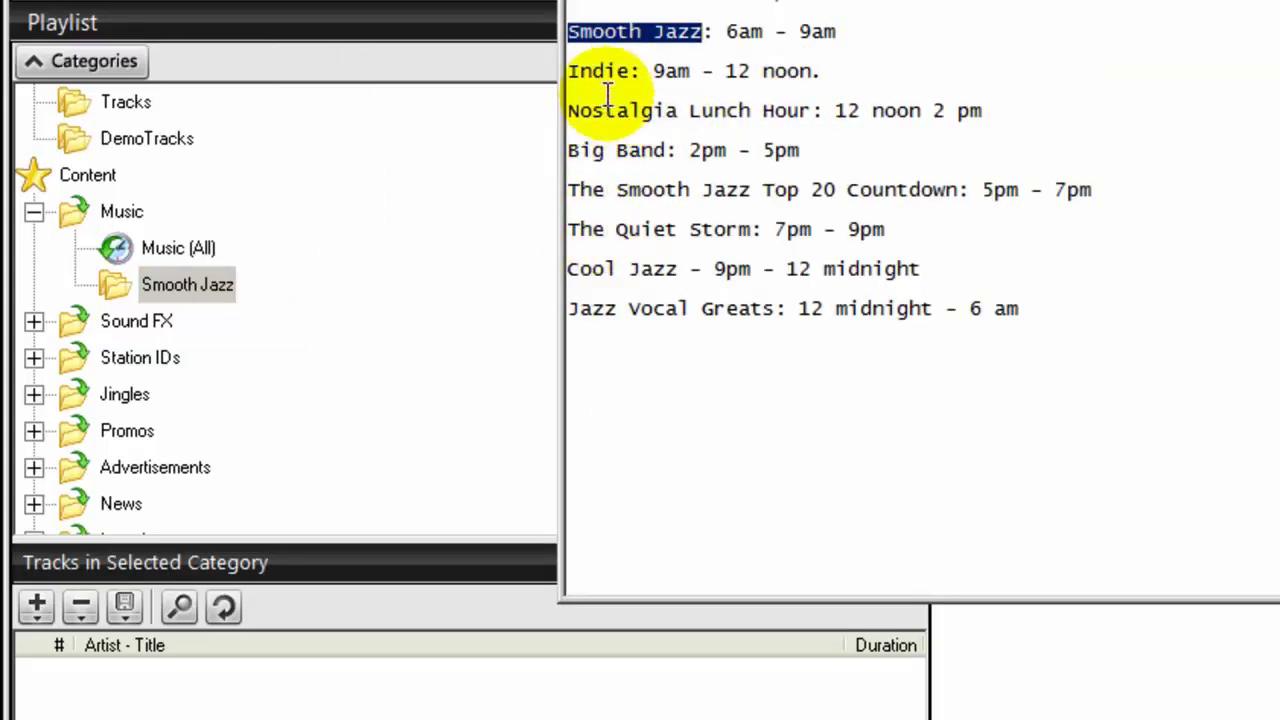
key(alt+Tab)
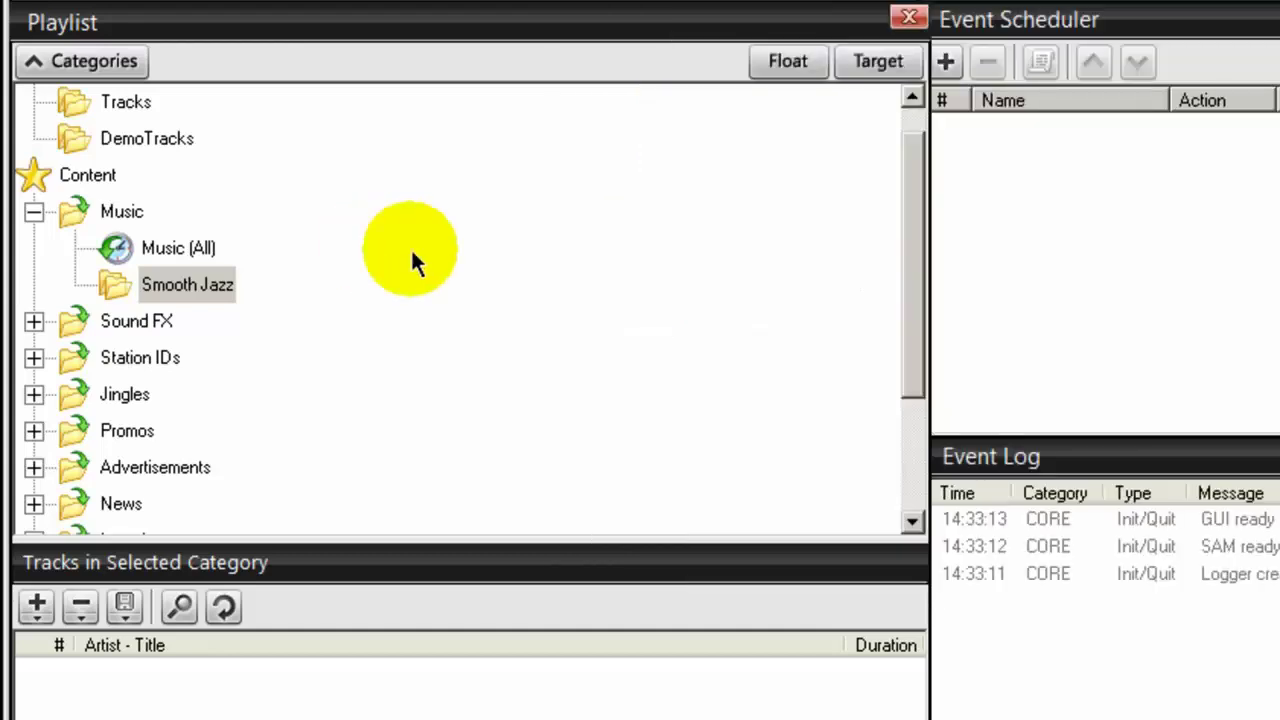
right_click(62, 210)
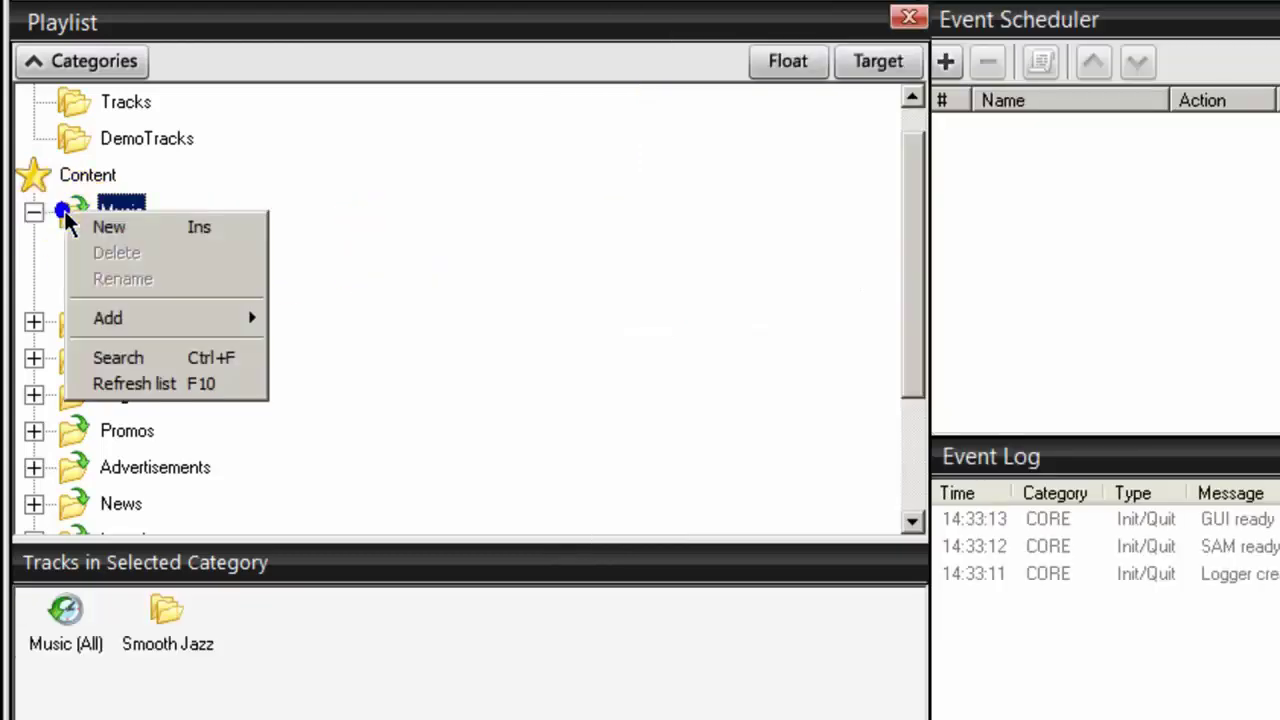
click(330, 318)
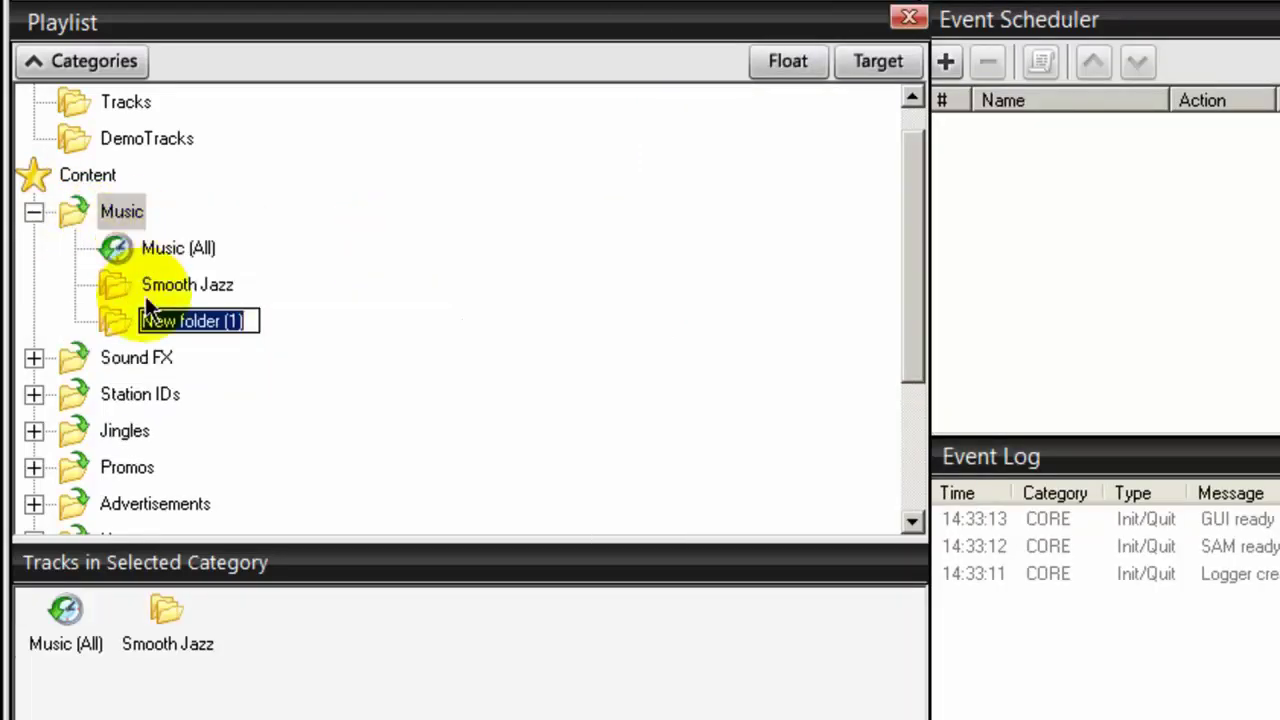
text(Indie)
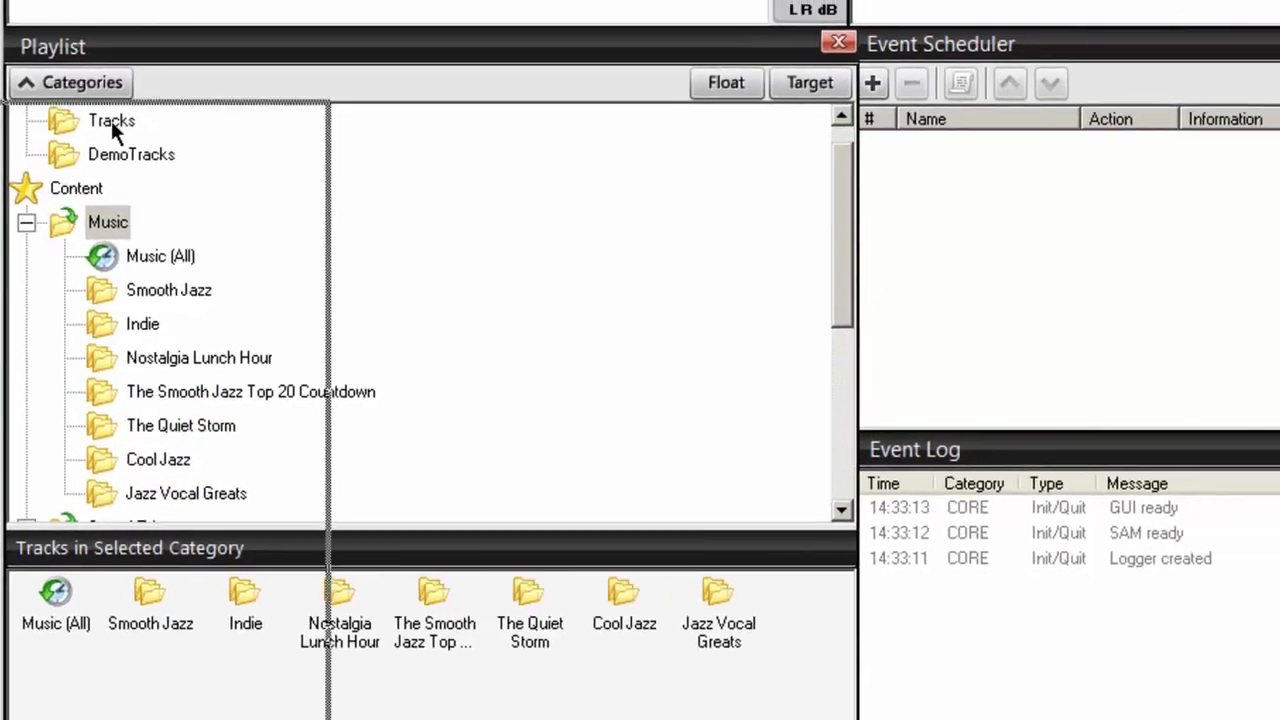
Delete the Tracks folder from the Playlist category.
key(alt+Tab)
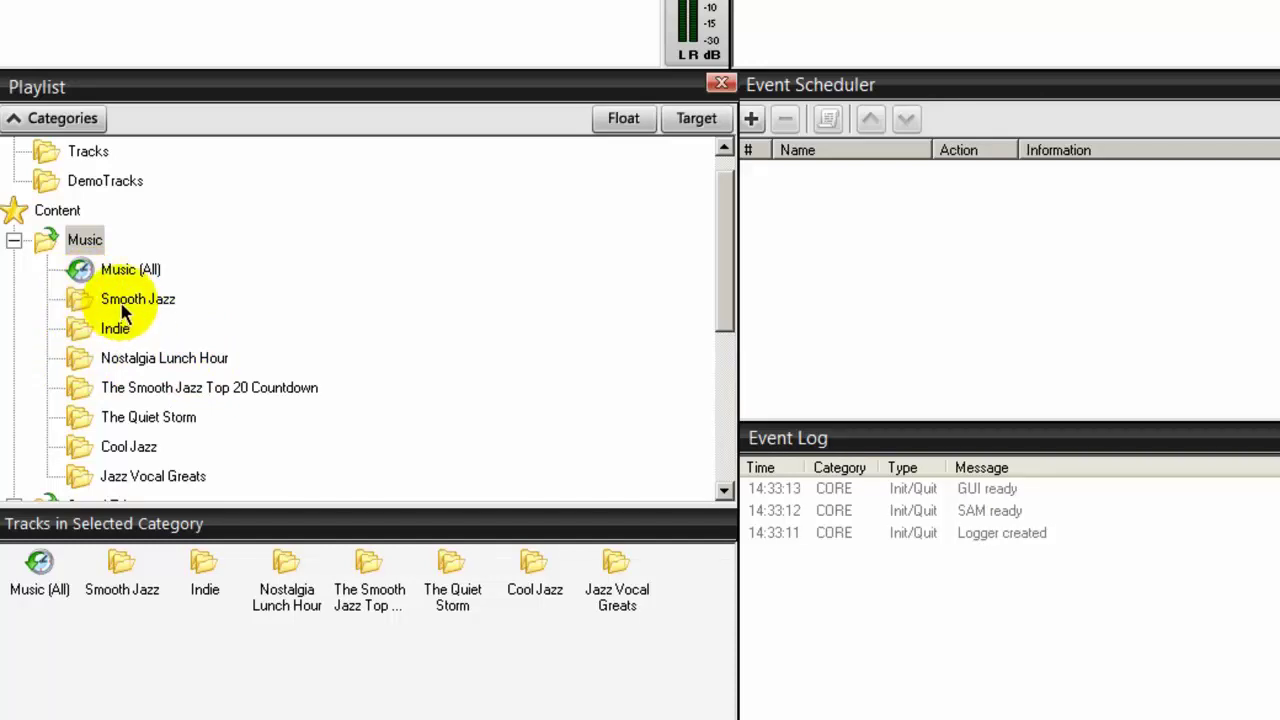
click(186, 209)
scroll(186, 209, up, 1)
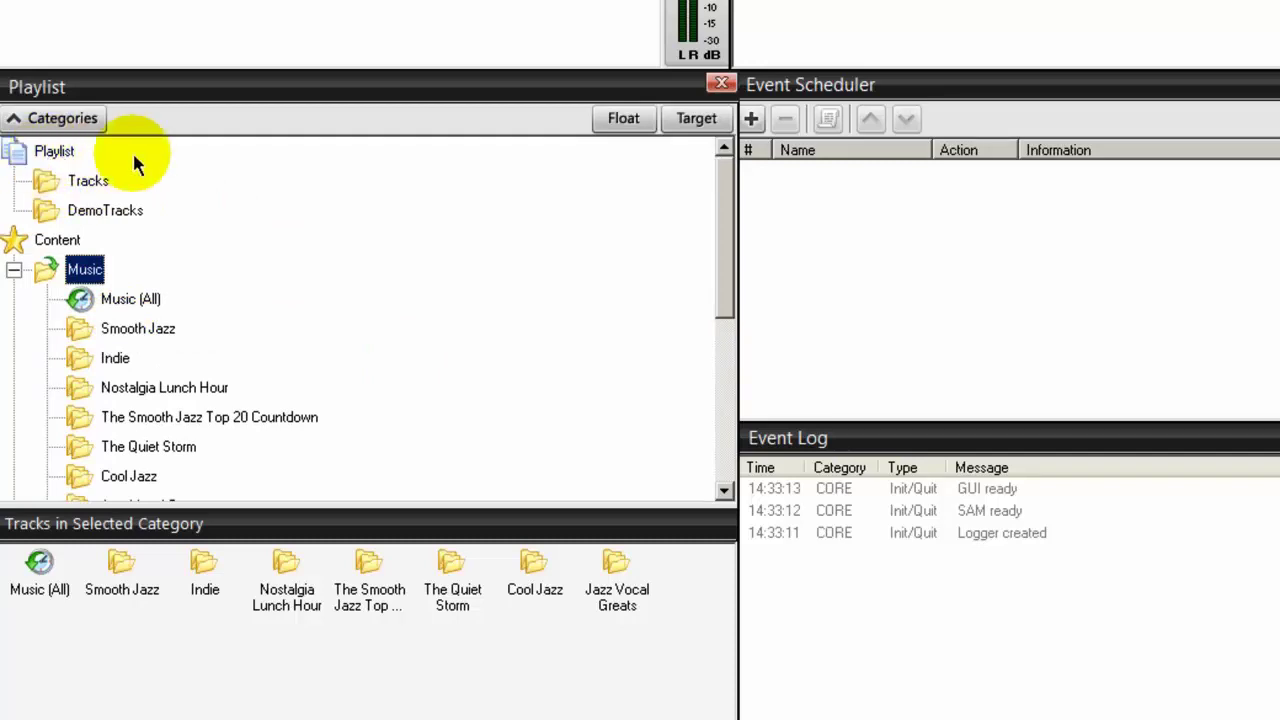
click(50, 183)
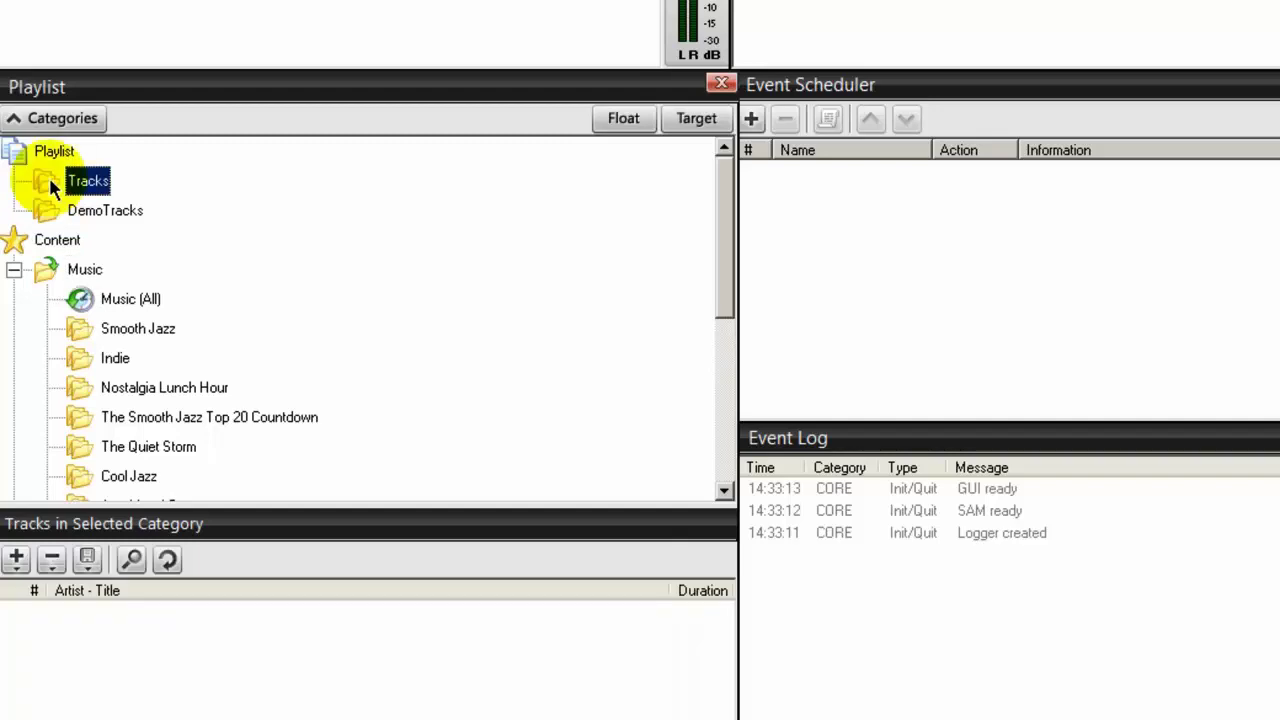
right_click(50, 184)
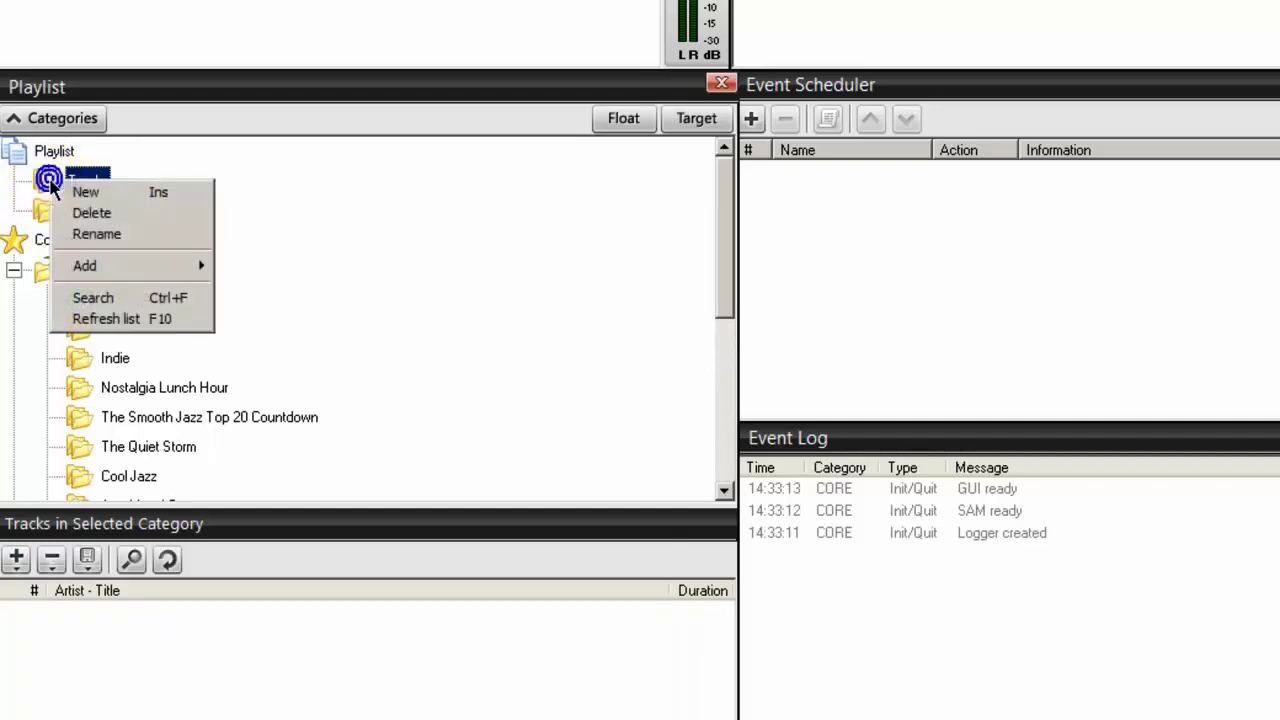
click(95, 214)
click(572, 437)
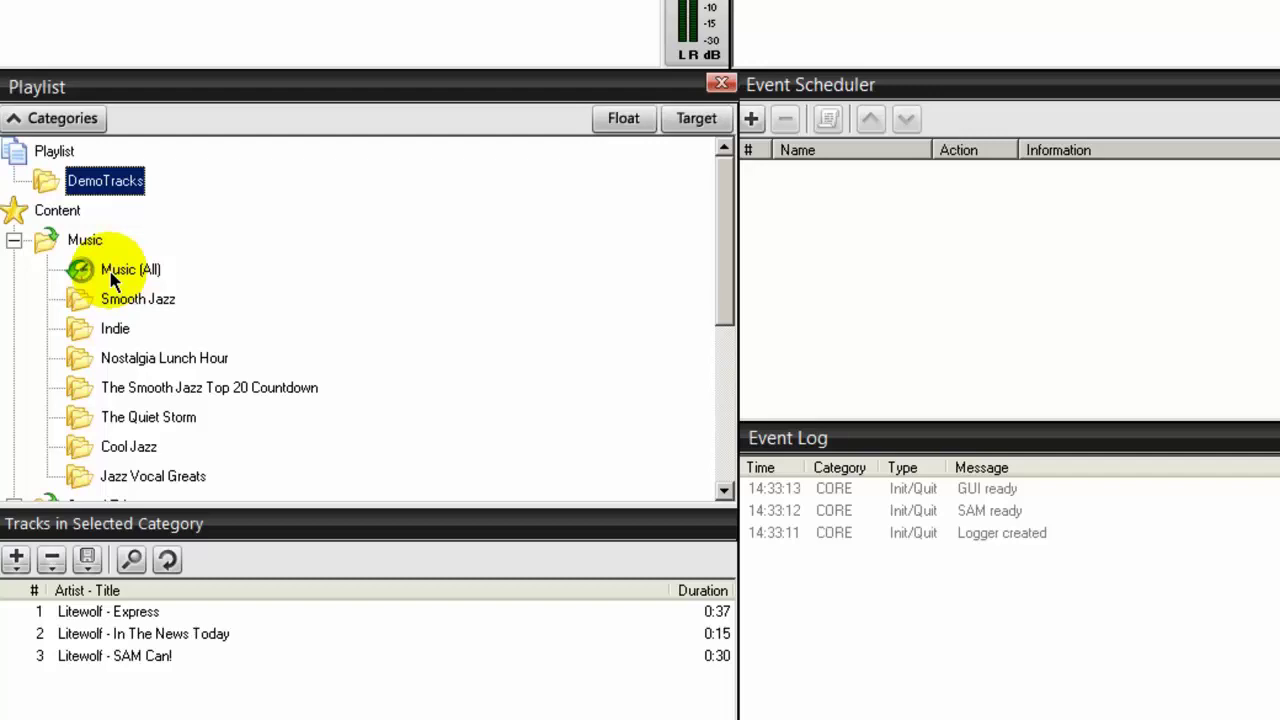
Expand the Sound FX category and create a folder named "Music Beds" in it.
scroll(112, 280, down, 2)
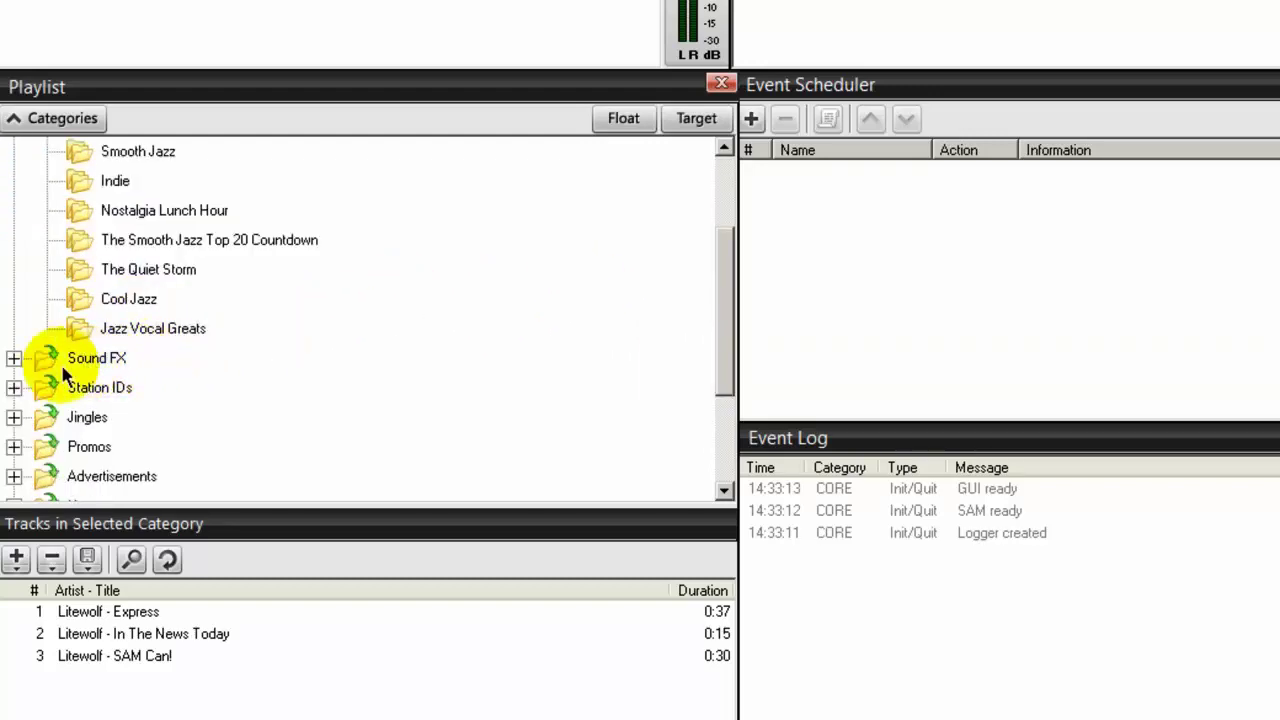
click(14, 359)
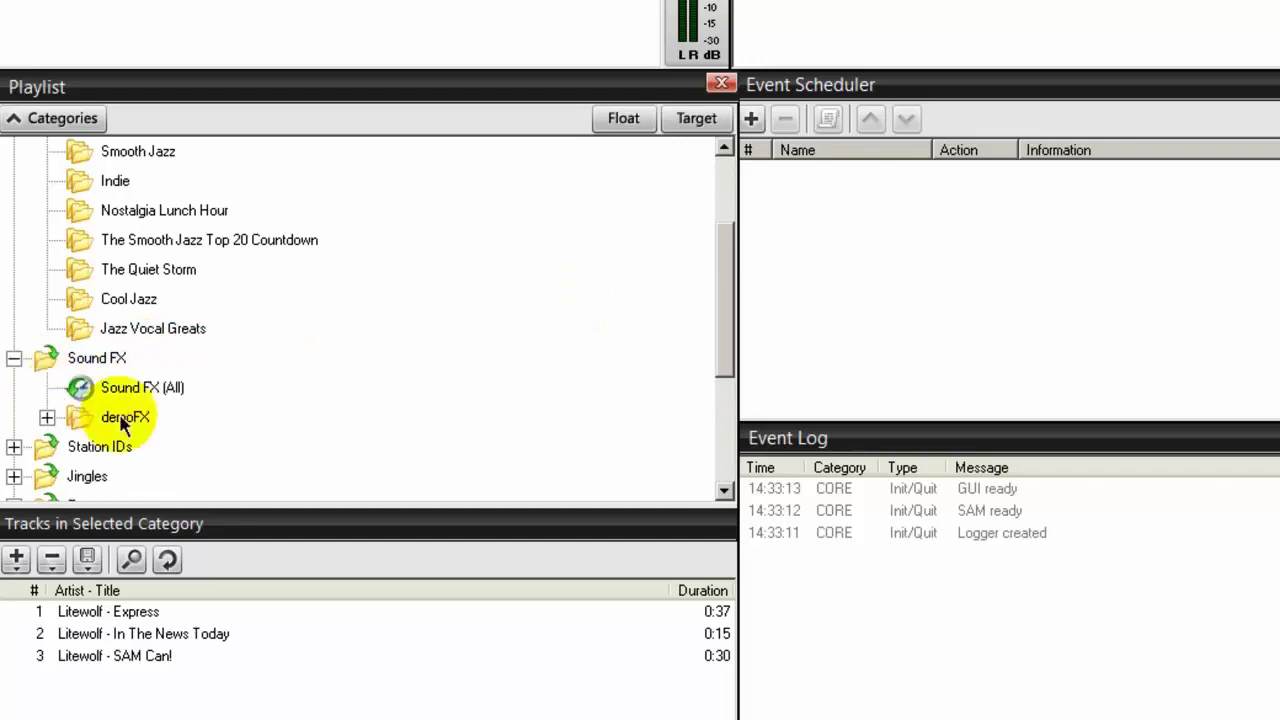
right_click(42, 358)
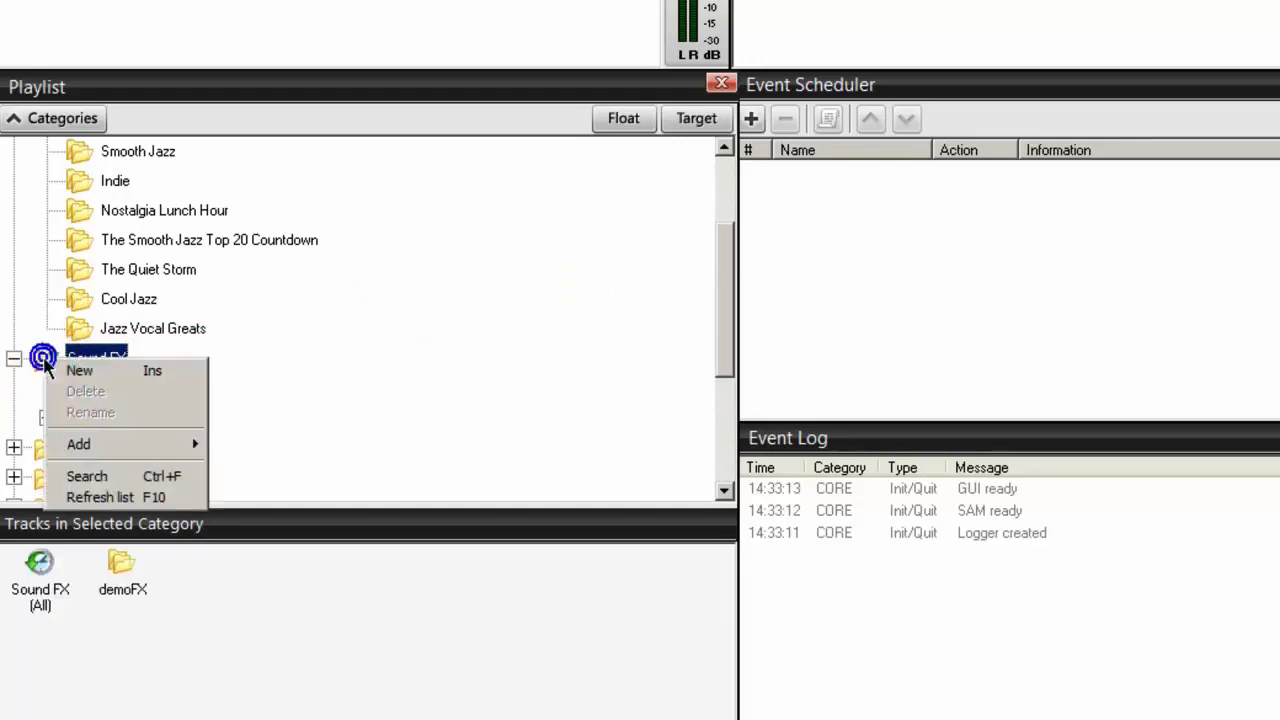
click(79, 371)
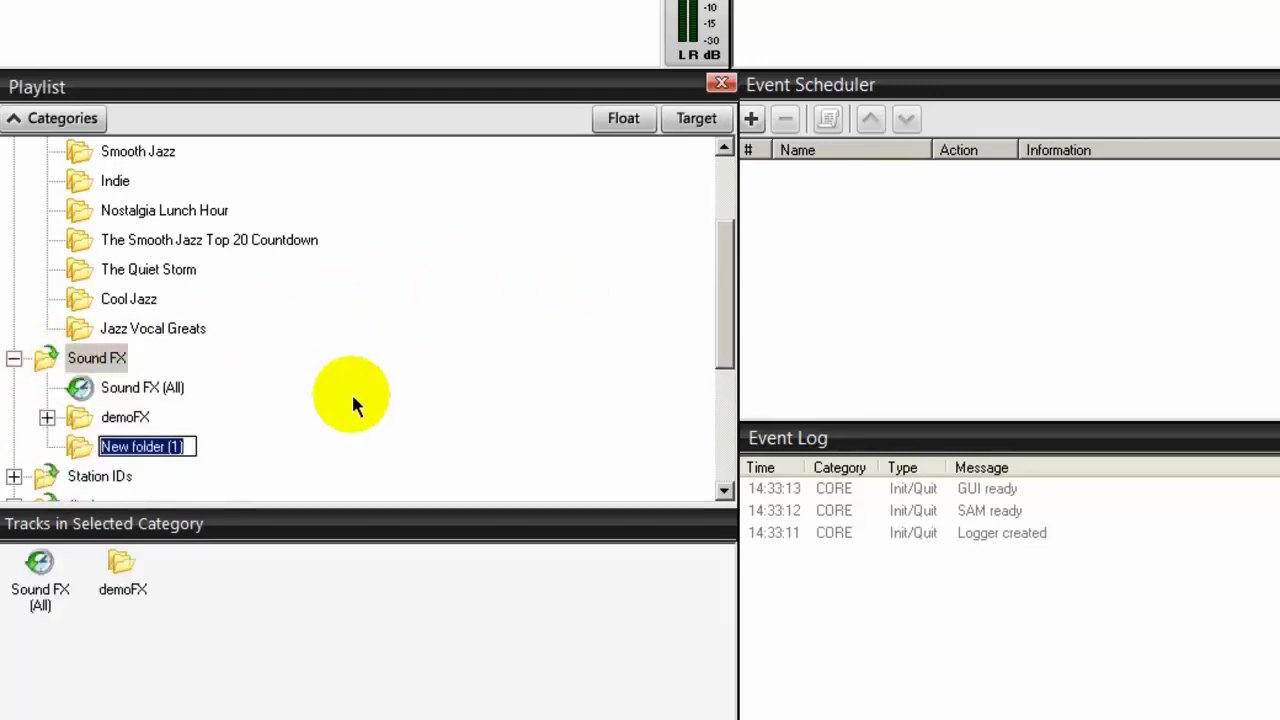
text(Musics)
key(BackSpace)
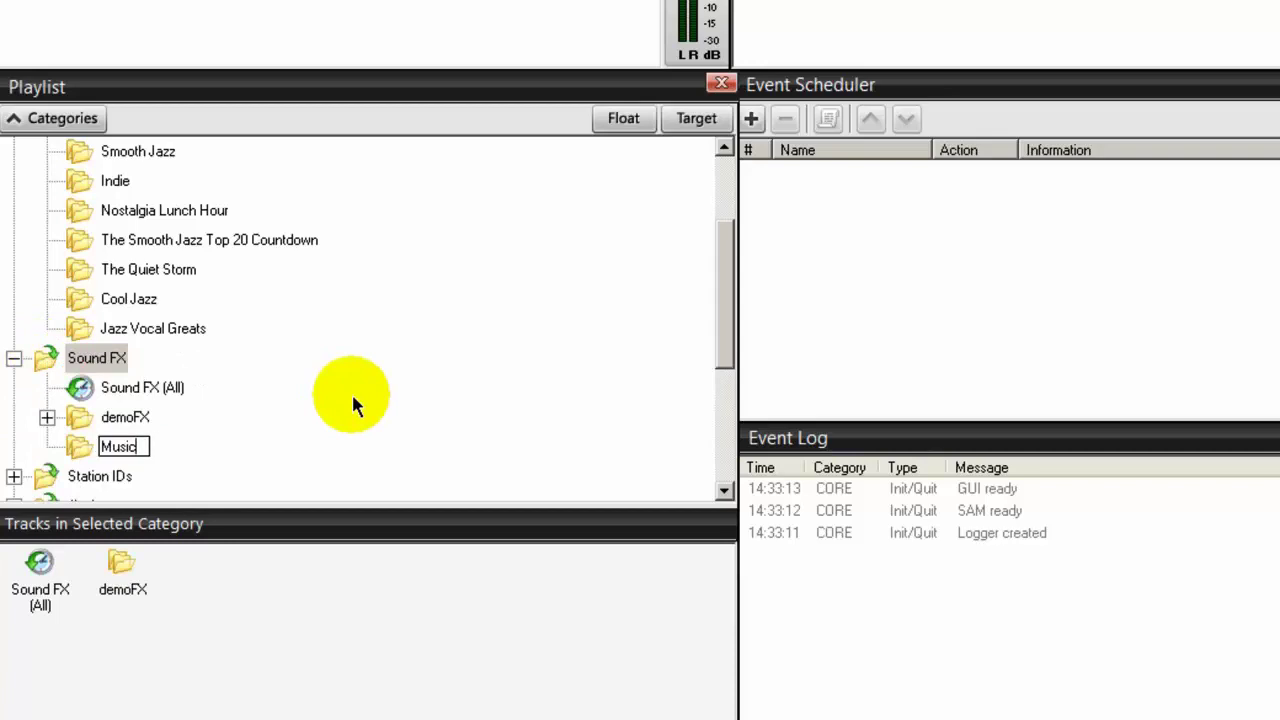
text(Beds)
key(Return)
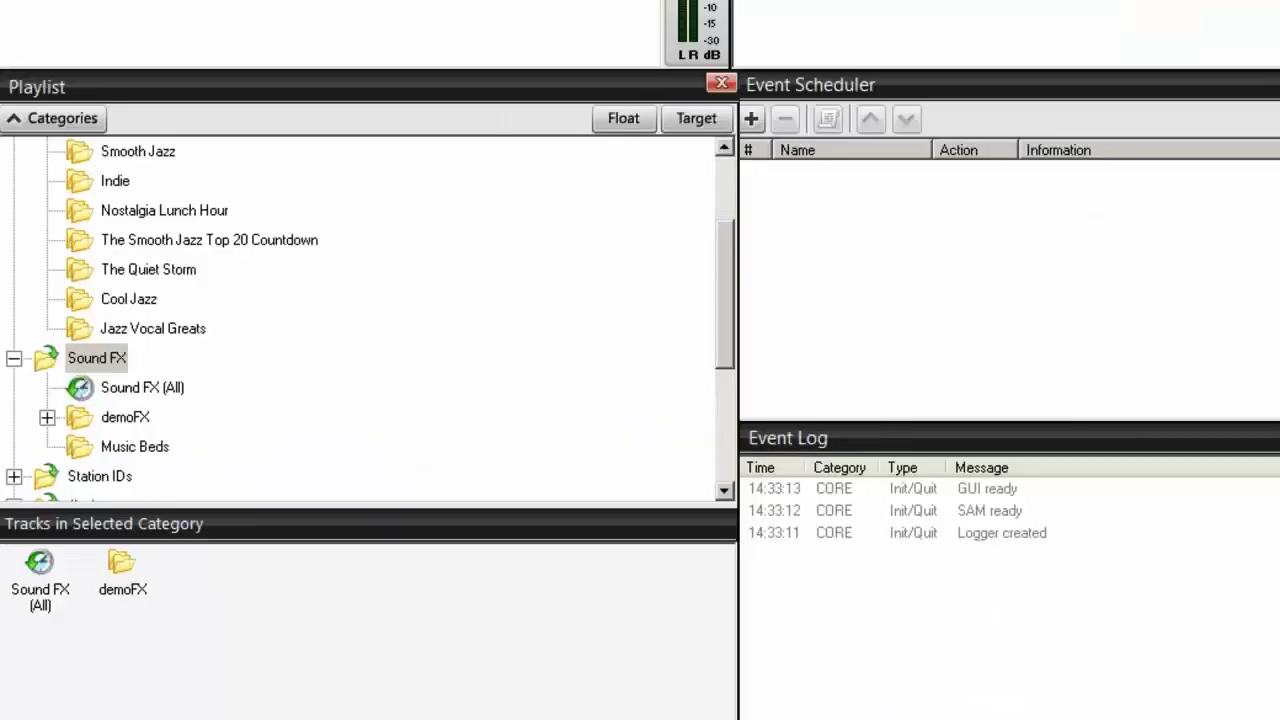
Collapse Sound FX, expand Station IDs, and create a folder named "Top of the Hour" in it.
click(14, 358)
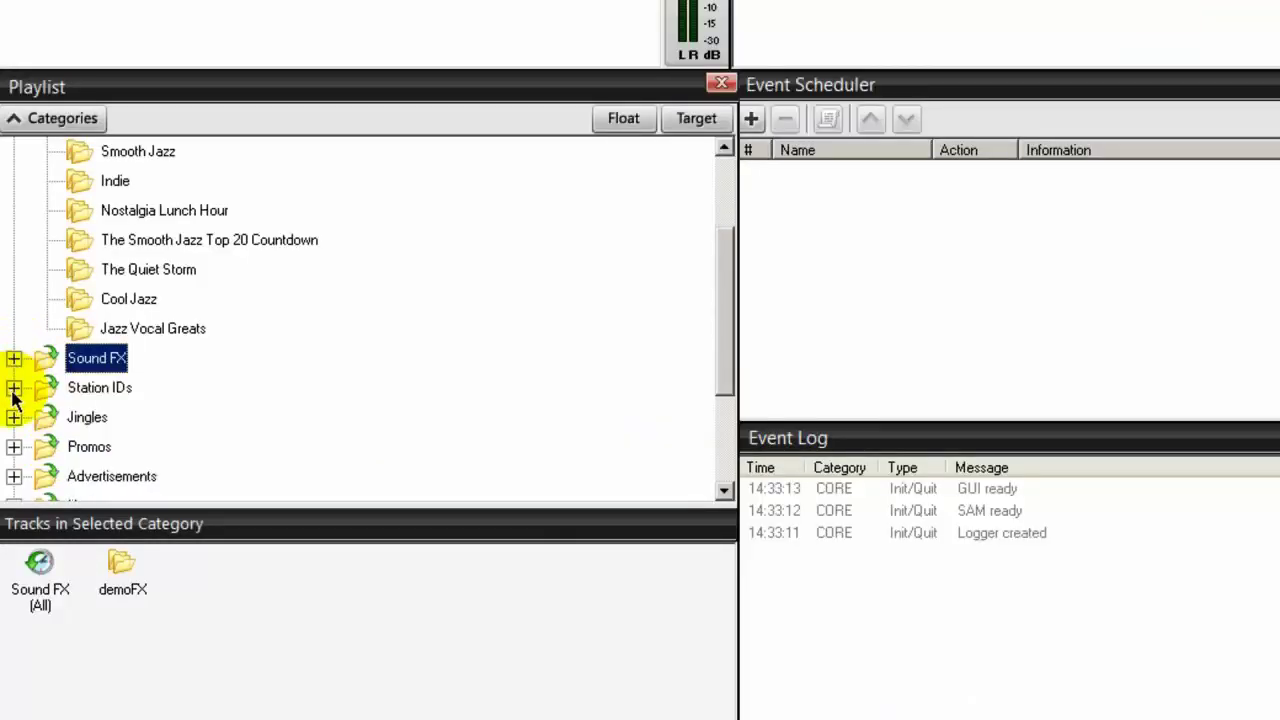
click(14, 388)
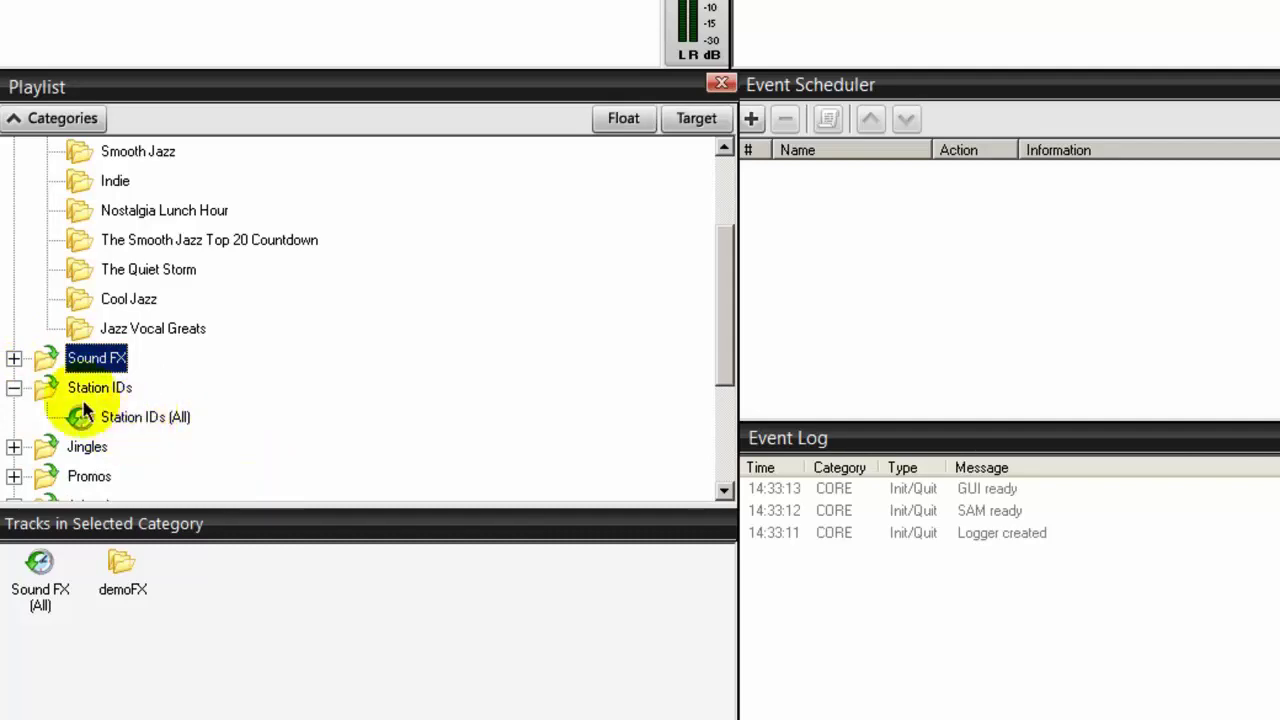
right_click(42, 390)
click(80, 401)
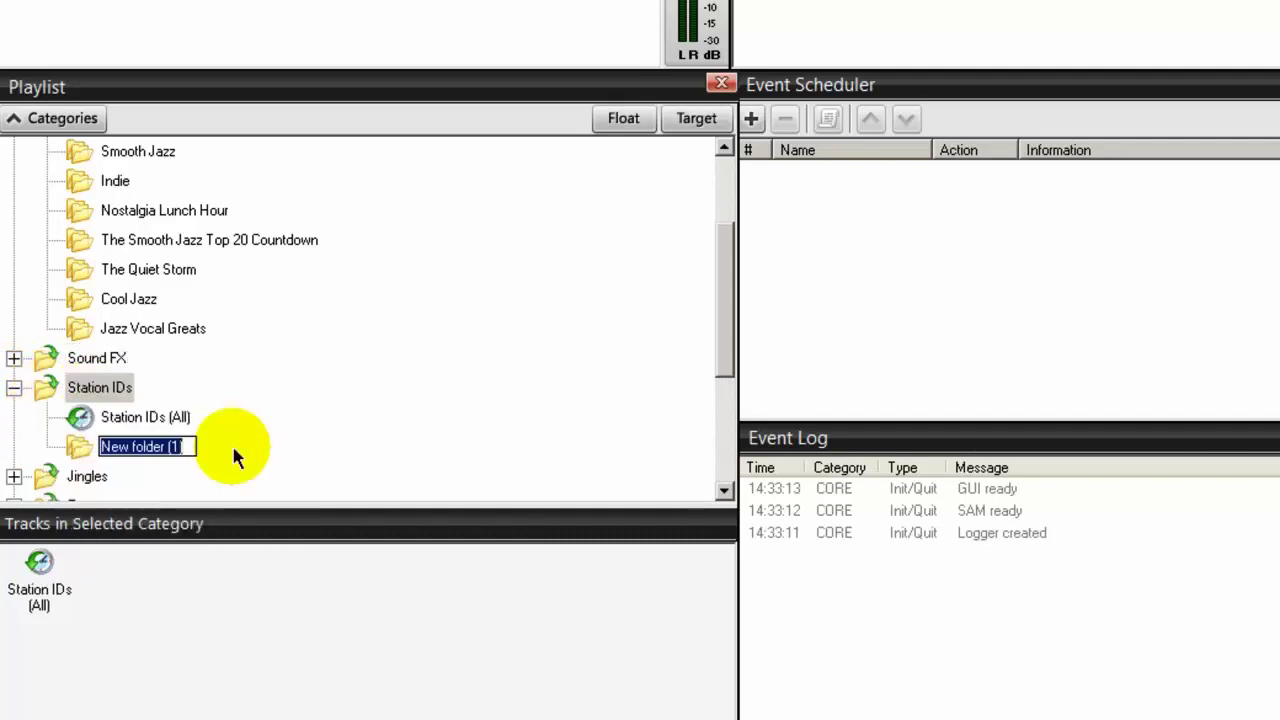
text(Top)
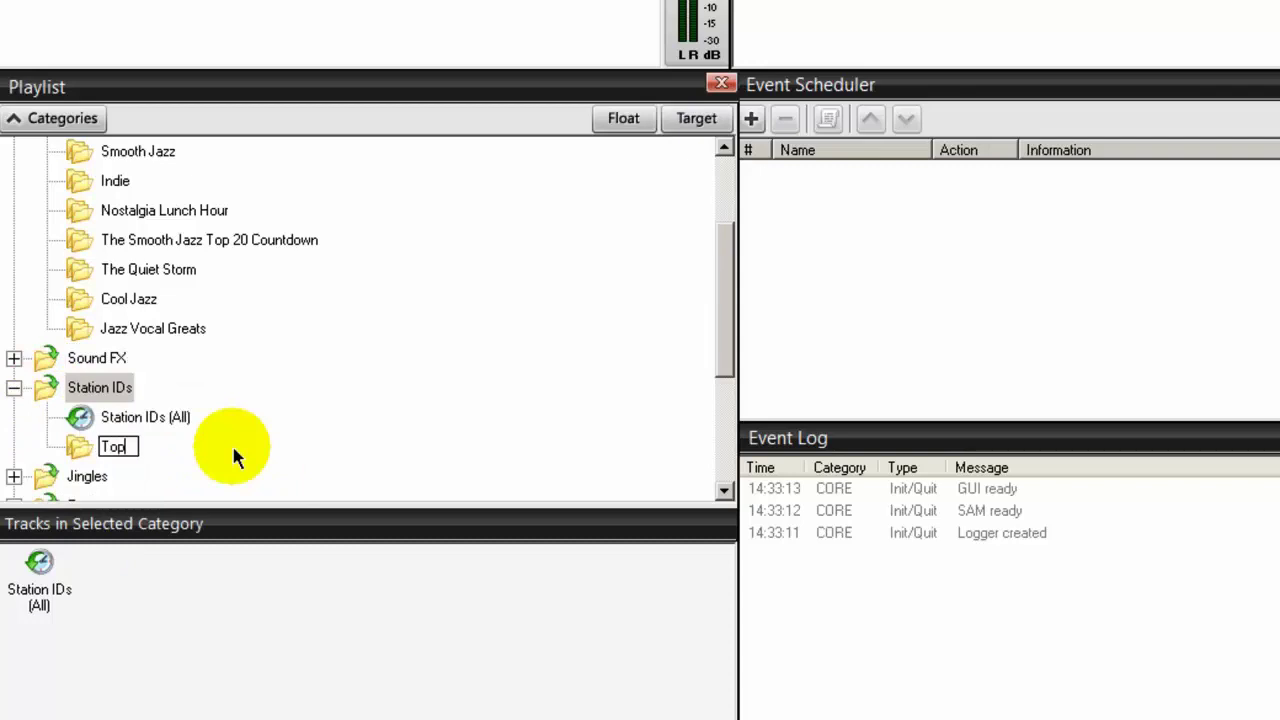
text( of the Hour)
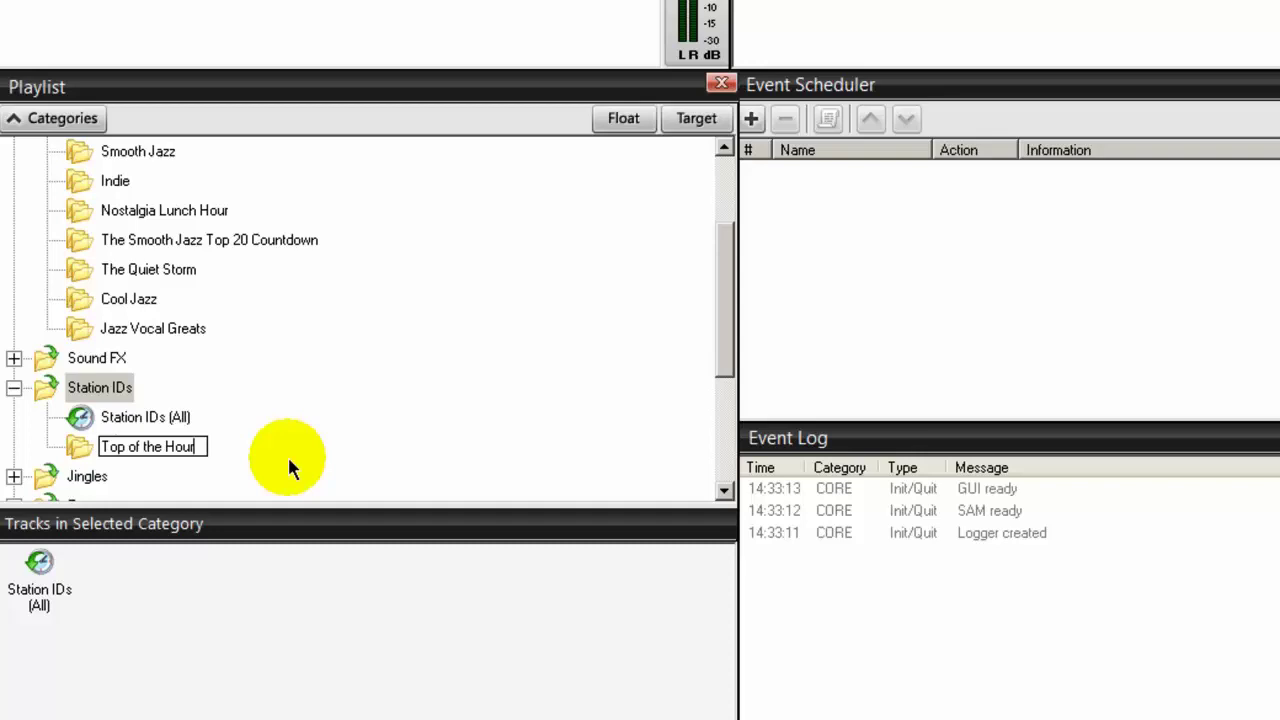
click(56, 388)
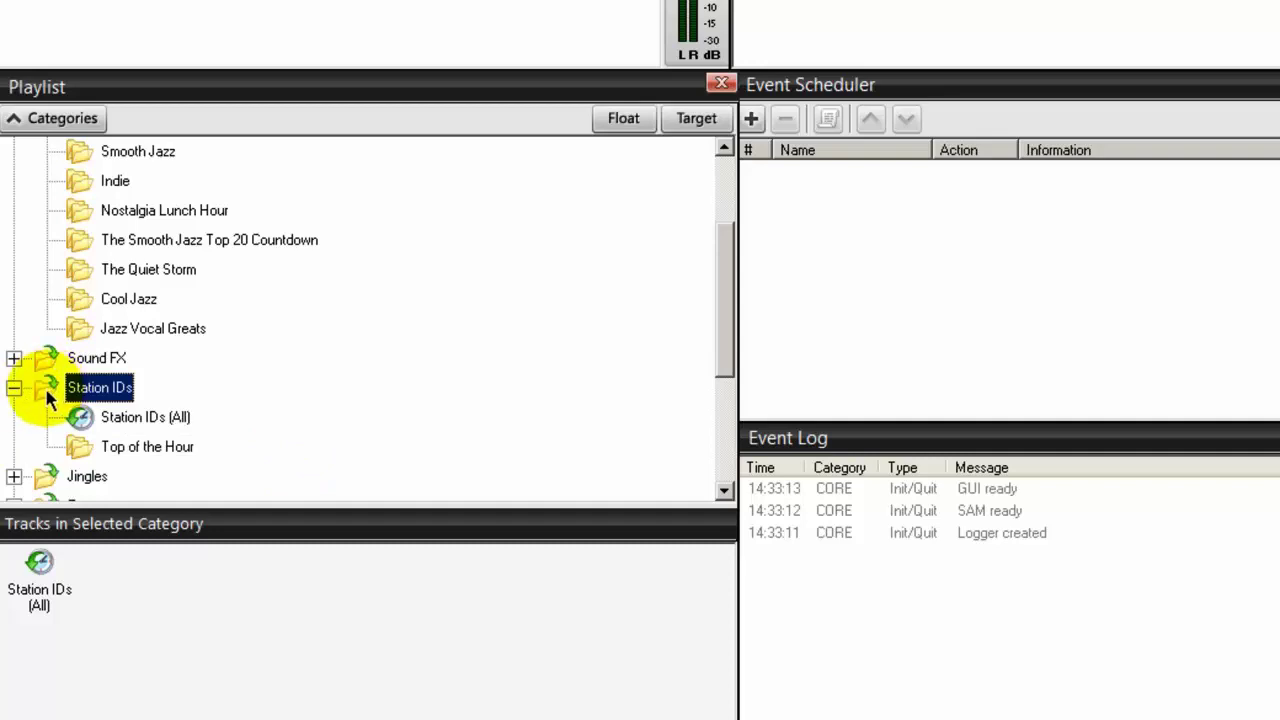
Create another folder under Station IDs named "Listener Call Ins".
right_click(46, 390)
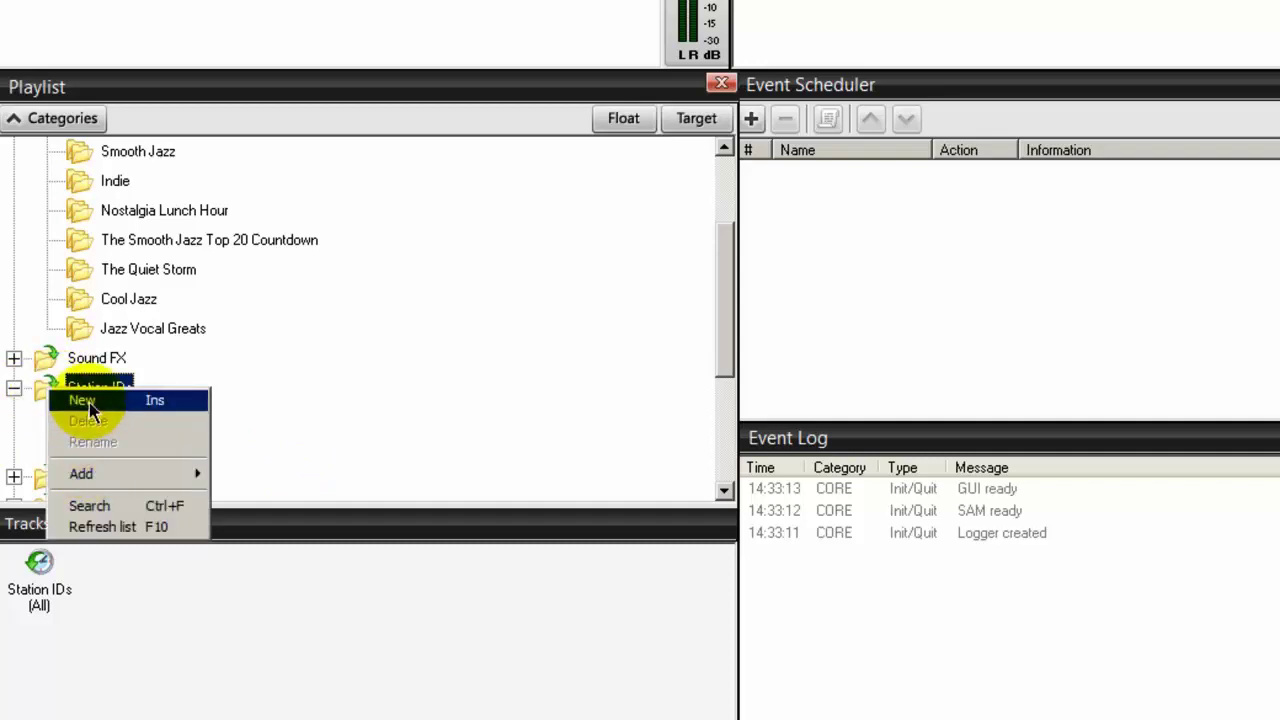
click(86, 401)
text(List)
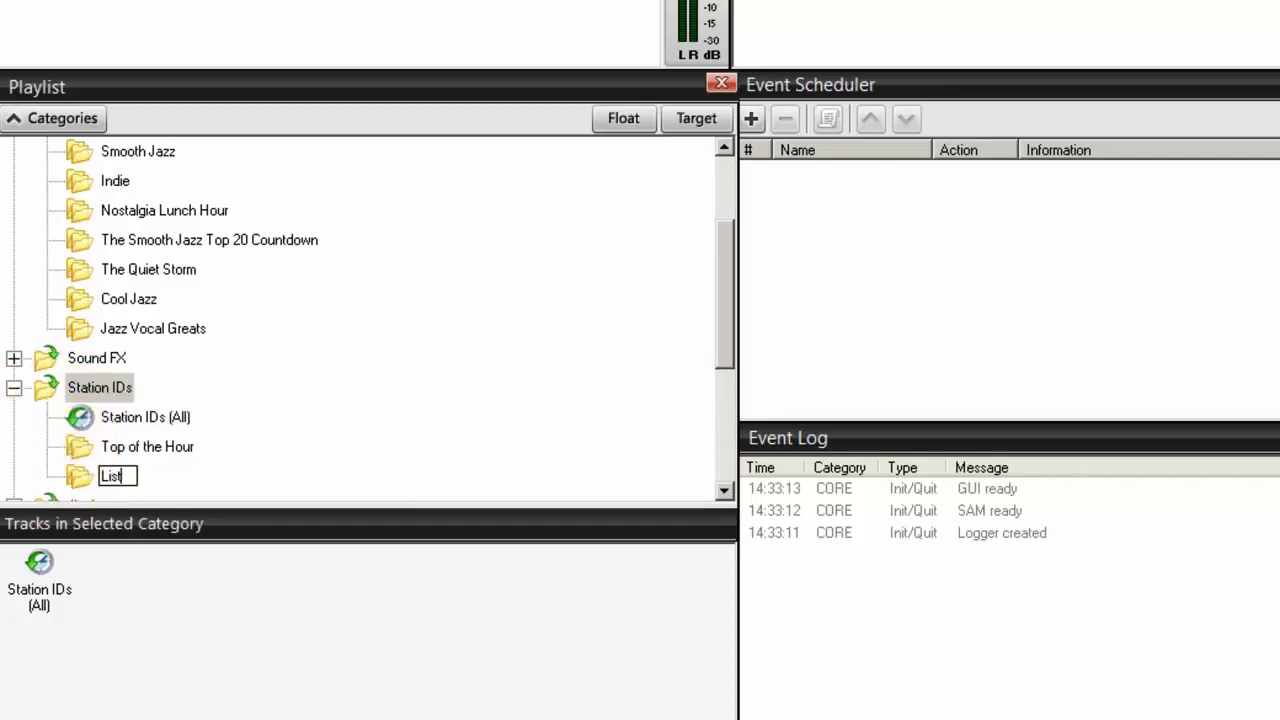
text(ener Call Ins)
click(337, 449)
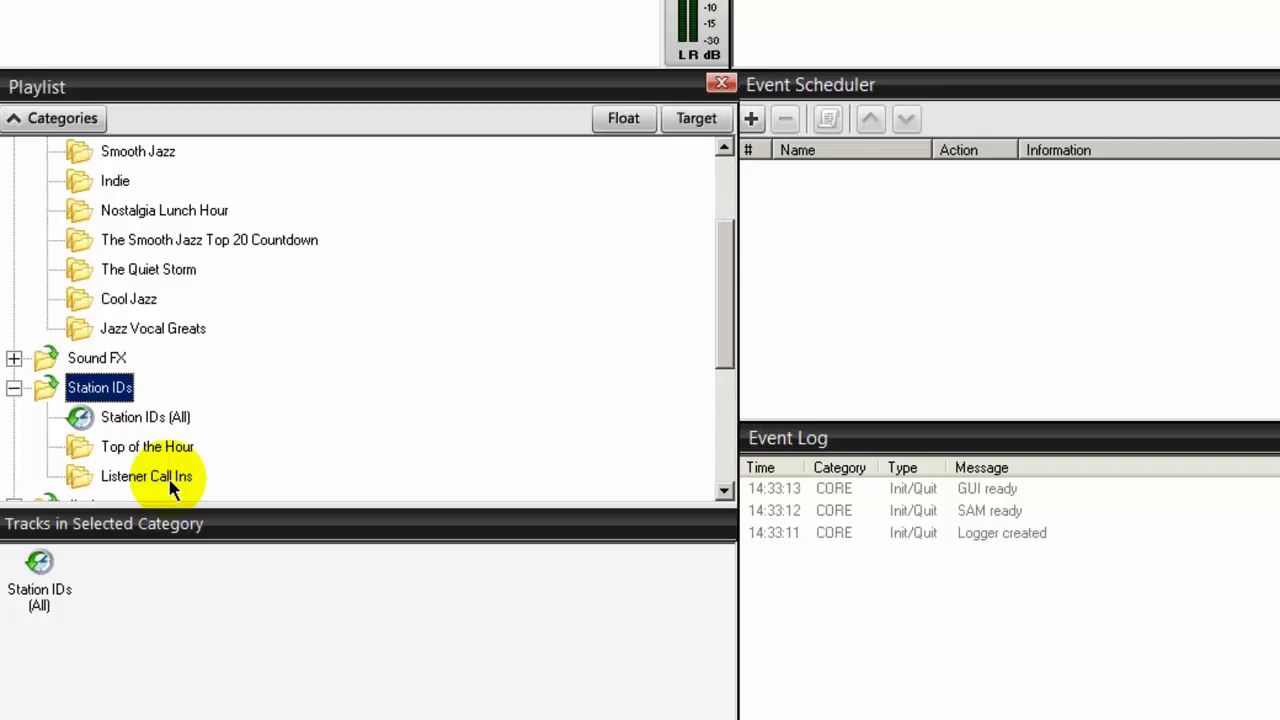
Collapse the Station IDs category and check the contents of the Jingles category.
click(14, 387)
click(14, 417)
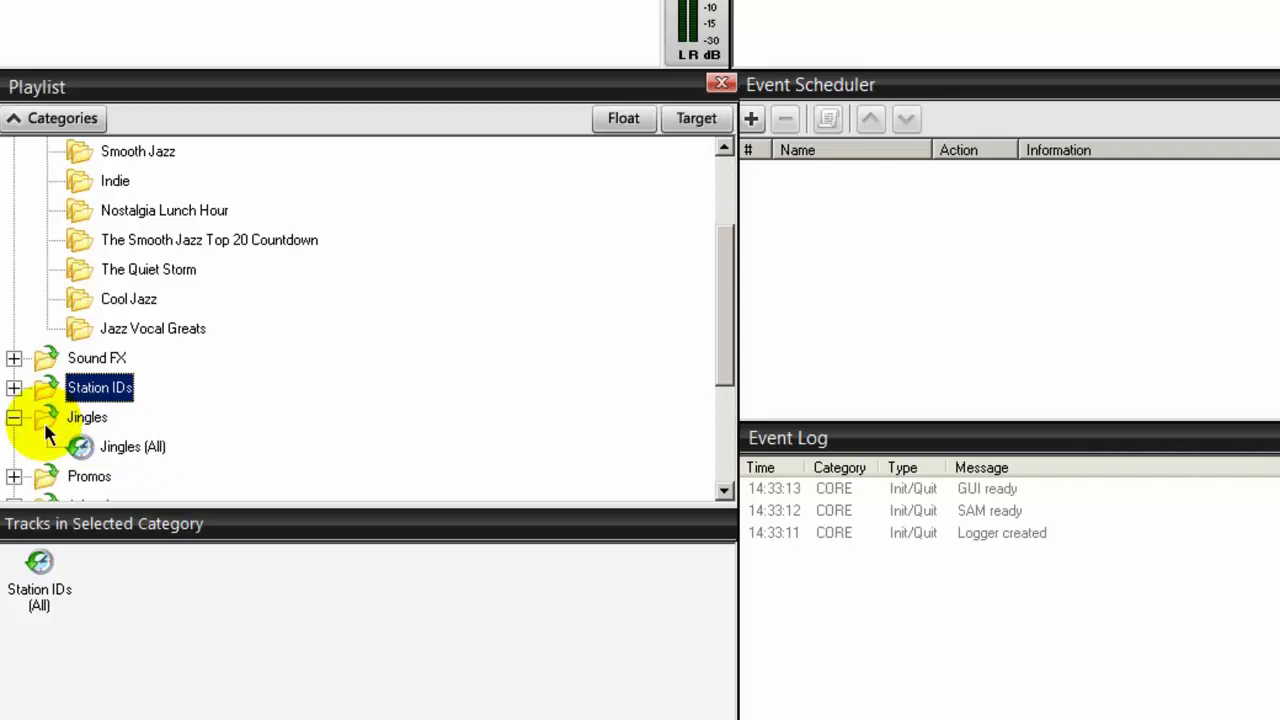
click(43, 418)
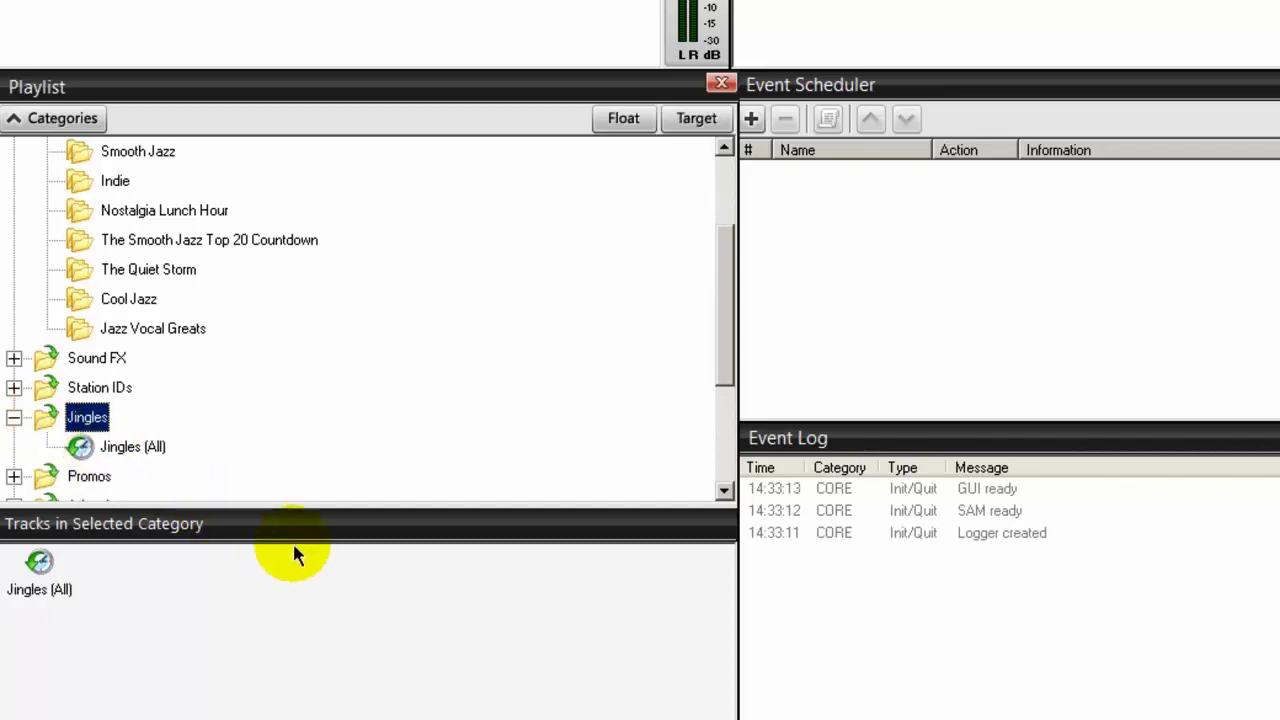
double_click(100, 417)
Rename the DemoPromos folder in the Promos category as "Station Promos" and collapse Promos.
scroll(134, 414, down, 1)
click(14, 358)
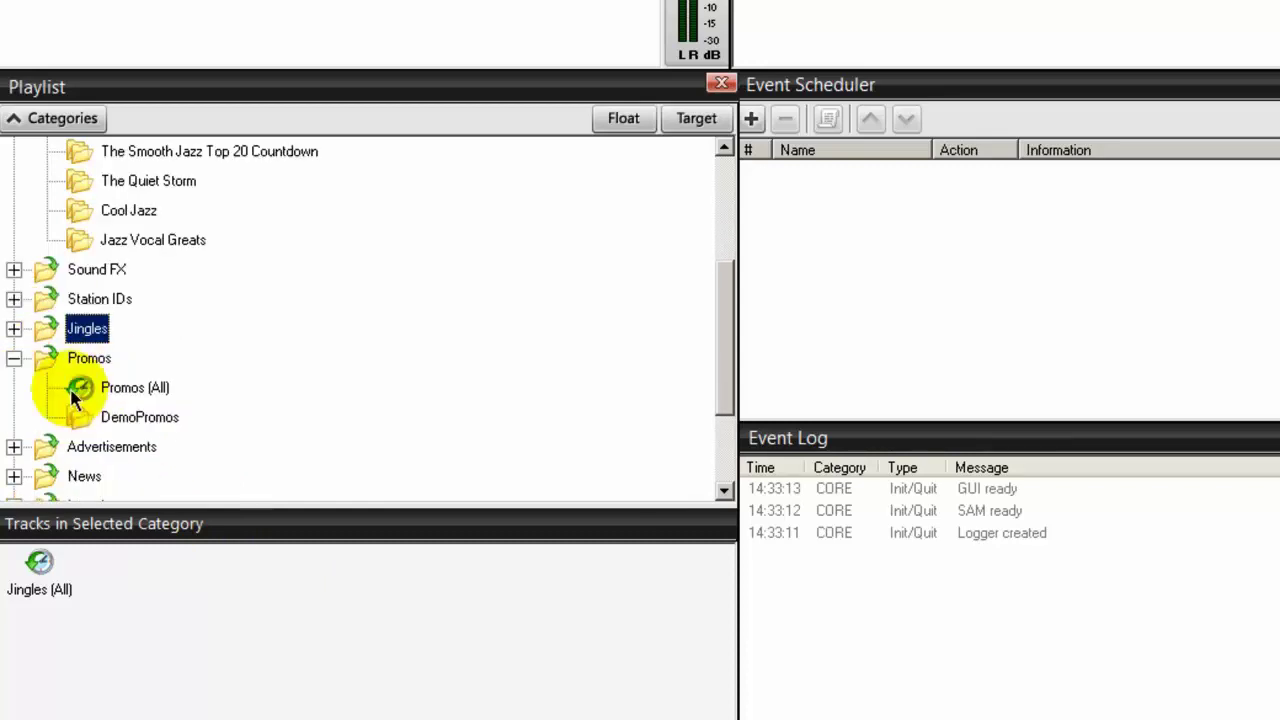
click(133, 423)
click(125, 420)
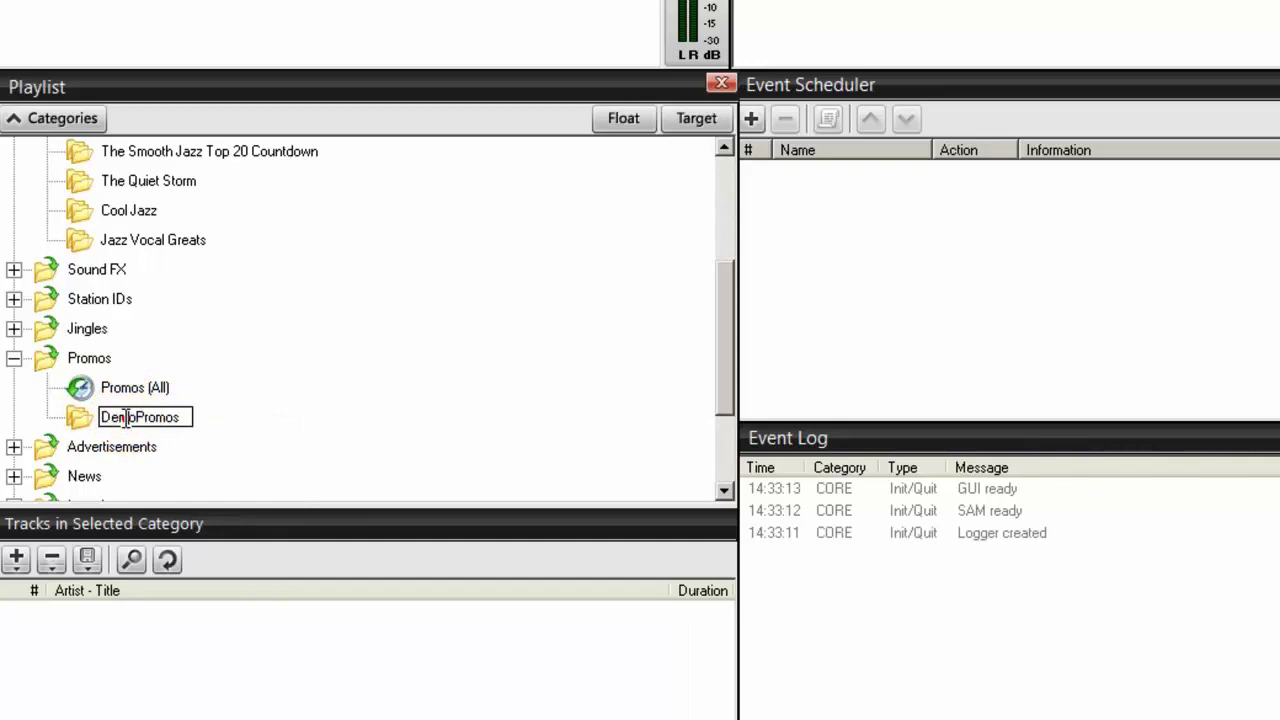
text(Station Promos)
key(Return)
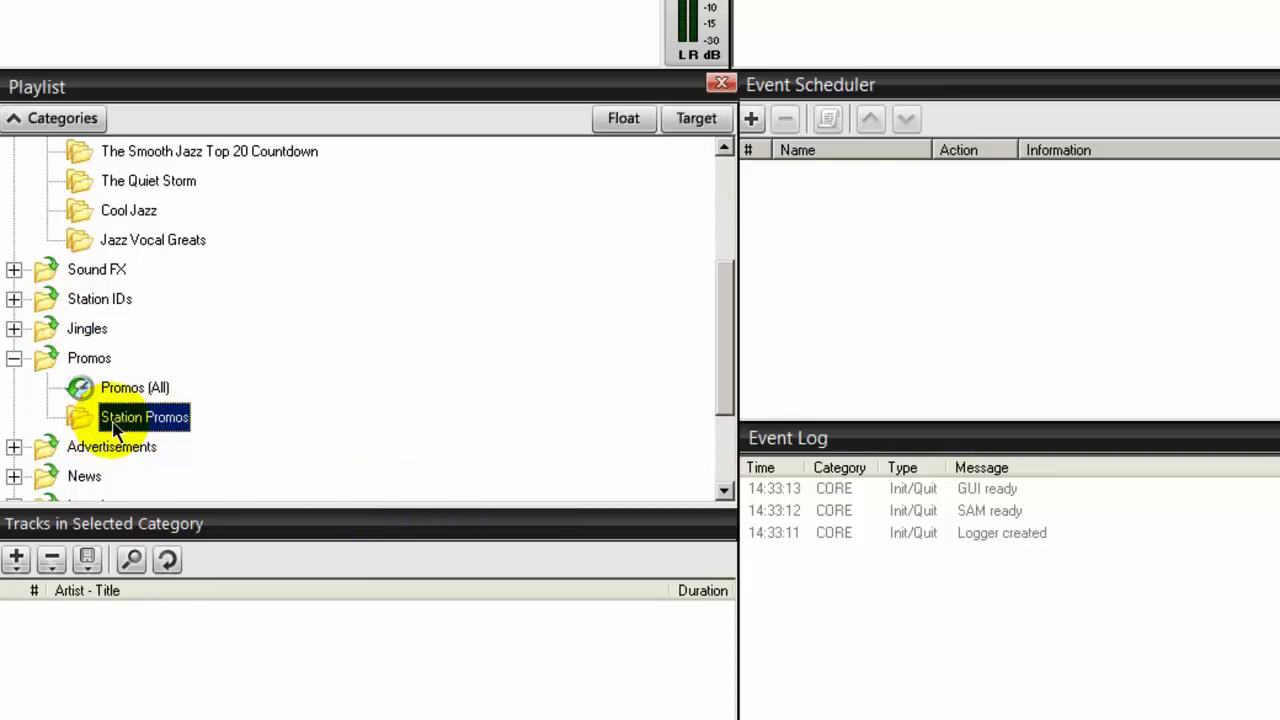
click(14, 358)
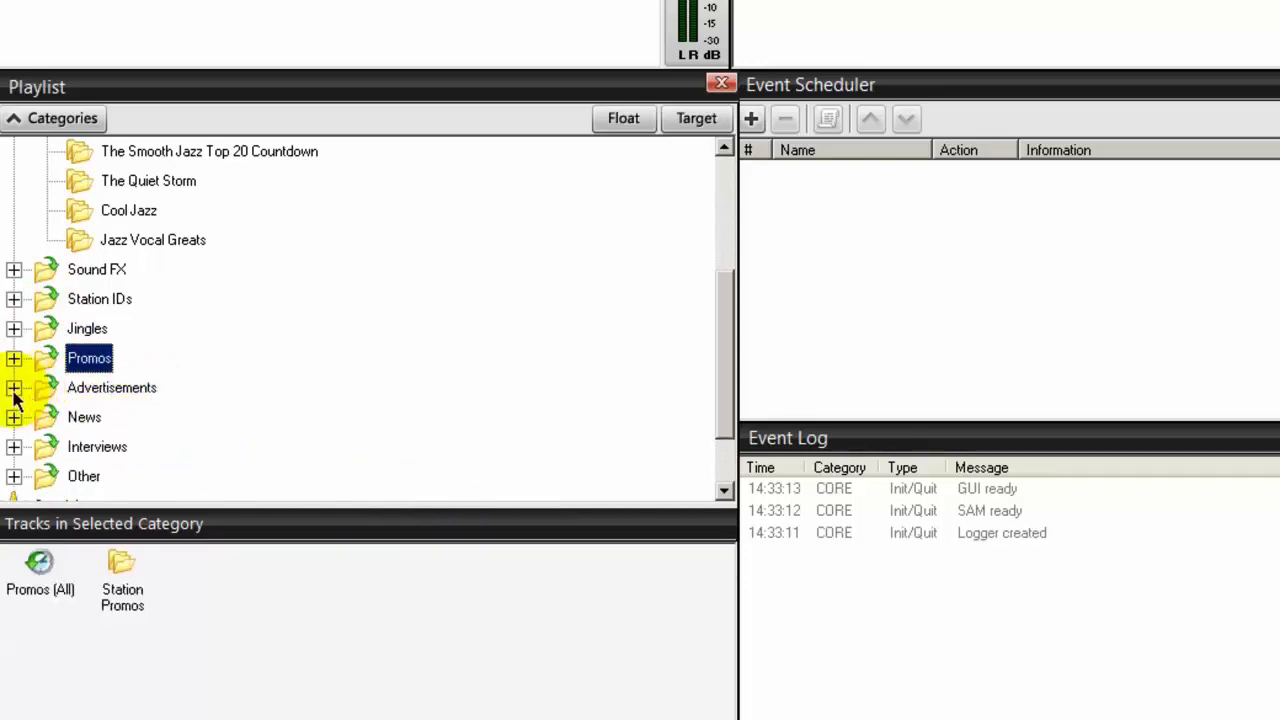
Create a folder named "Customer Ads" in the Advertisements category and collapse the category.
click(14, 388)
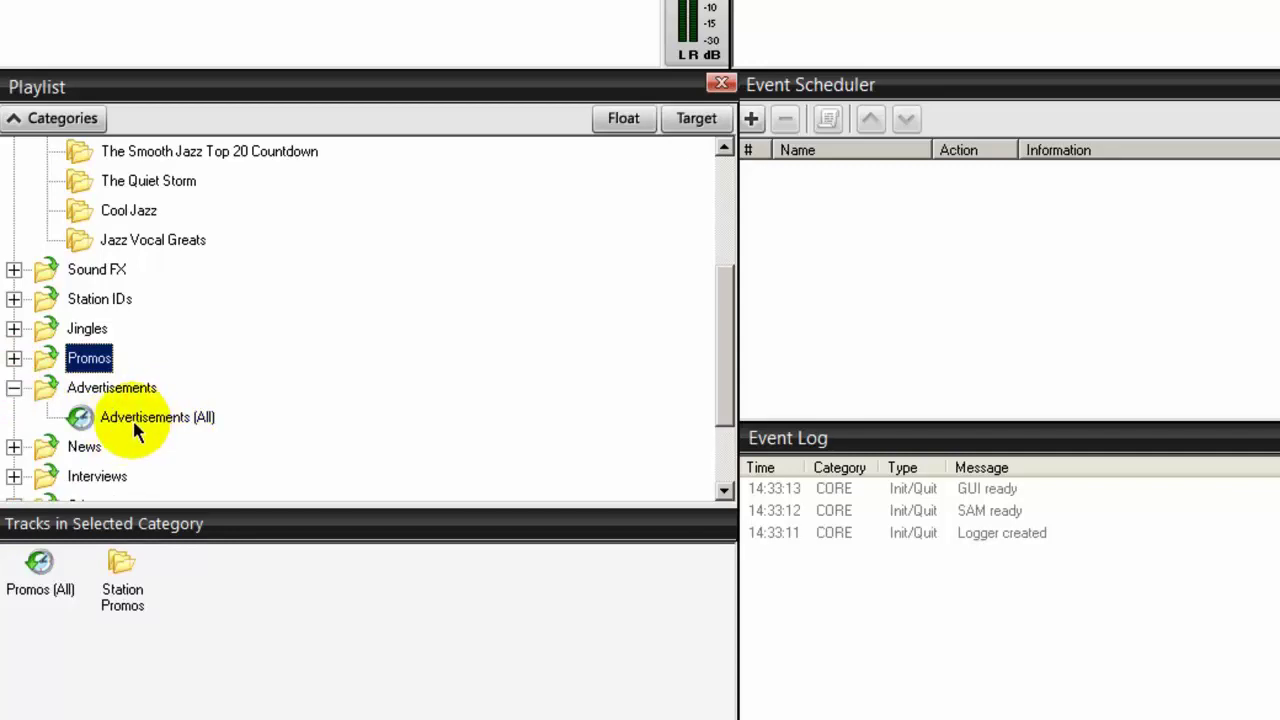
right_click(42, 388)
click(77, 398)
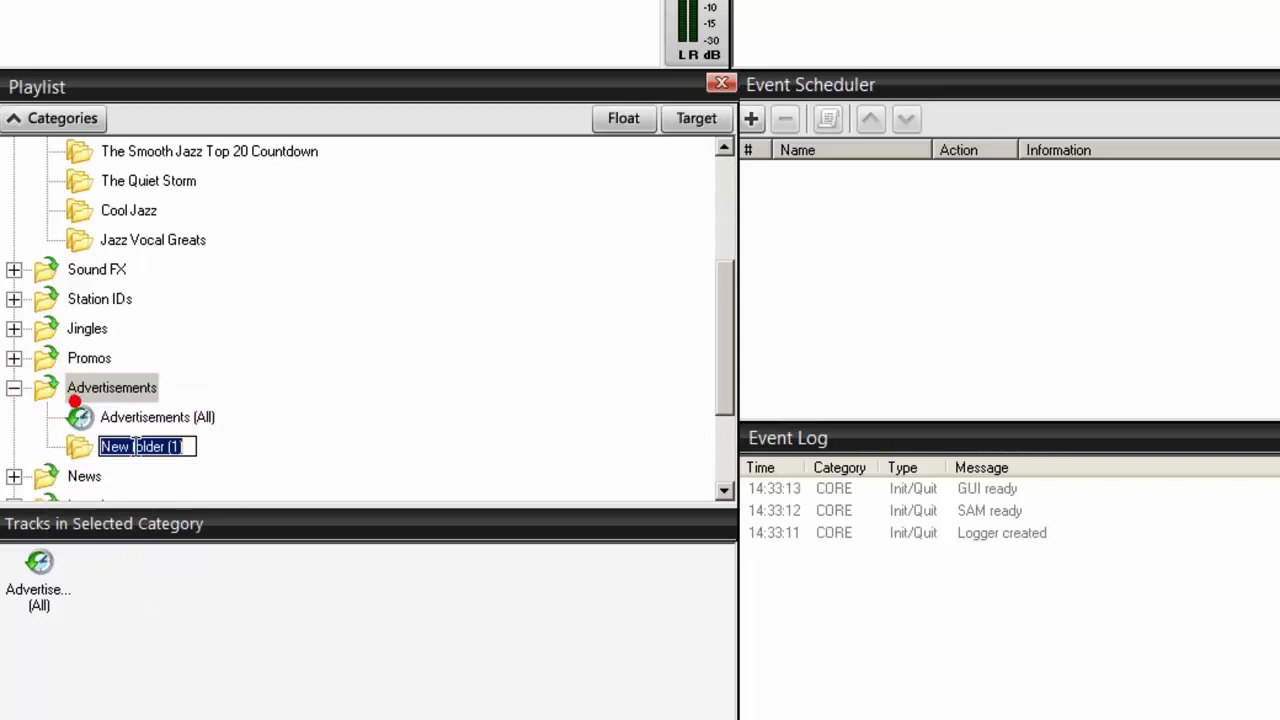
text(C)
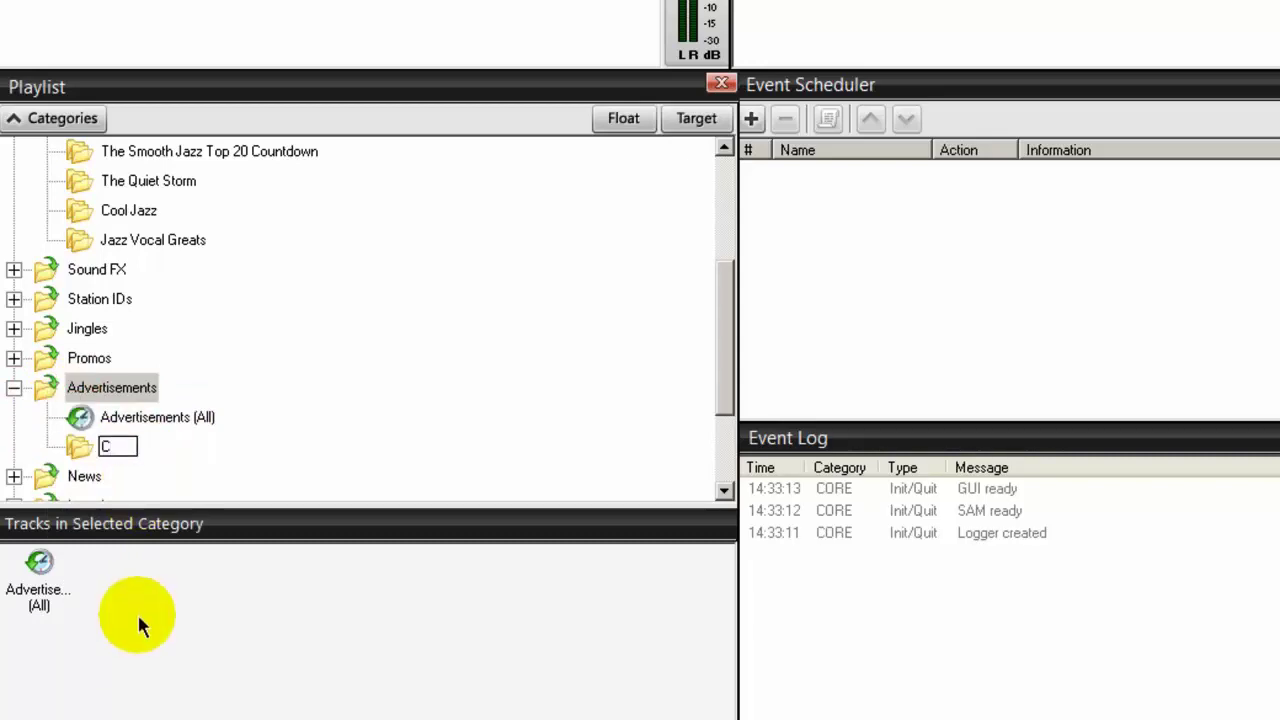
text(ustomer Ads)
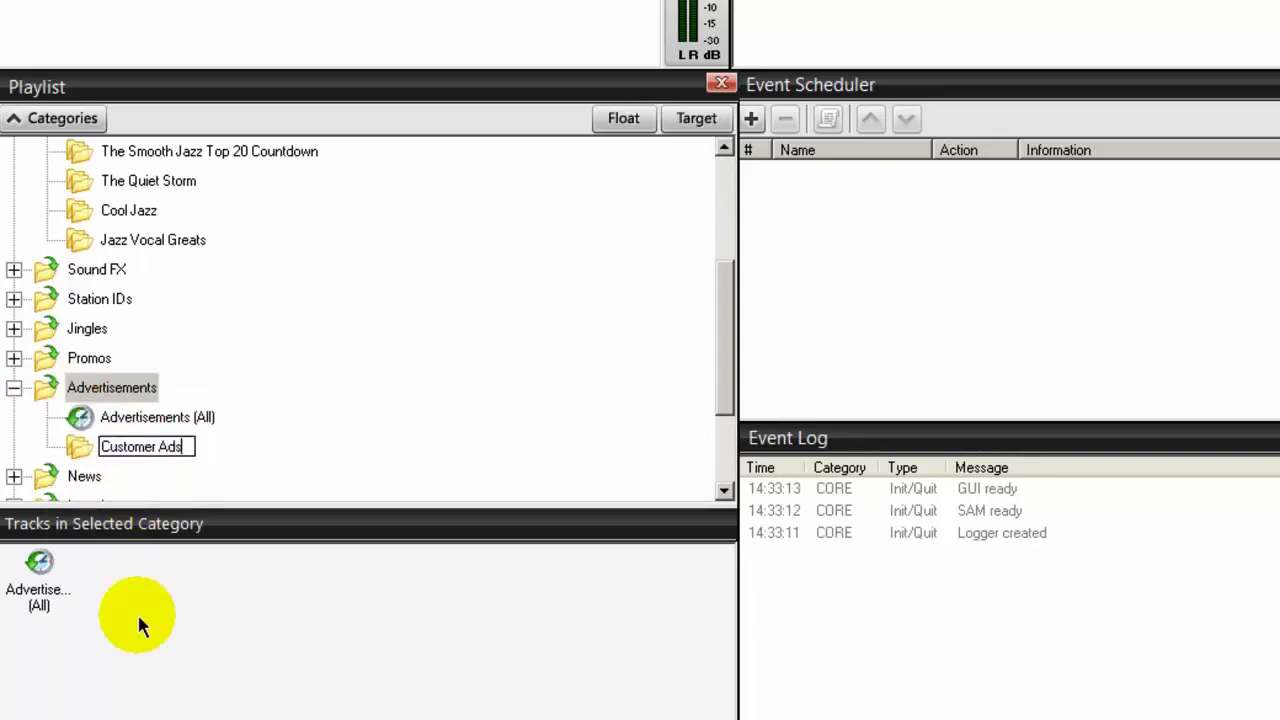
click(318, 453)
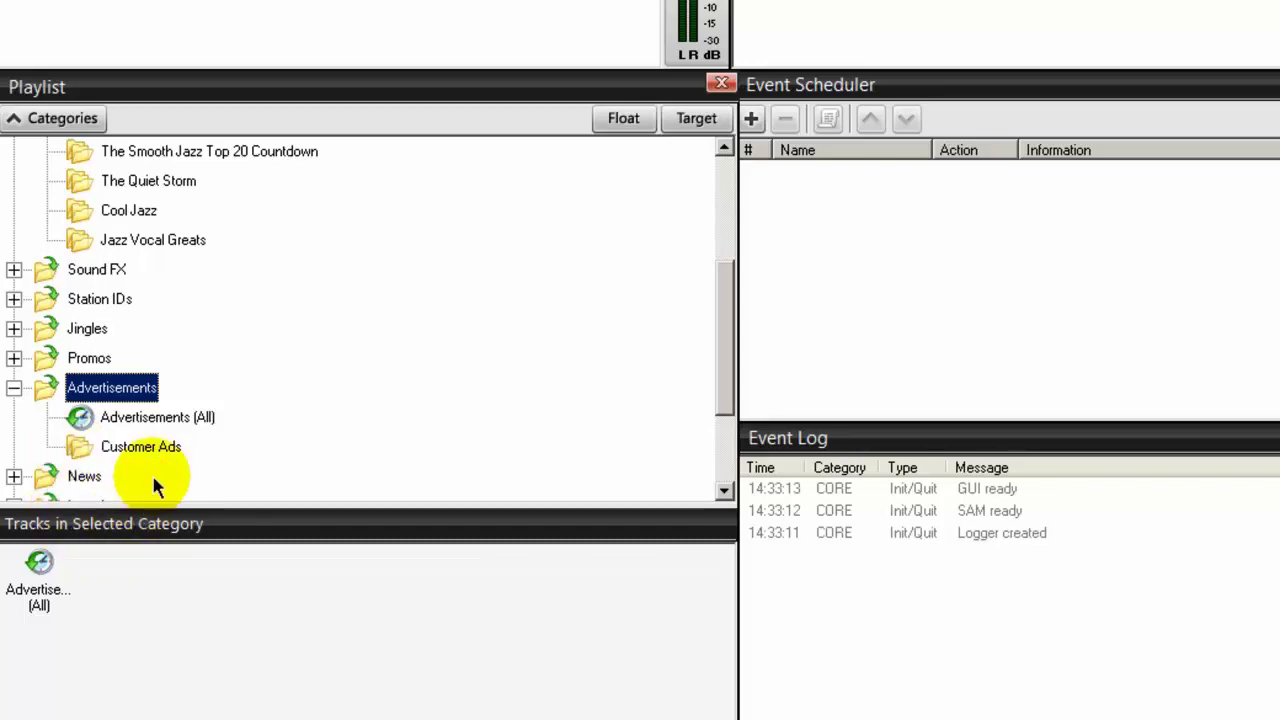
click(14, 387)
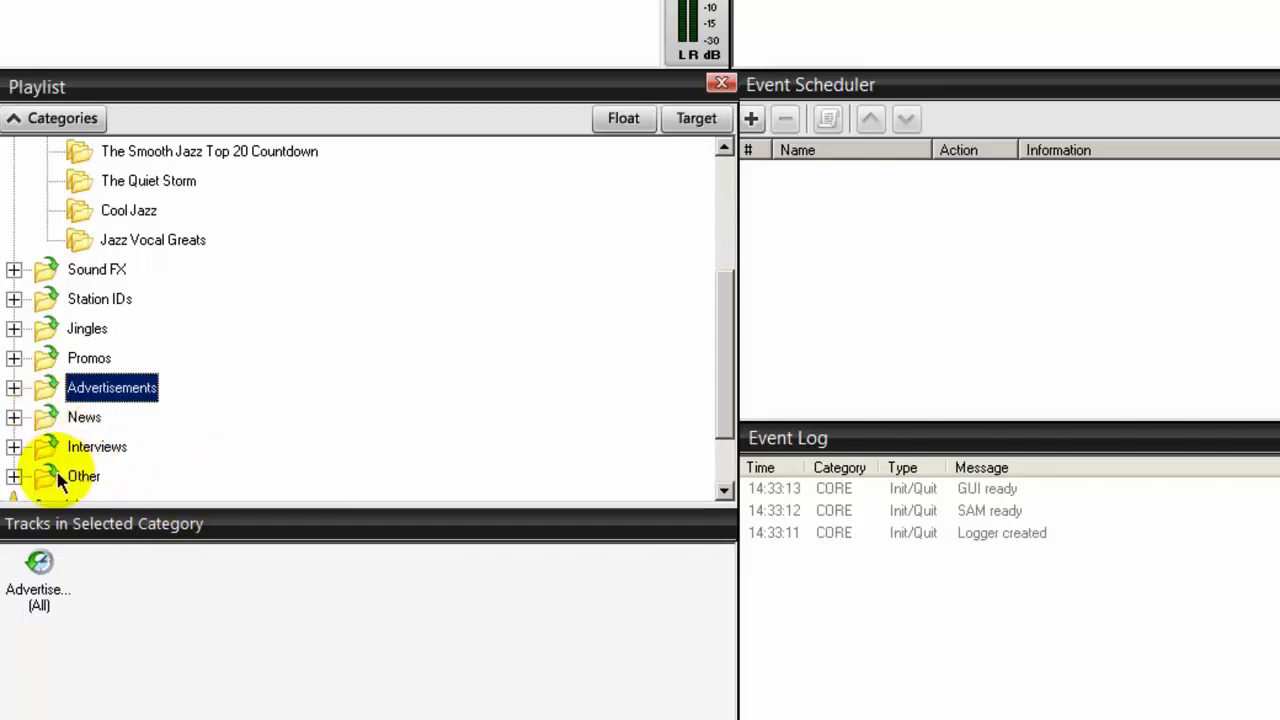
Expand the News, Interviews and Other categories to view their contents.
click(15, 418)
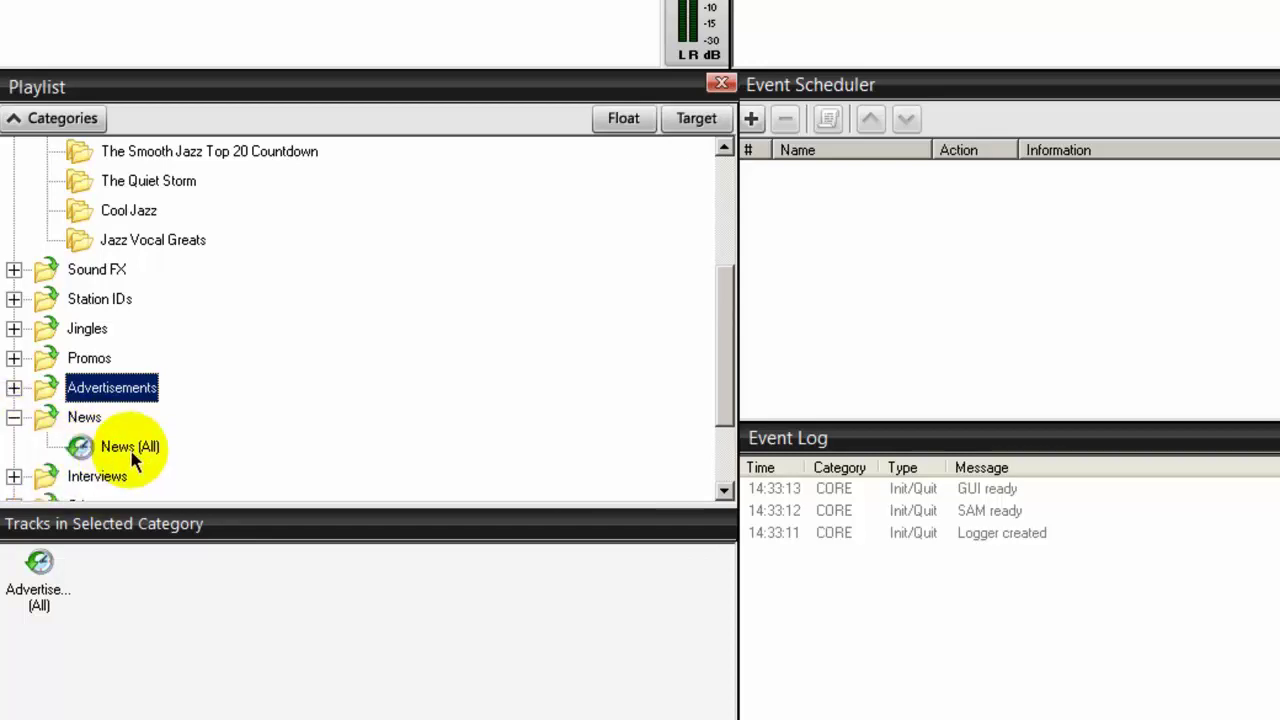
scroll(168, 435, down, 1)
scroll(166, 421, down, 1)
click(14, 357)
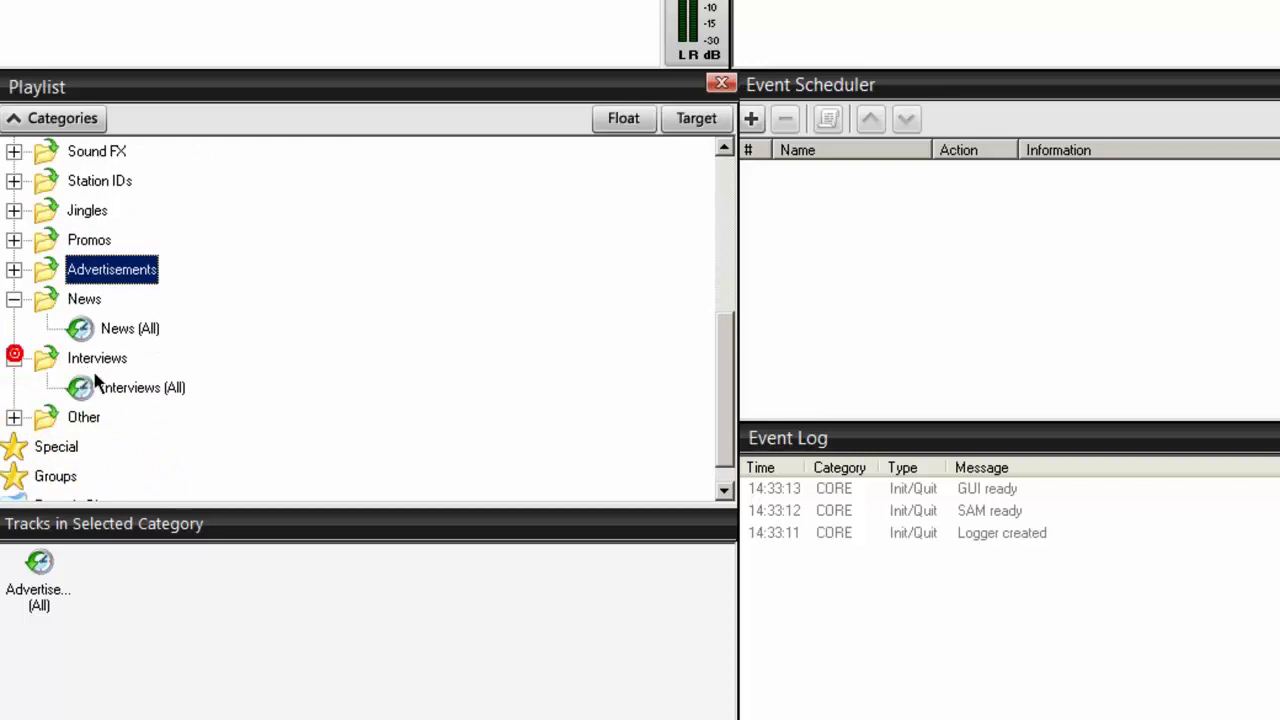
click(14, 417)
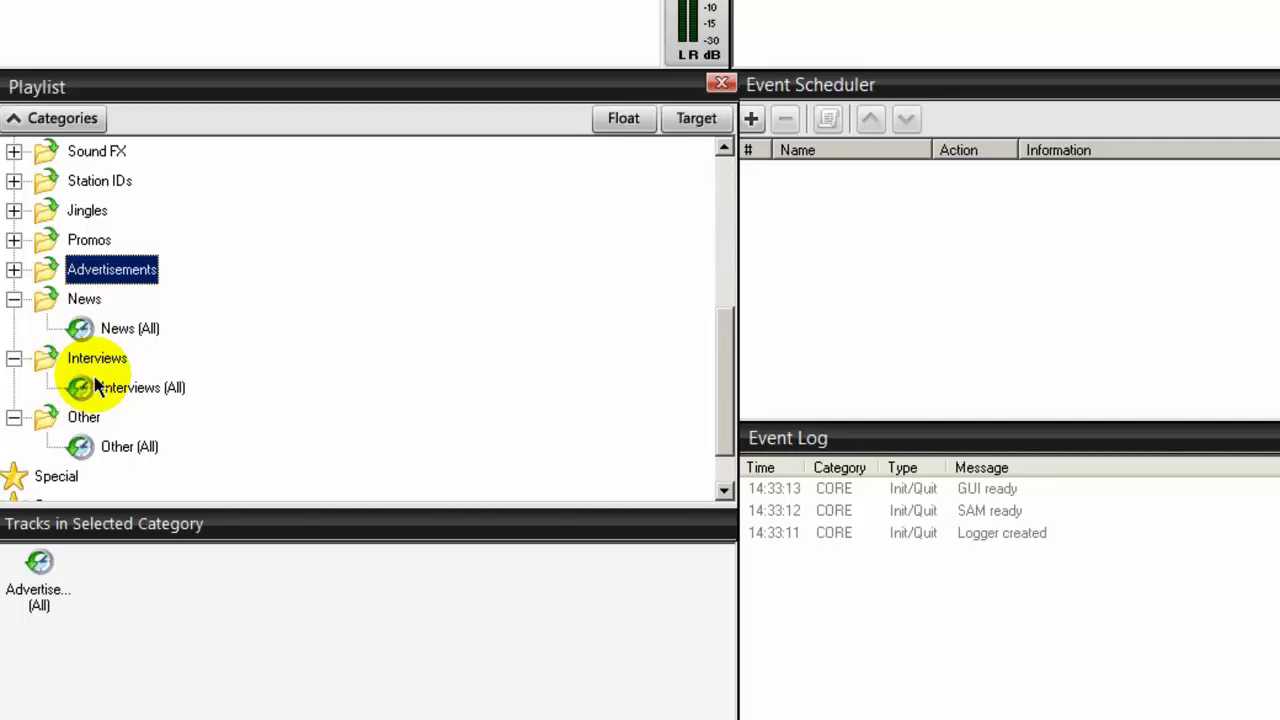
Create a folder named "Interview With Boney James" in the Interviews category.
right_click(43, 358)
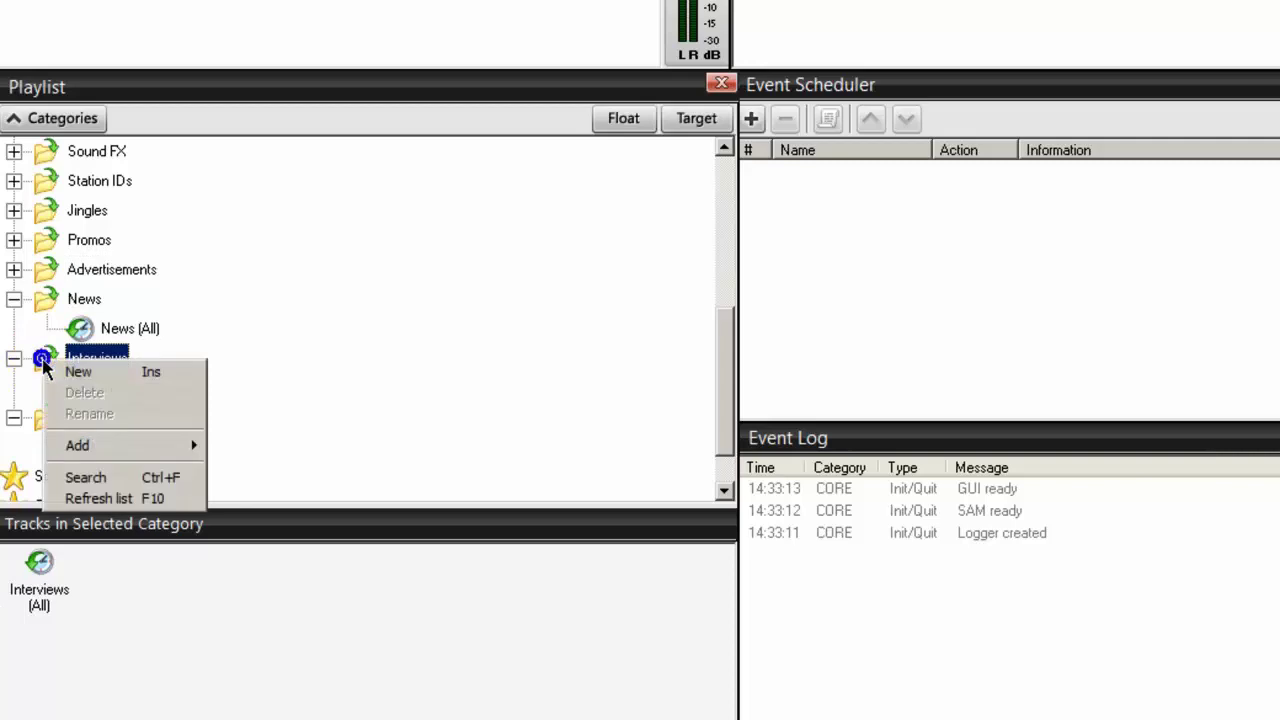
click(78, 374)
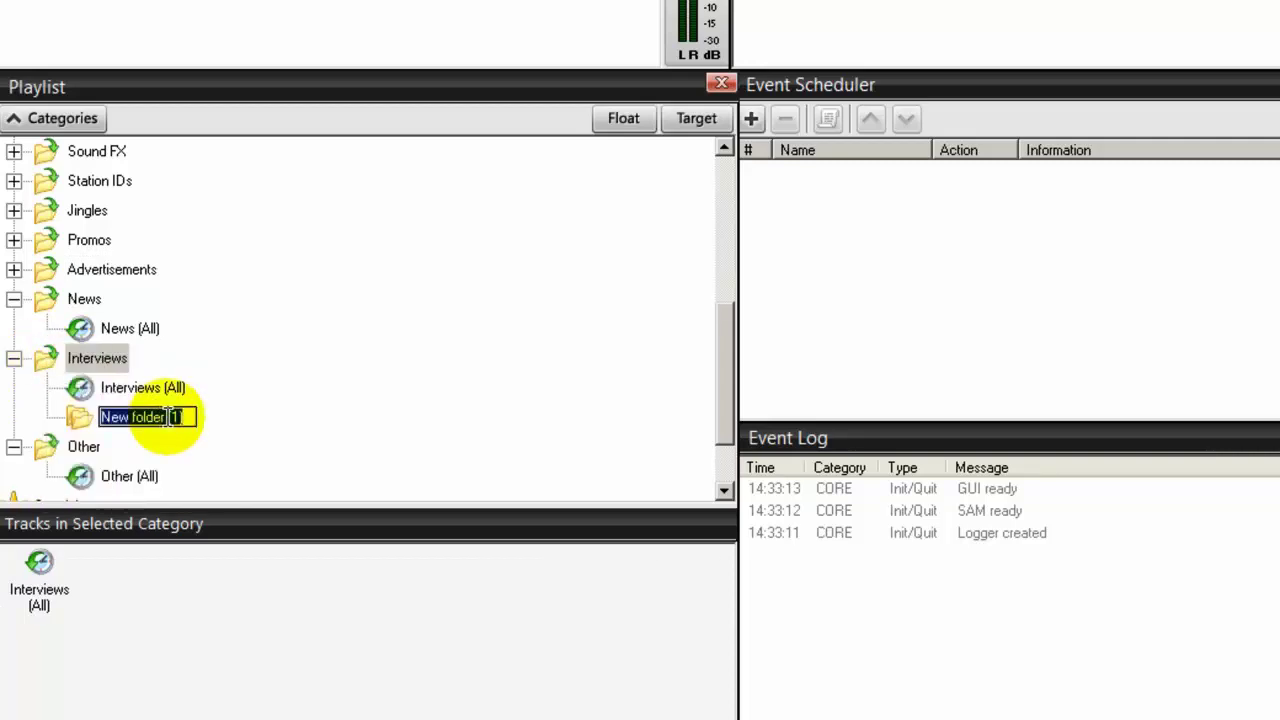
text(Interview)
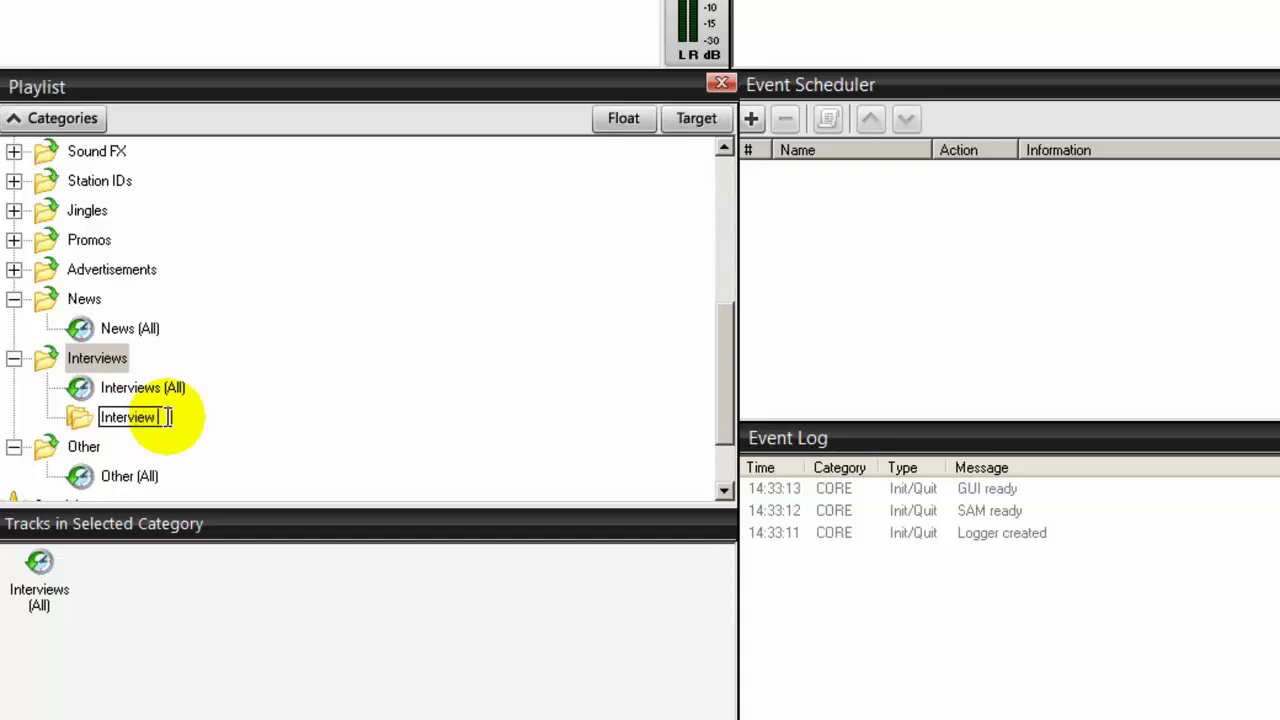
text( With Boney Jame)
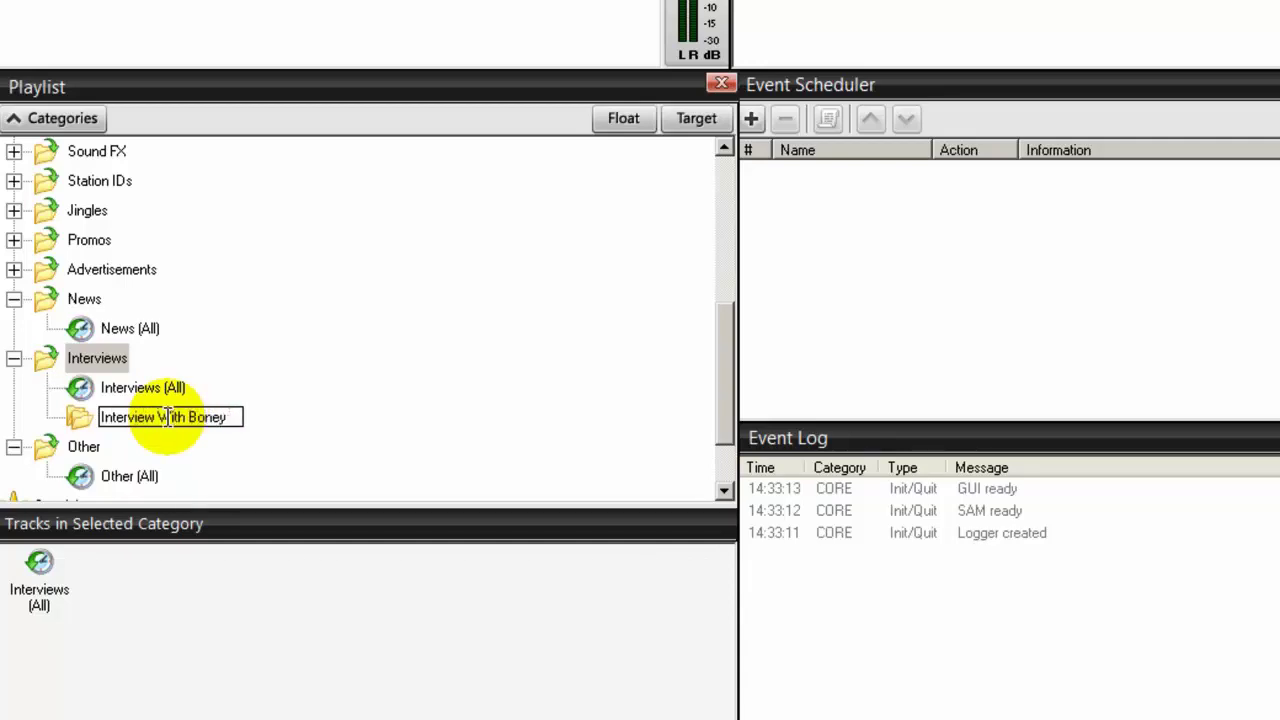
text(s)
click(224, 446)
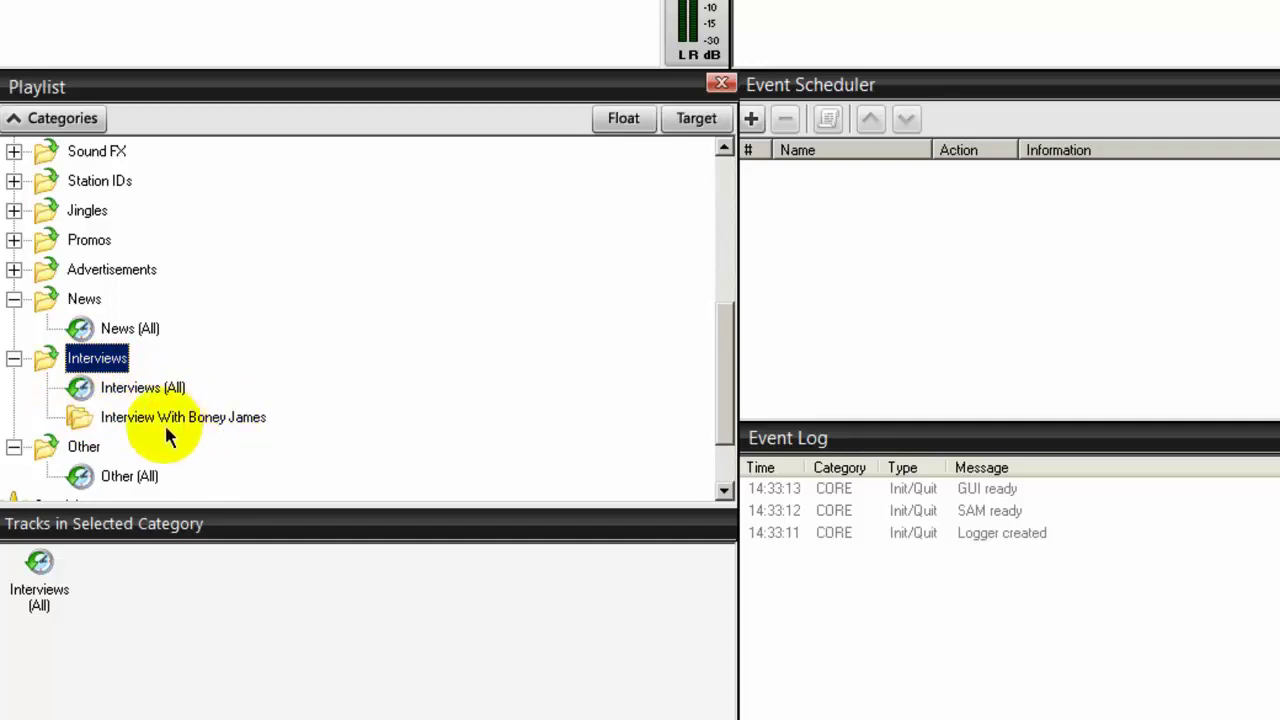
Review the folders in the Music, Sound FX, Station IDs, Jingles, Promos and Advertisements categories.
scroll(168, 437, up, 4)
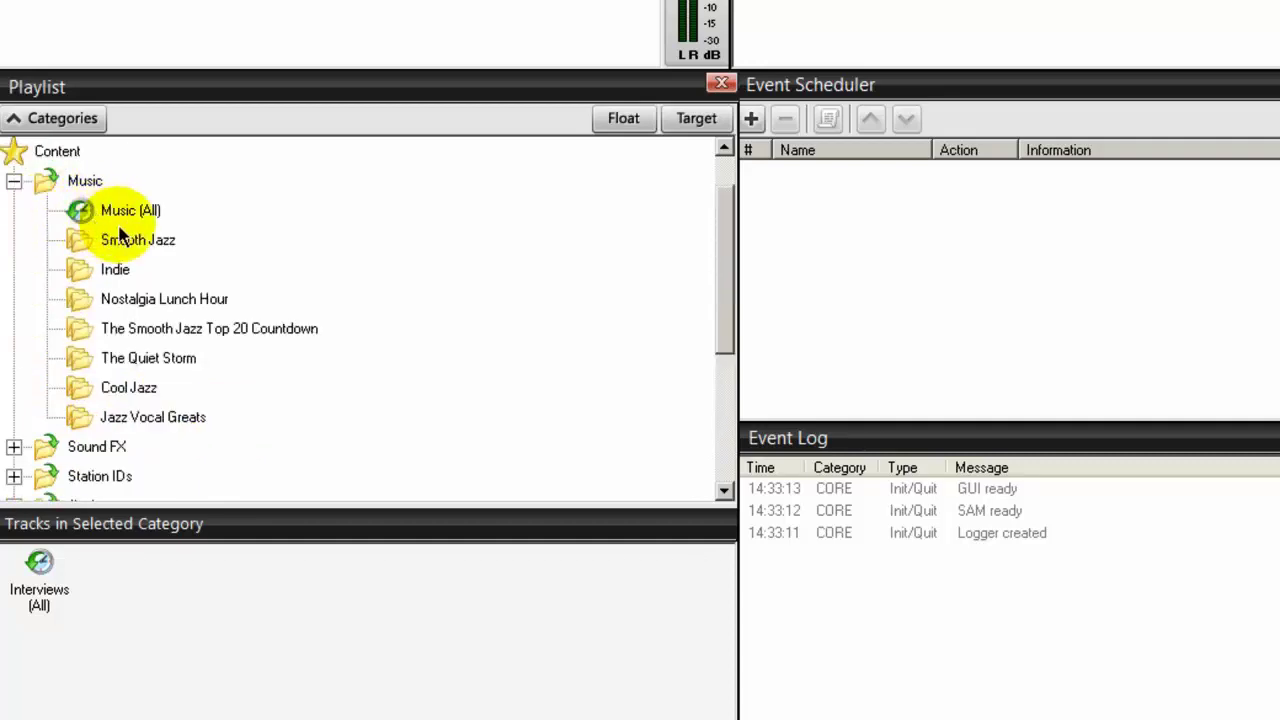
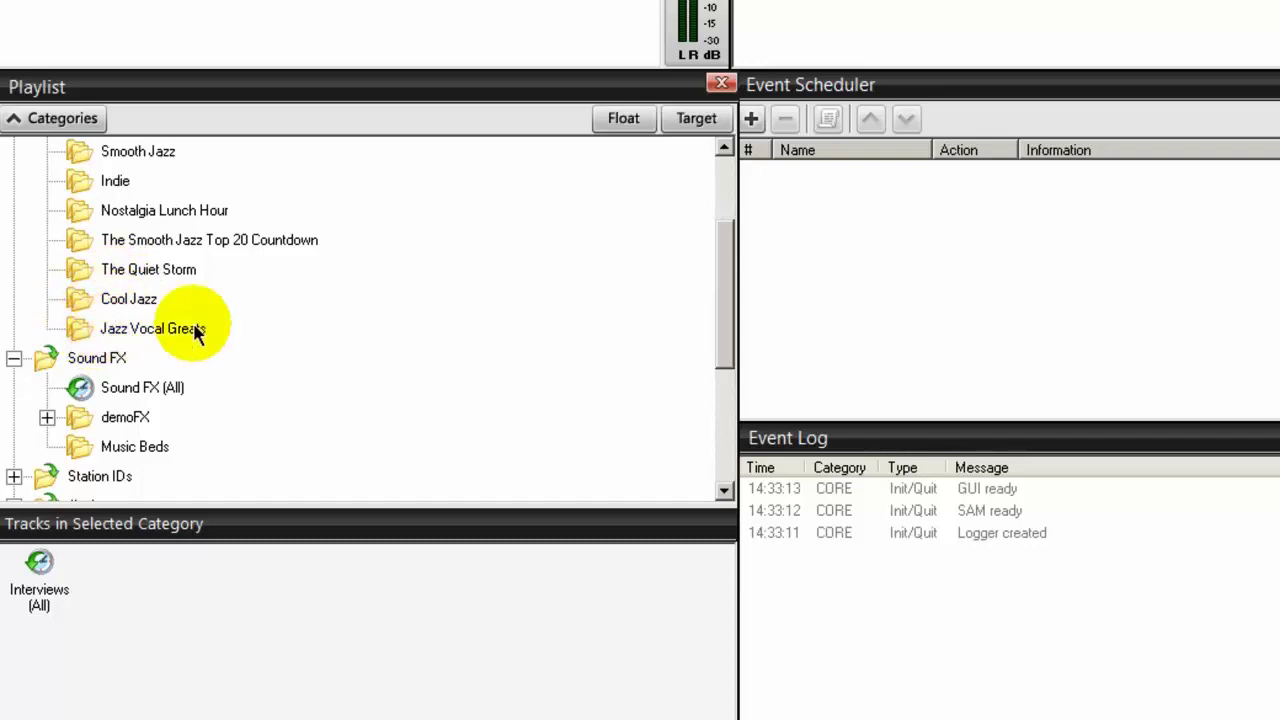
scroll(150, 355, down, 1)
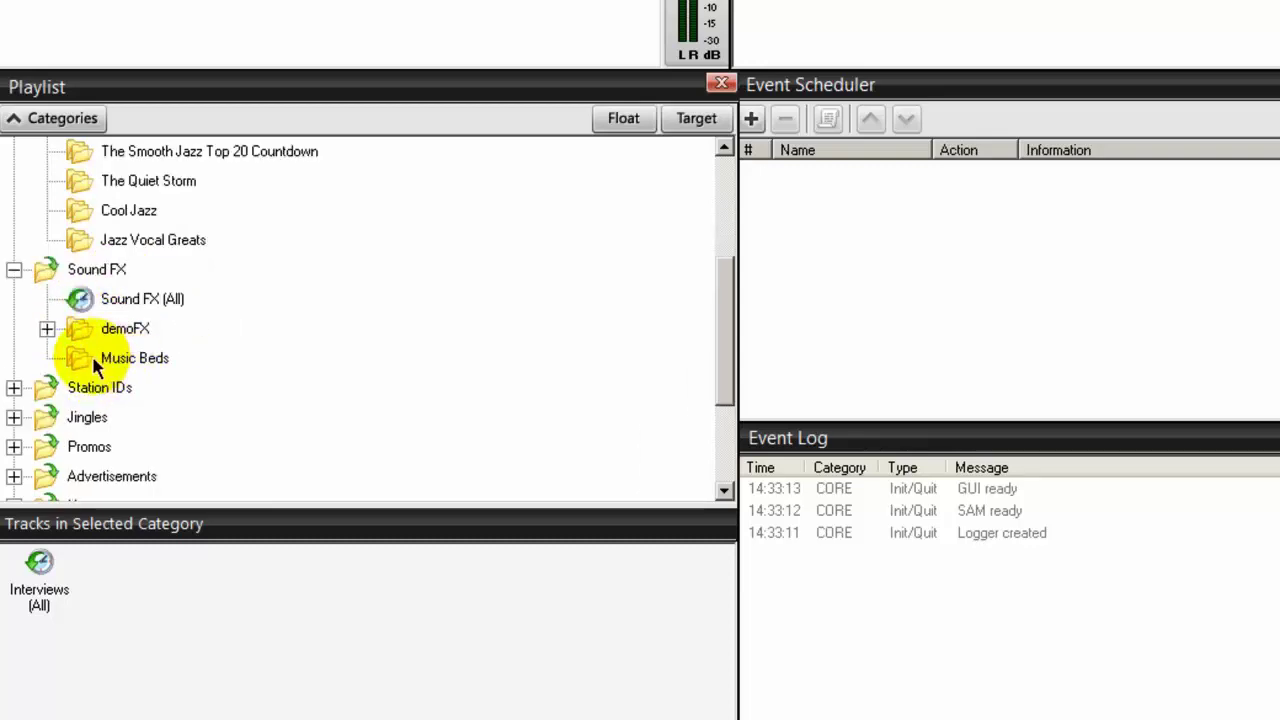
click(14, 387)
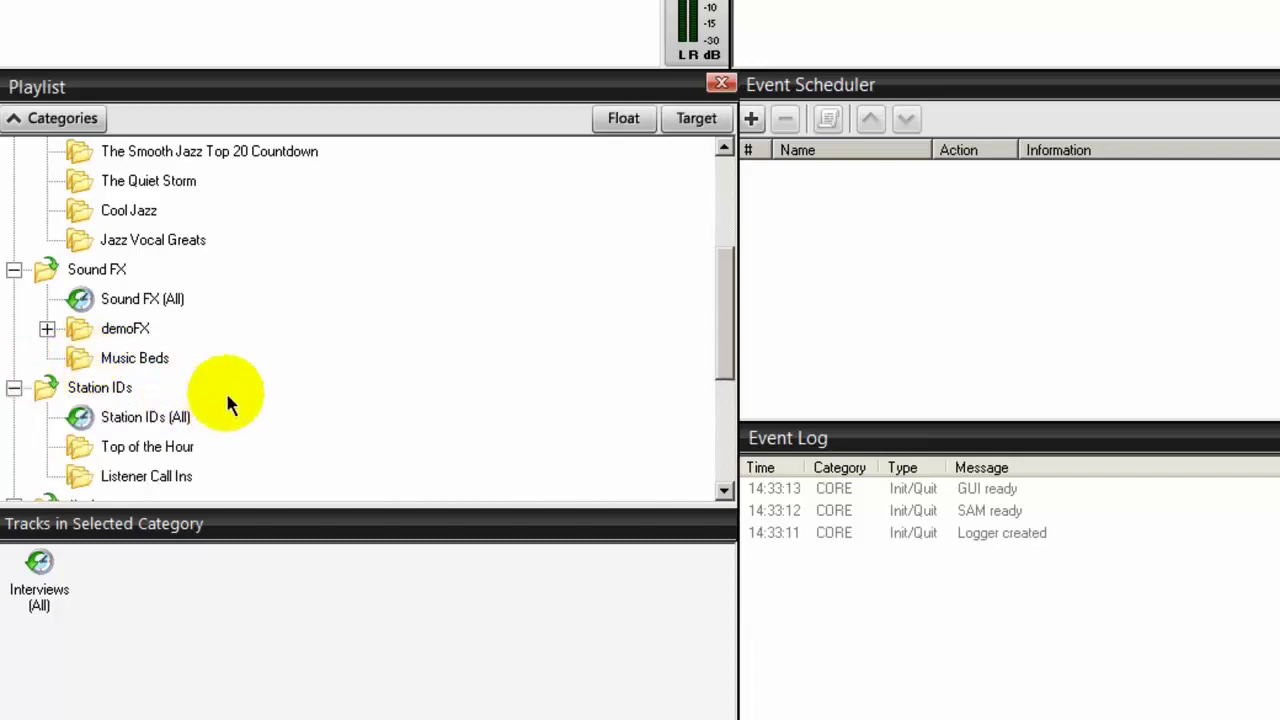
scroll(228, 400, down, 1)
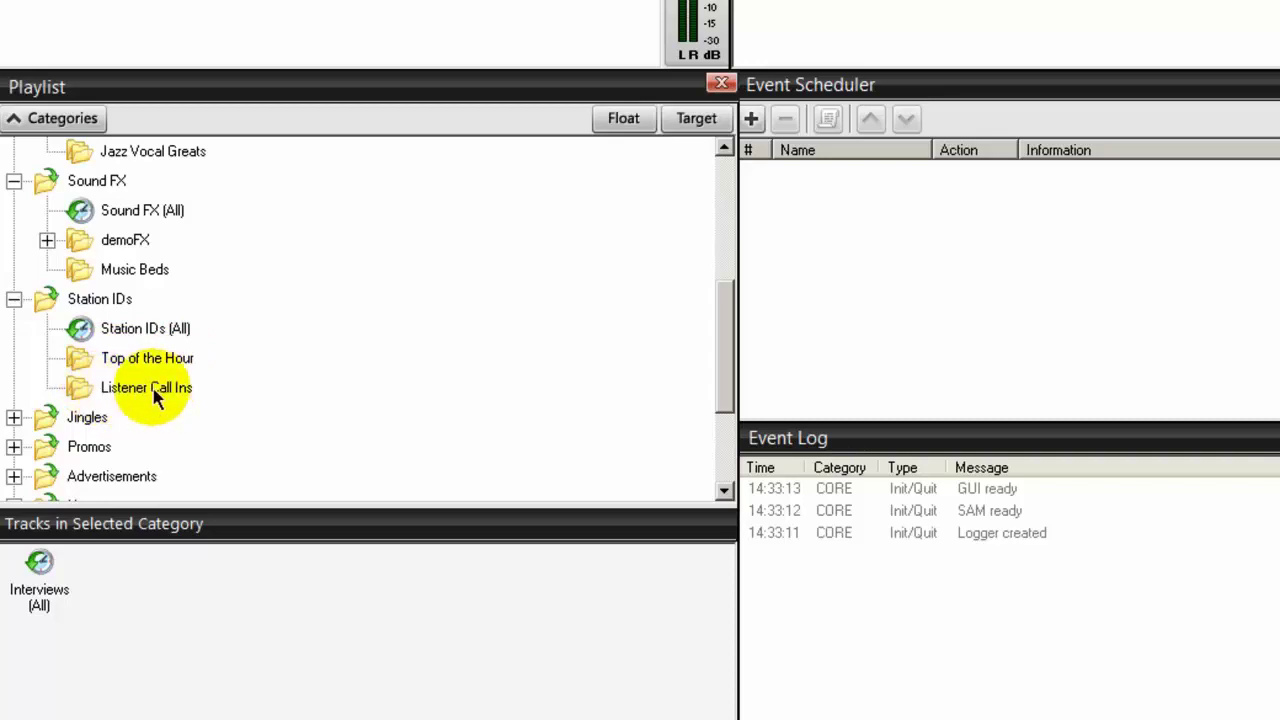
scroll(120, 378, down, 1)
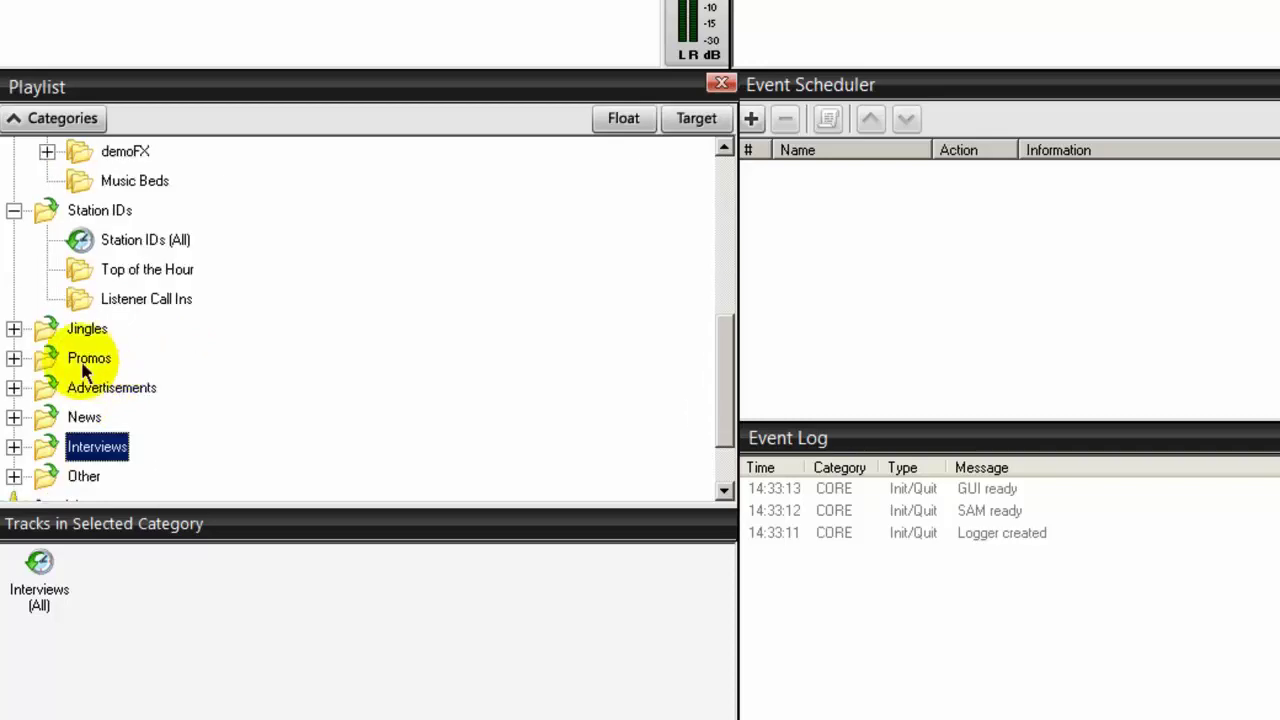
click(14, 328)
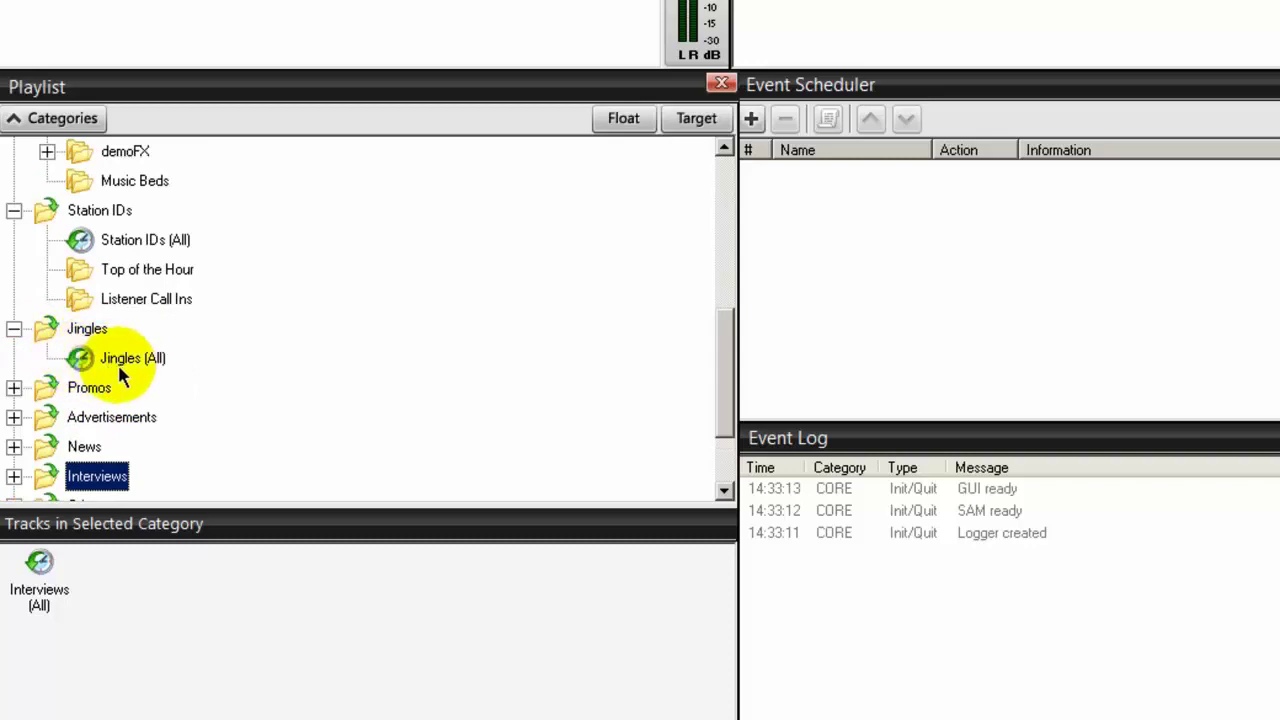
click(86, 330)
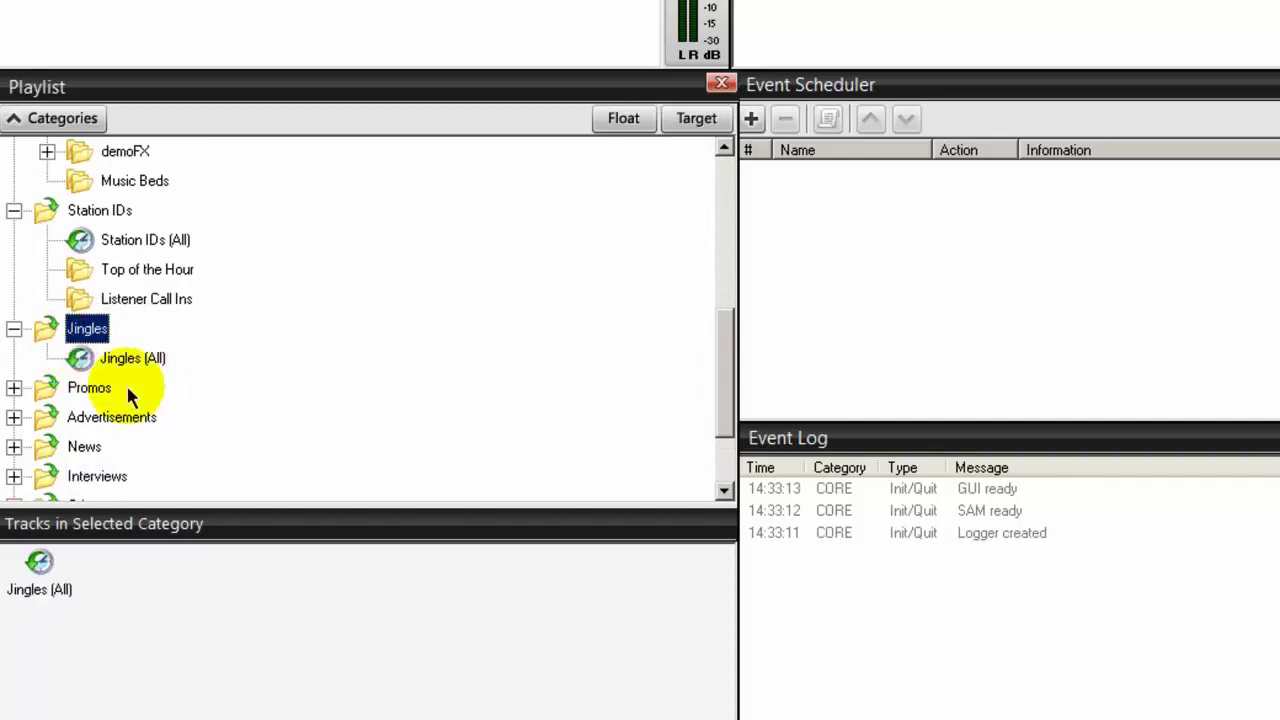
click(14, 328)
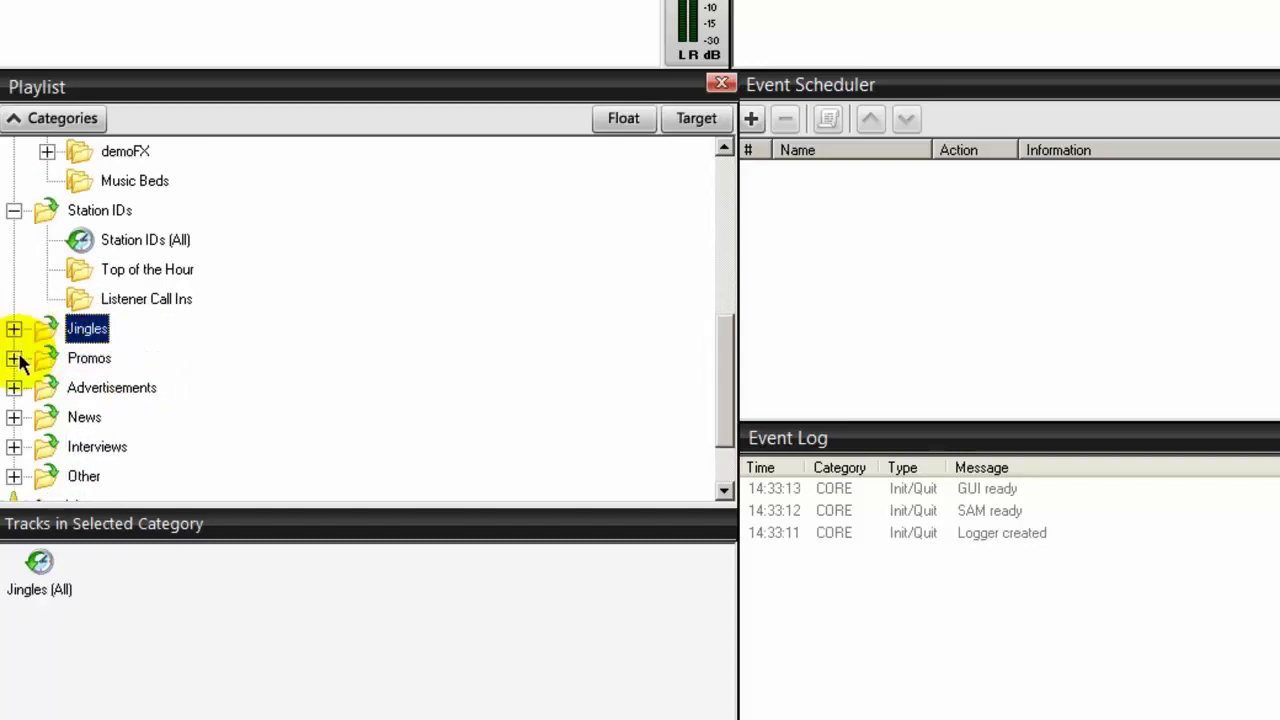
click(14, 358)
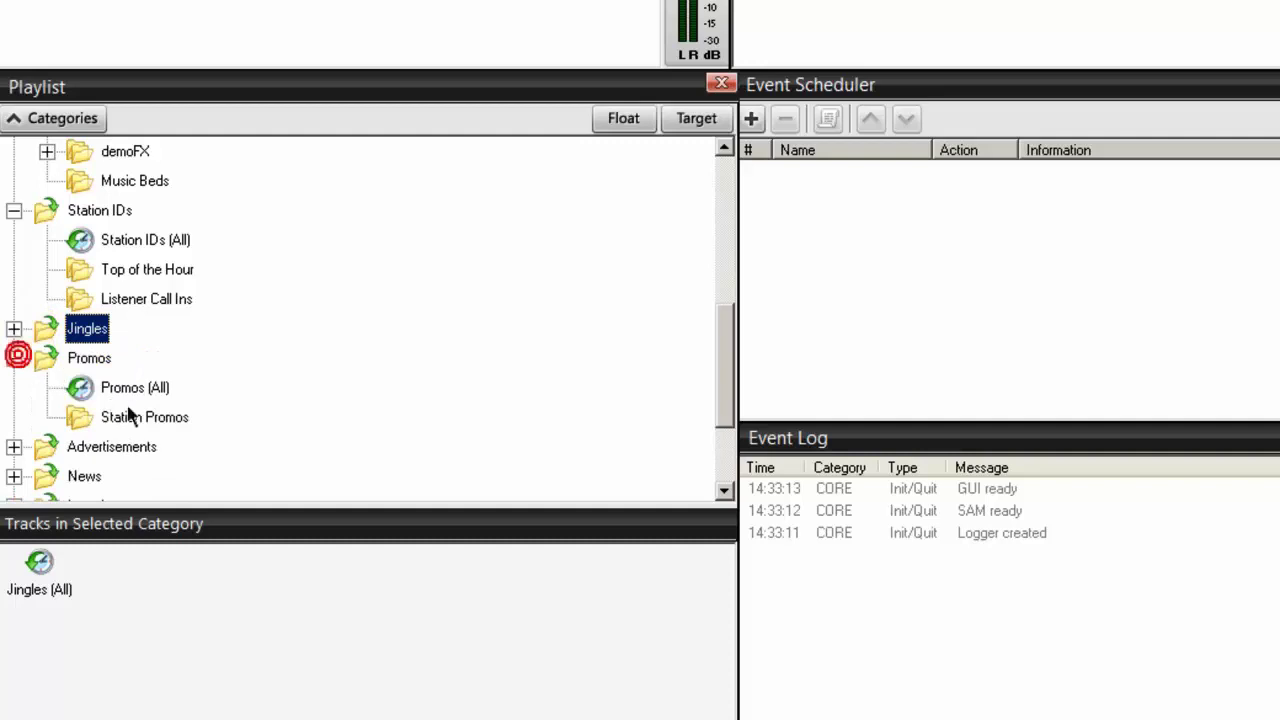
click(14, 358)
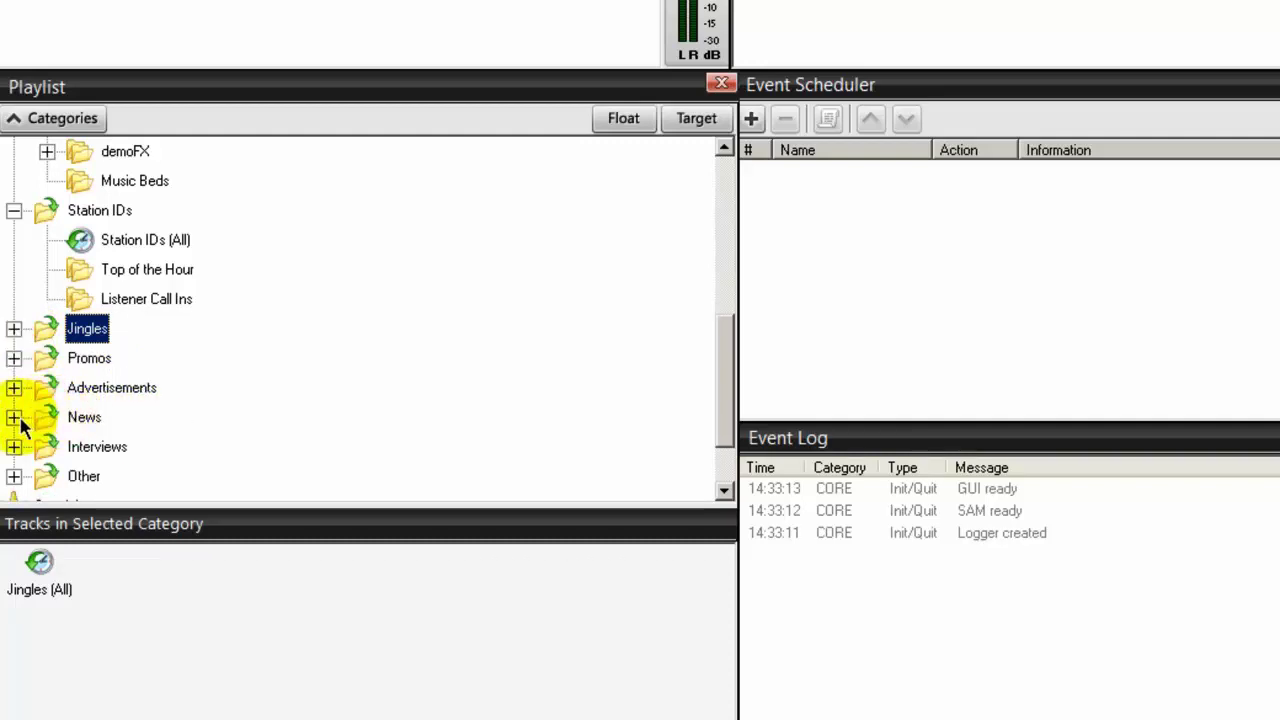
click(14, 387)
scroll(229, 394, down, 1)
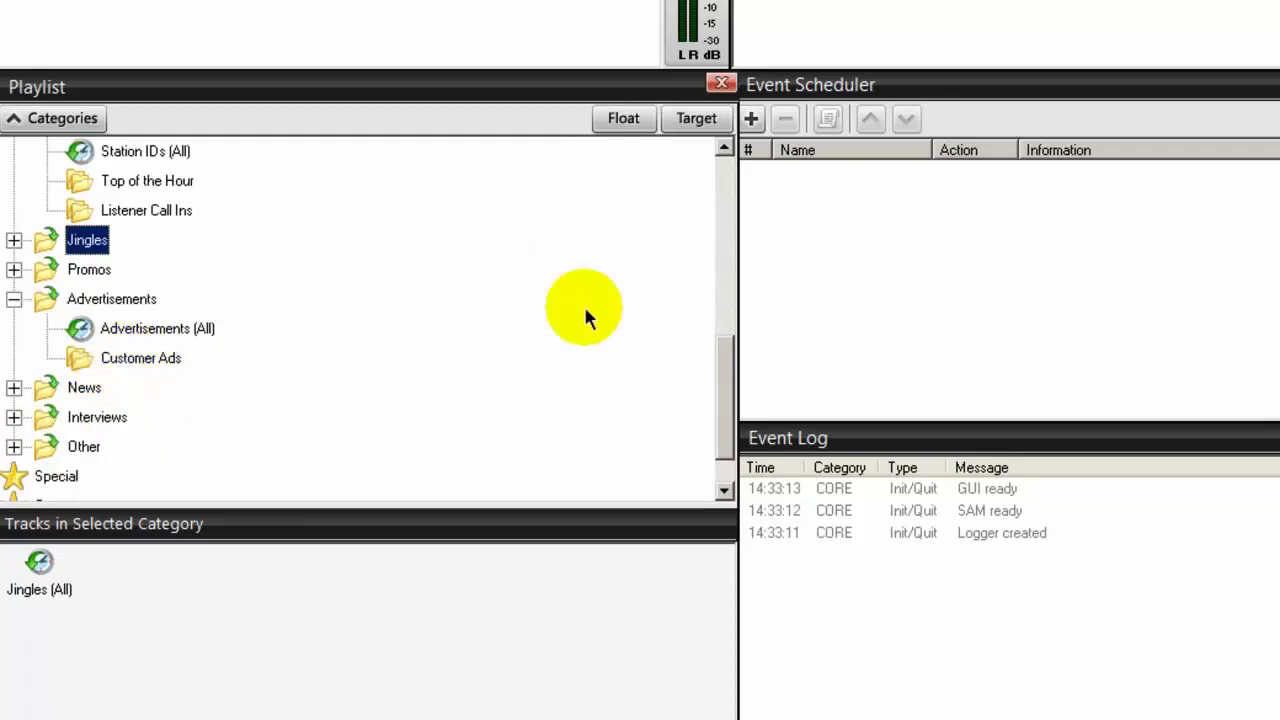
Select the Smooth Jazz folder in the Music category and view the options for adding tracks to it.
drag(726, 392, 733, 170)
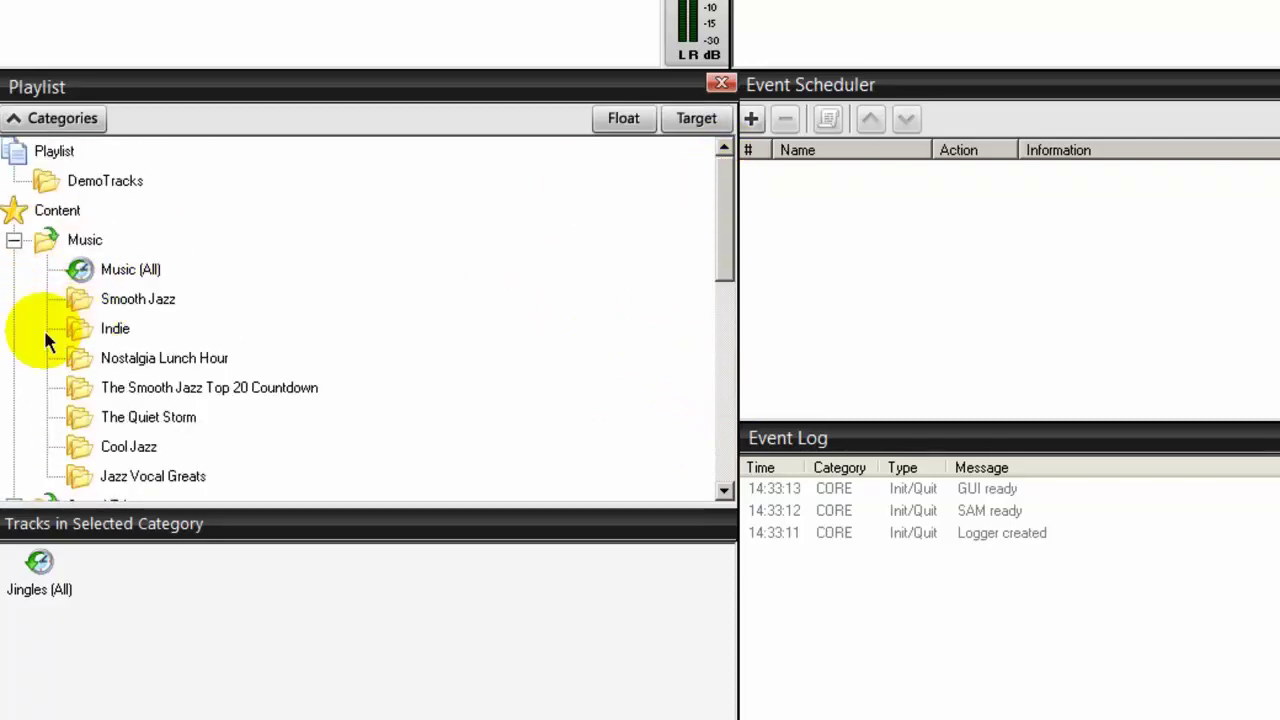
click(77, 301)
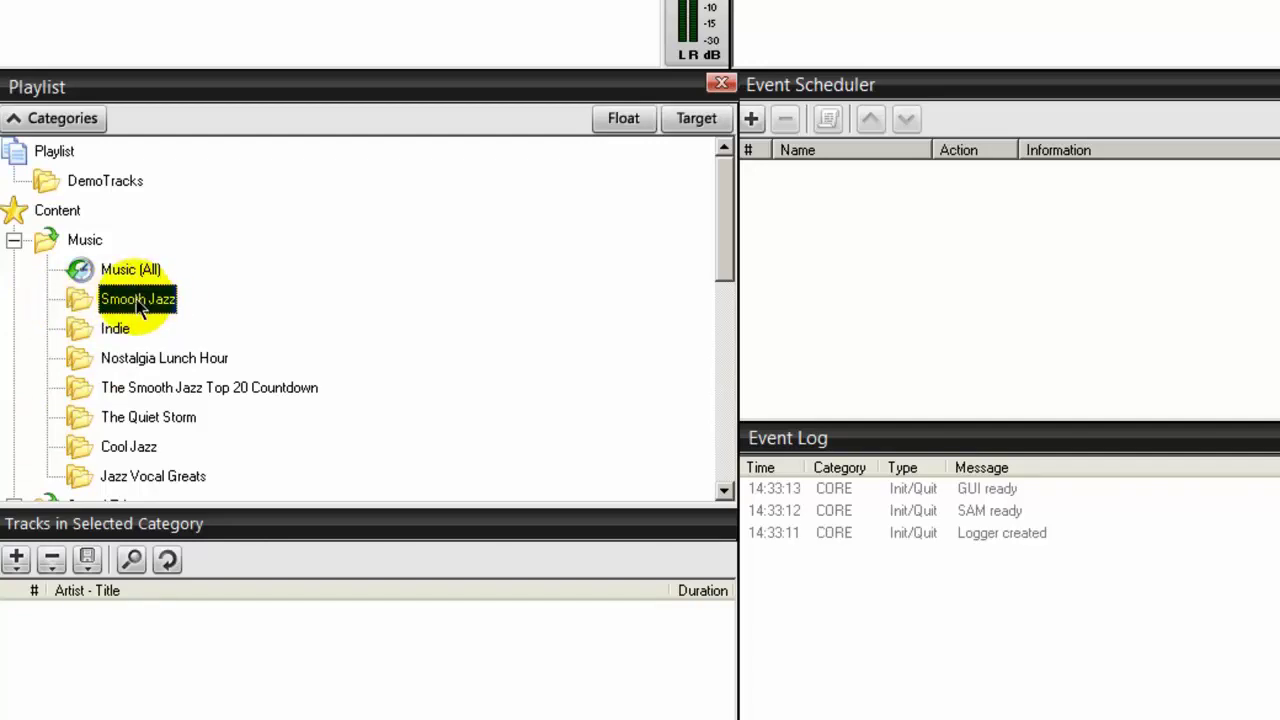
click(17, 562)
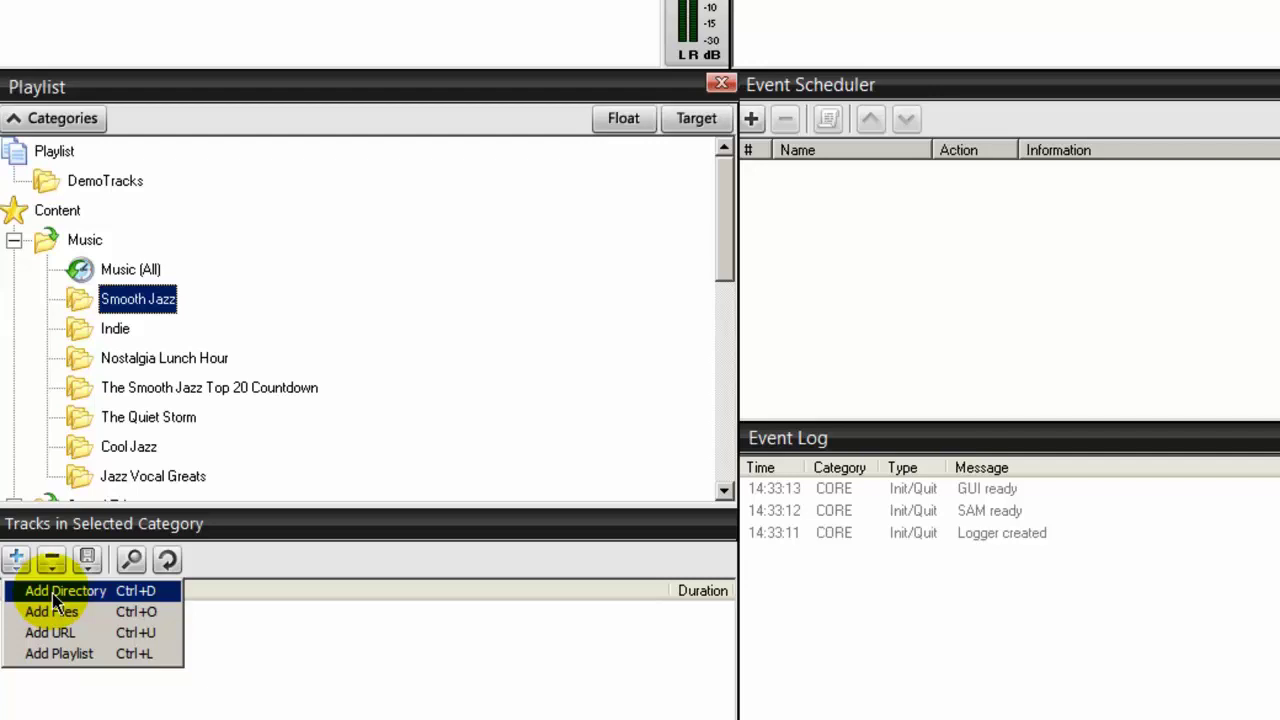
click(125, 313)
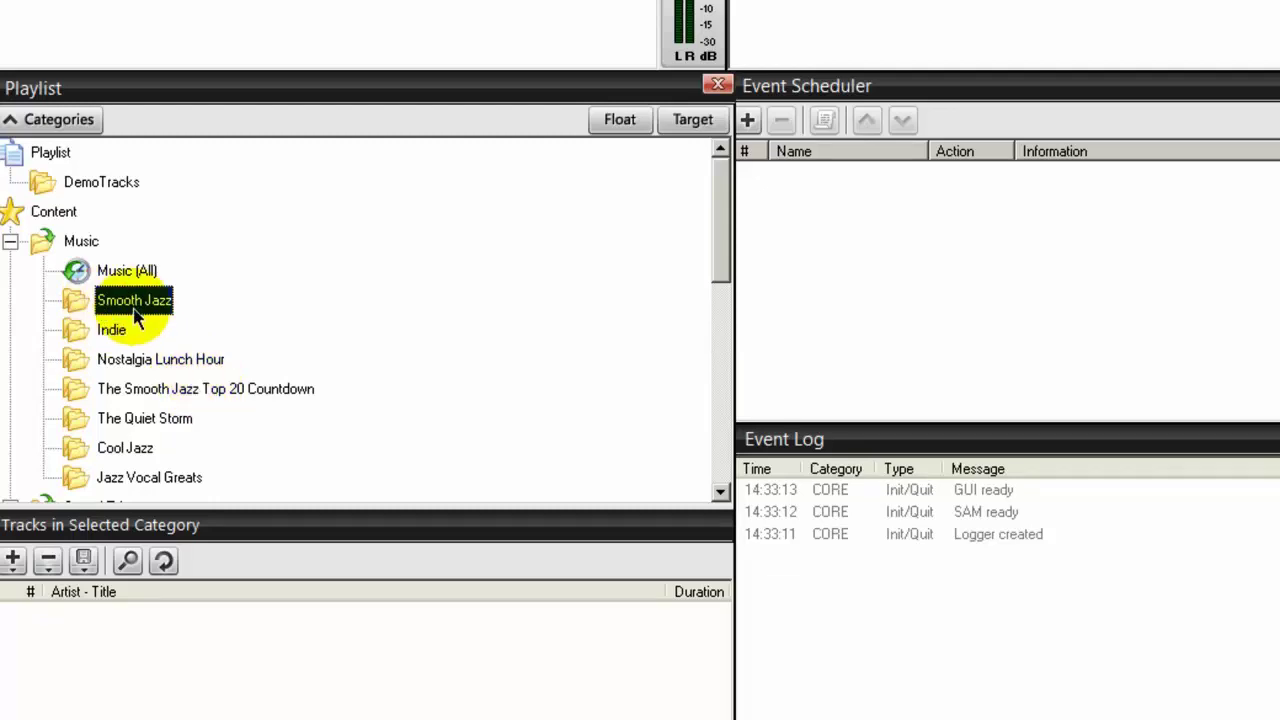
drag(724, 257, 696, 334)
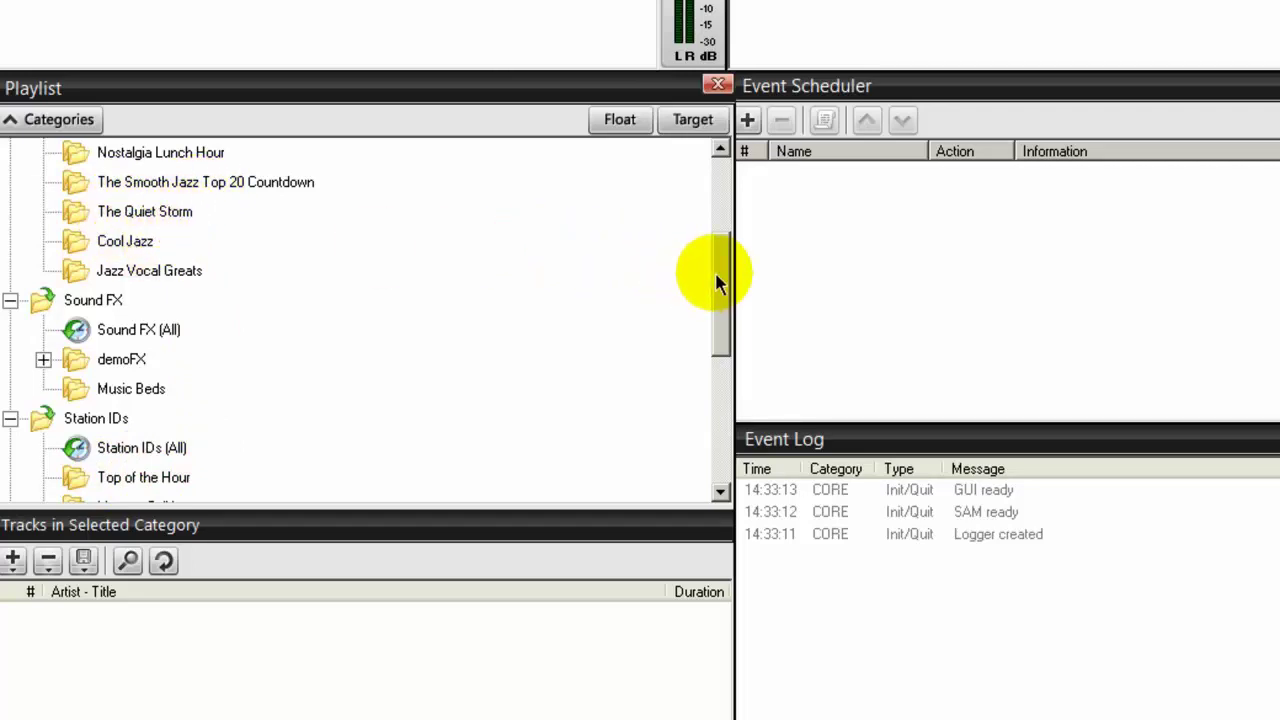
drag(716, 280, 717, 209)
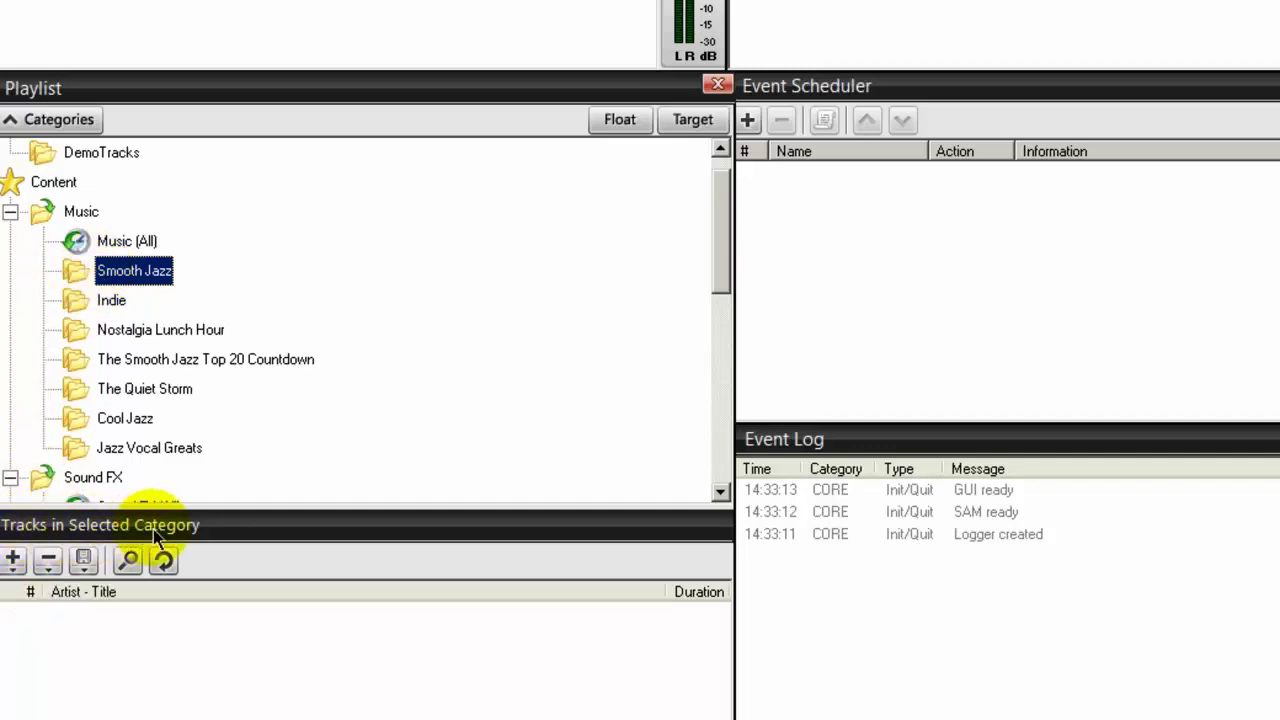
Add the Sample Smooth Jazz directory from the desktop, including subdirectories, to the Smooth Jazz folder.
click(14, 562)
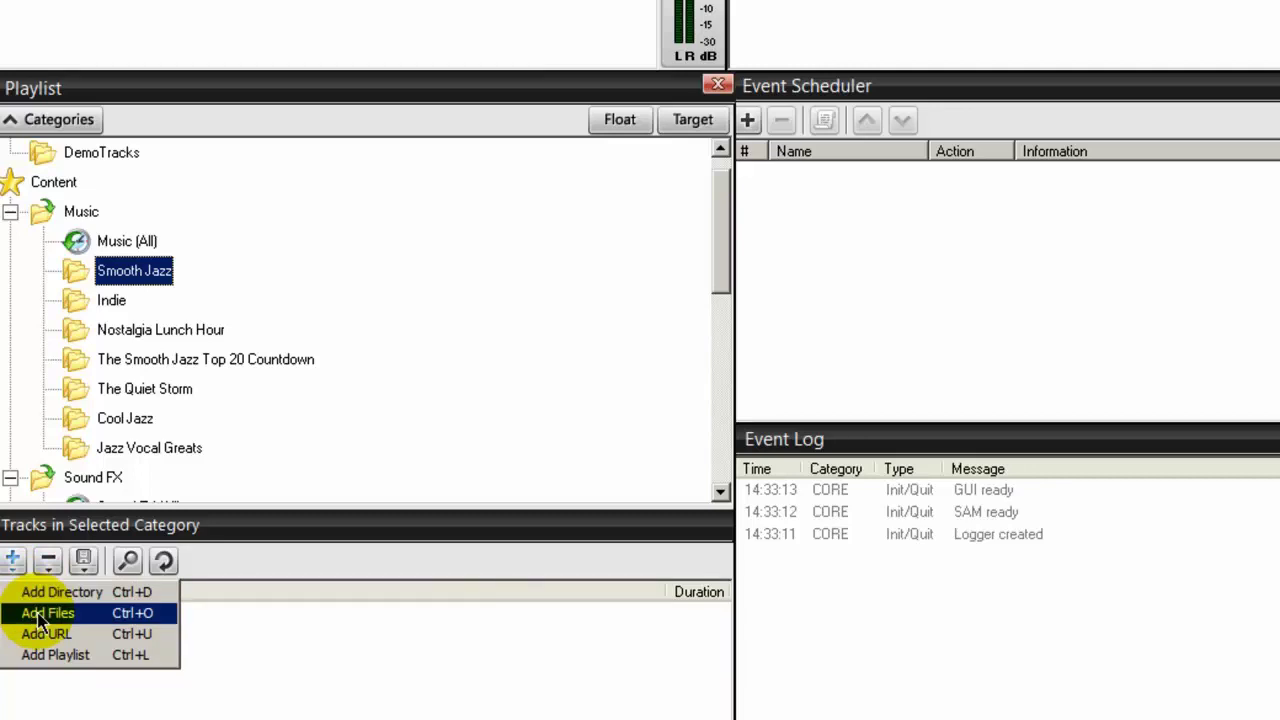
click(46, 597)
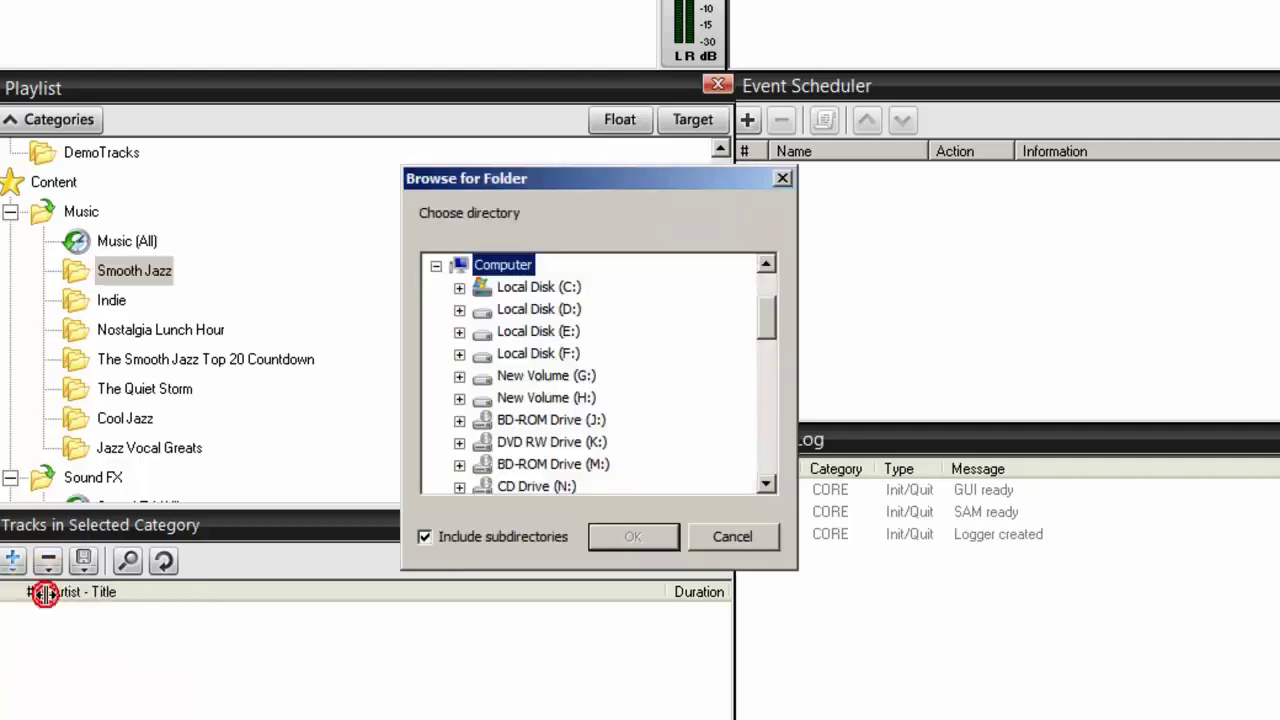
drag(768, 318, 766, 300)
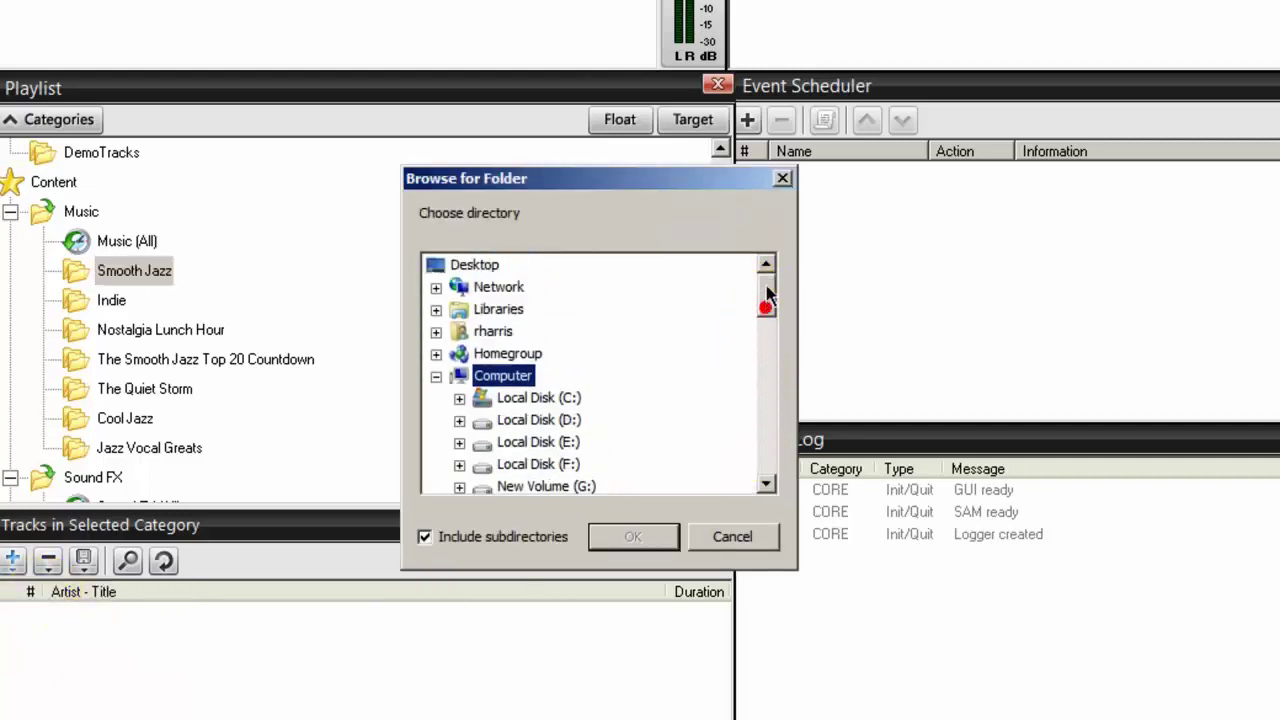
click(435, 267)
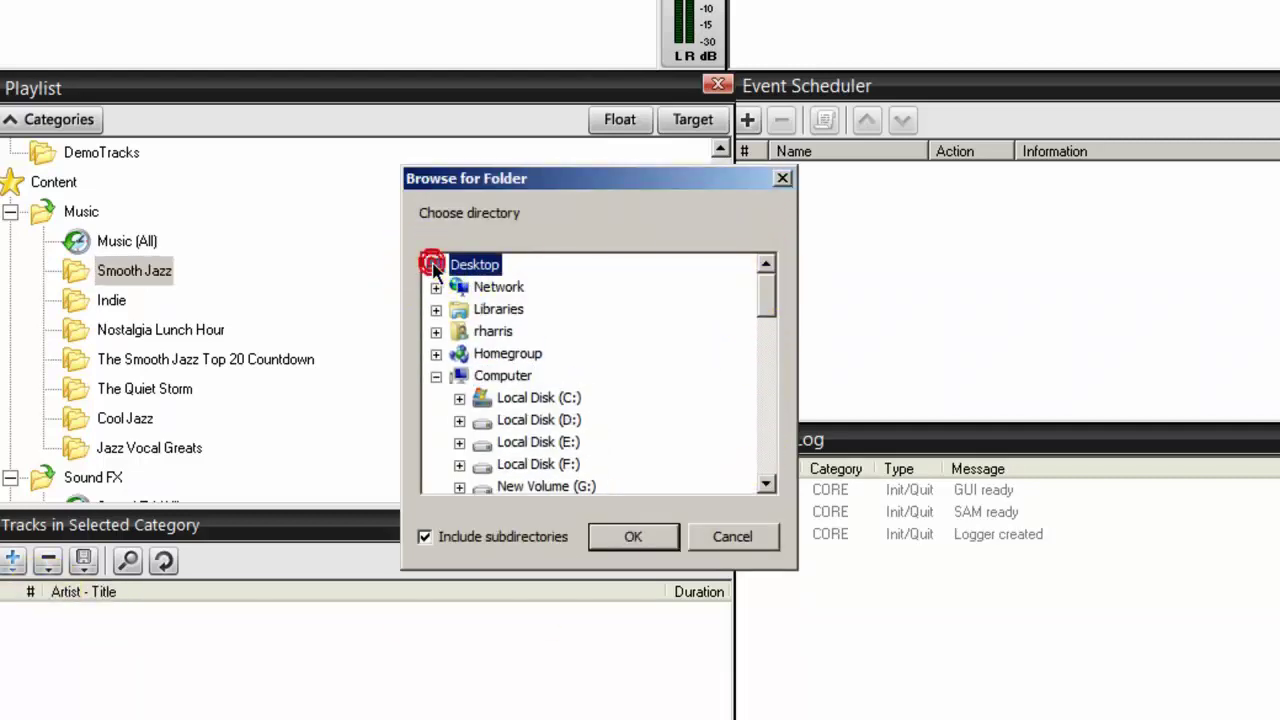
drag(768, 305, 770, 445)
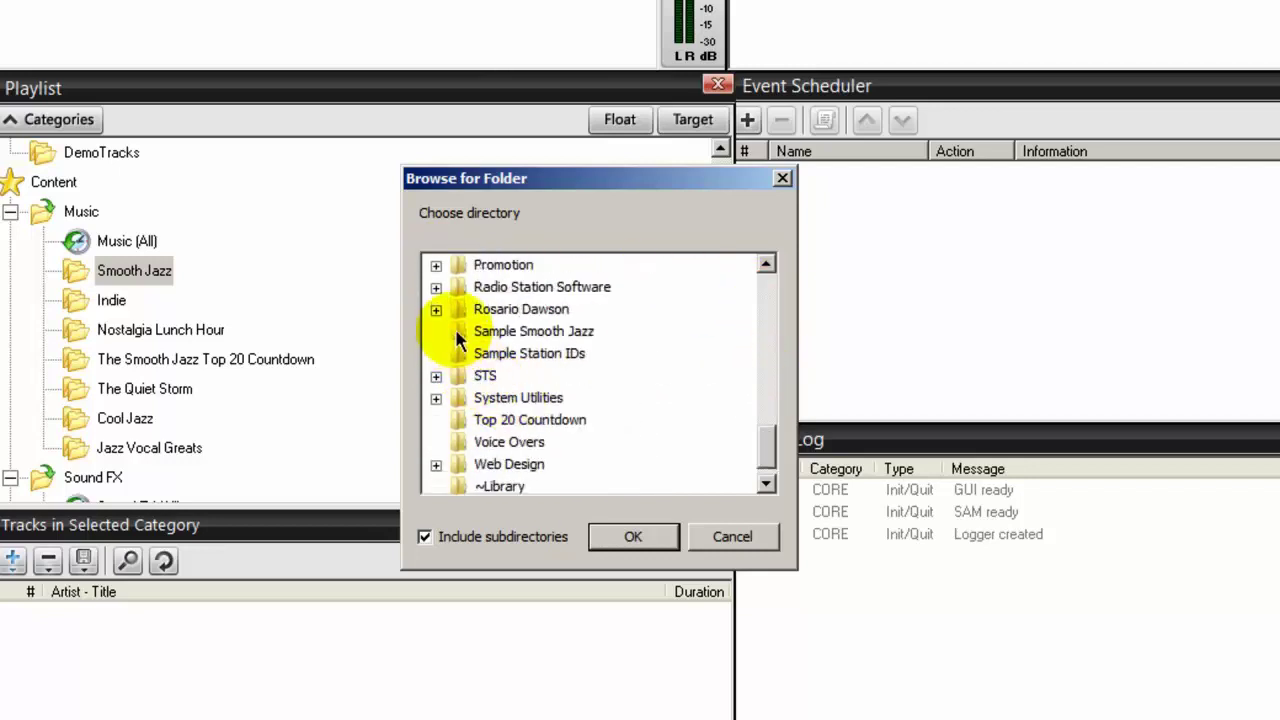
click(458, 333)
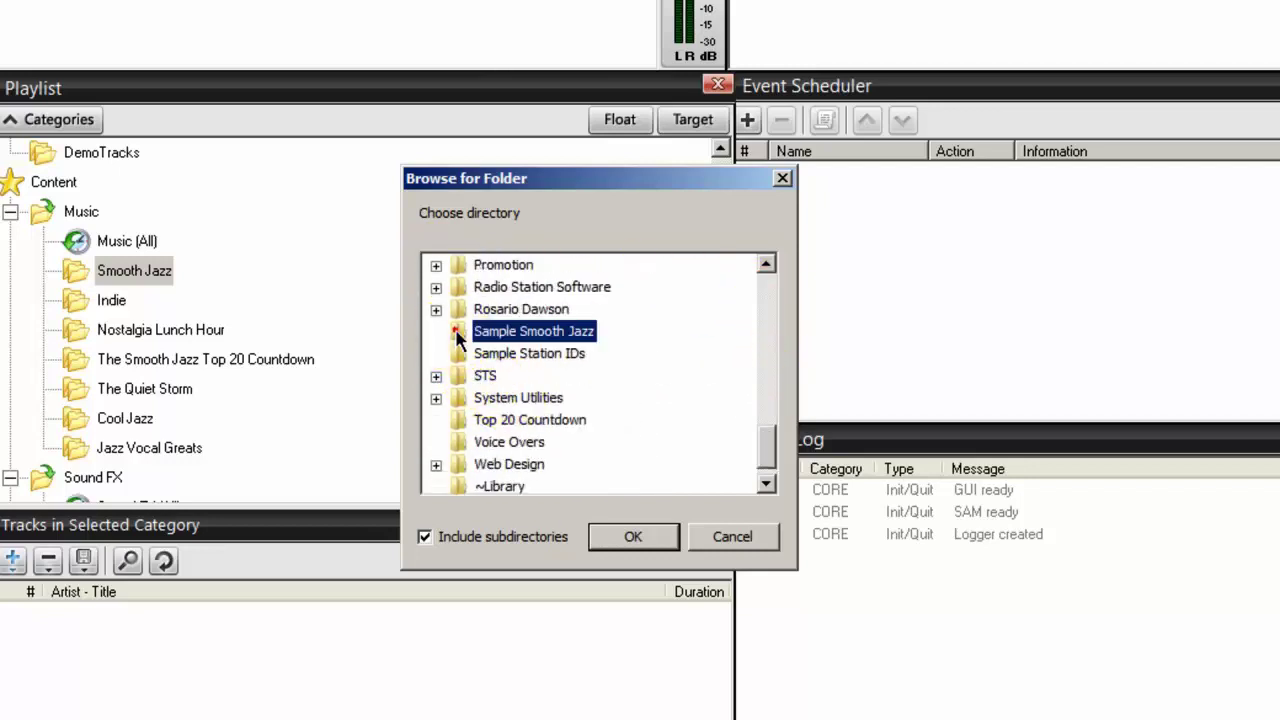
click(631, 537)
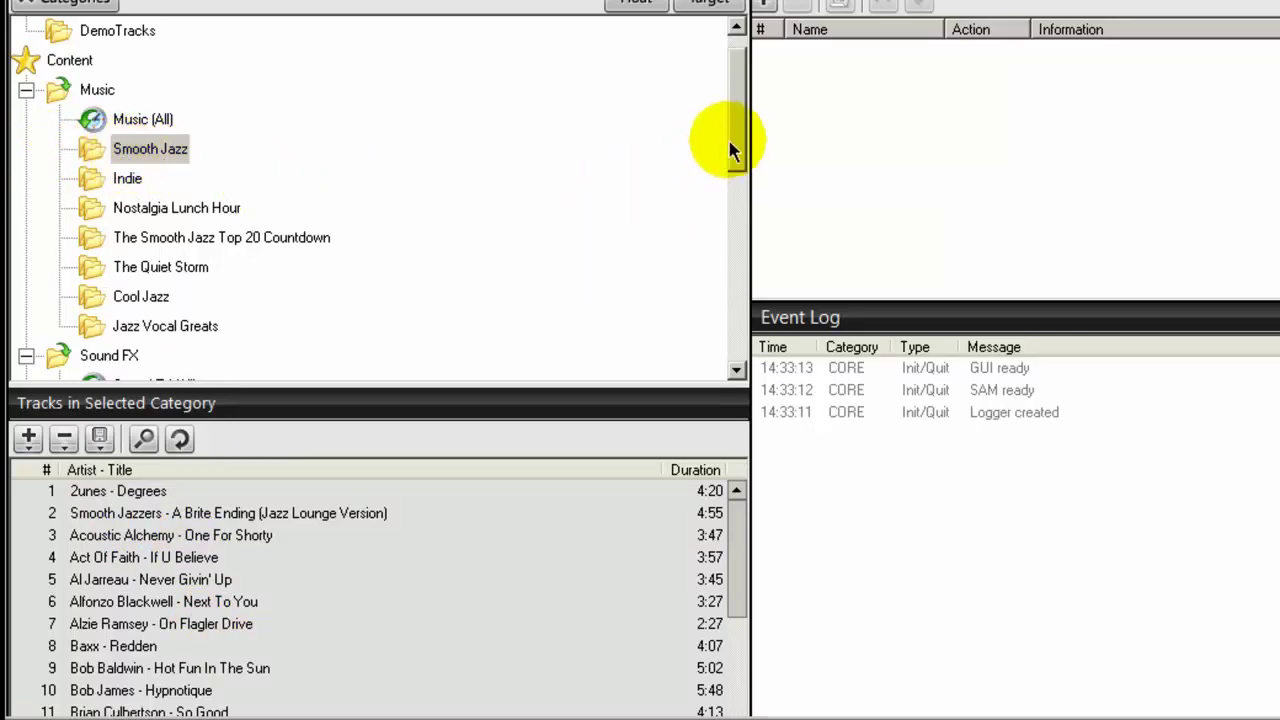
Add the Sample Station IDs directory, including subdirectories, to the Top of the Hour folder in Station IDs.
drag(731, 137, 734, 257)
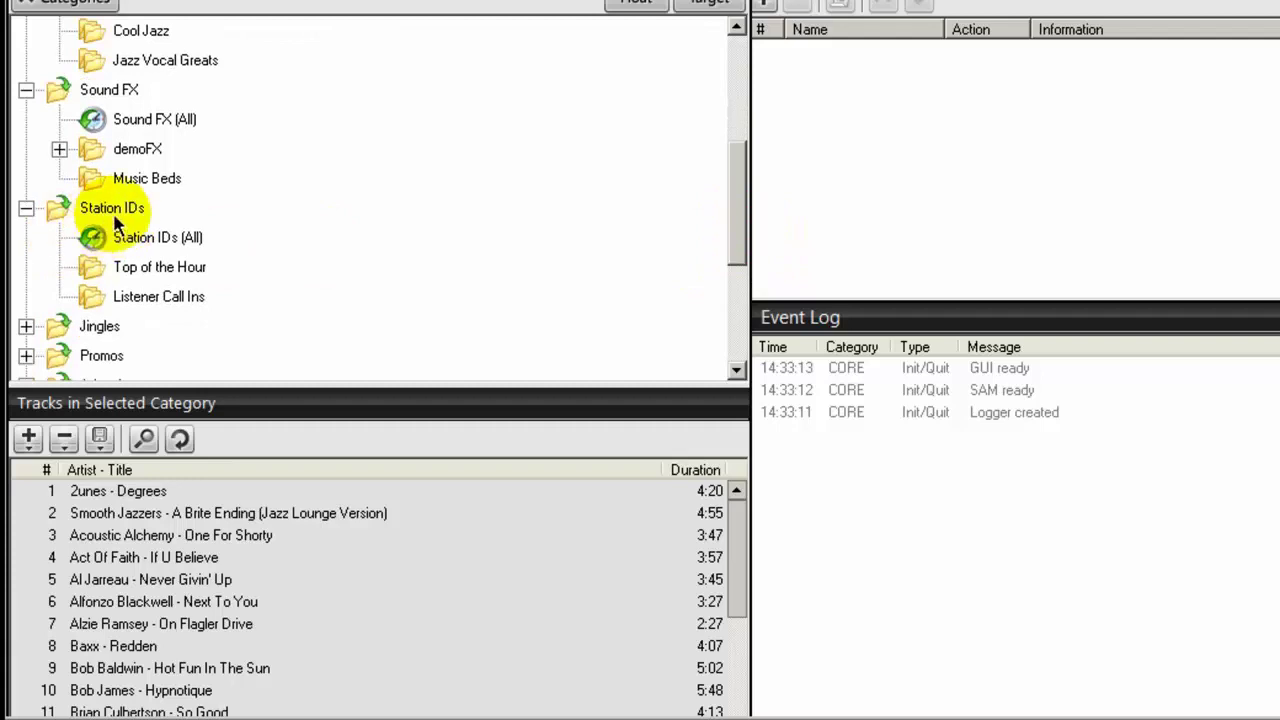
click(106, 268)
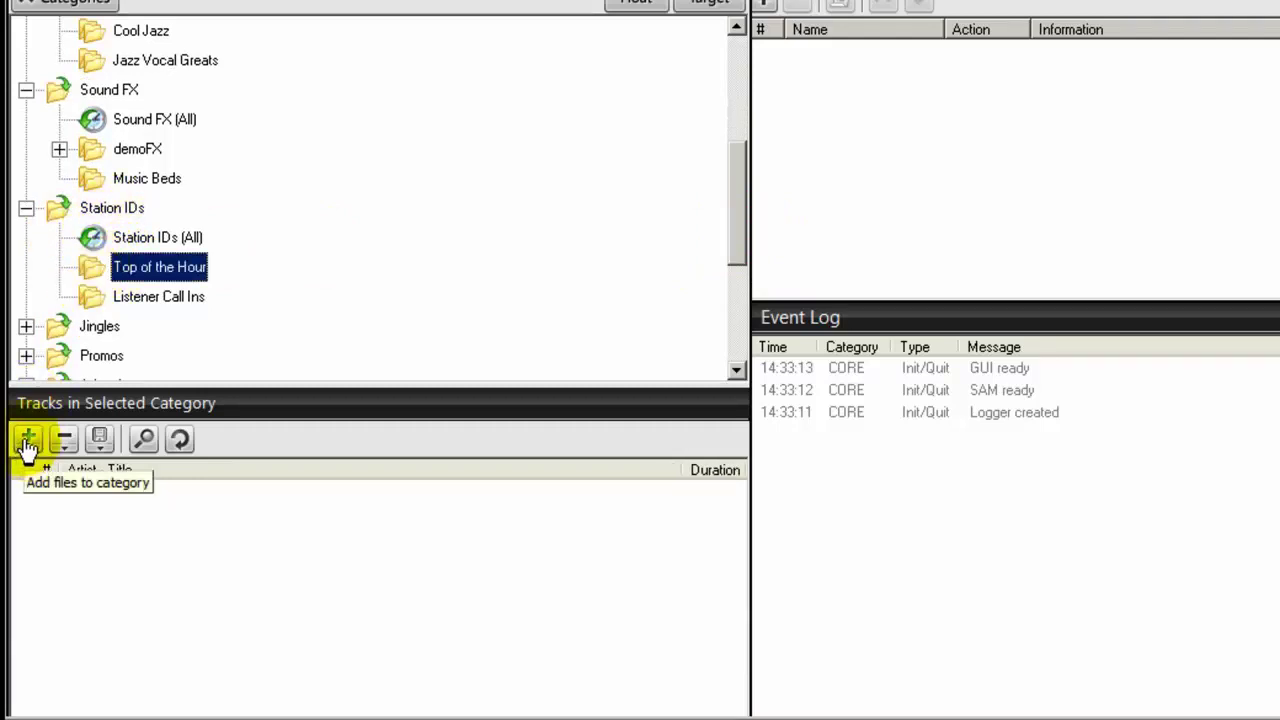
click(27, 440)
click(70, 466)
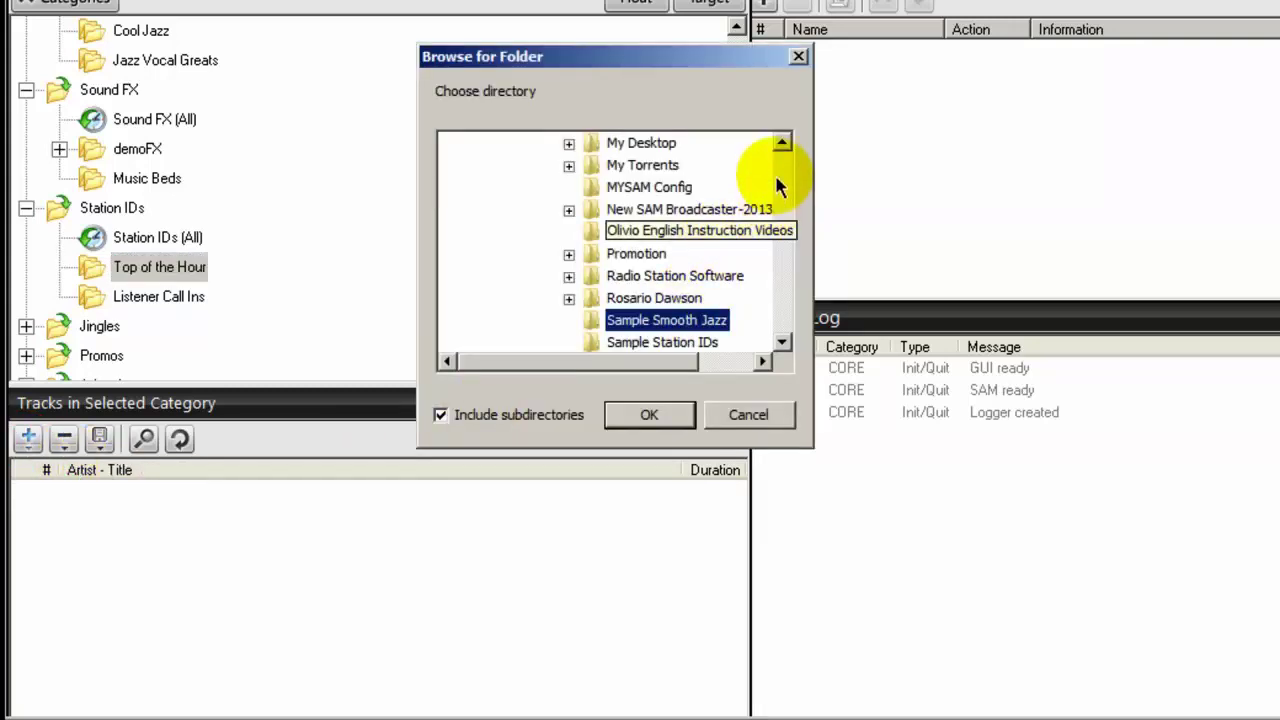
click(782, 342)
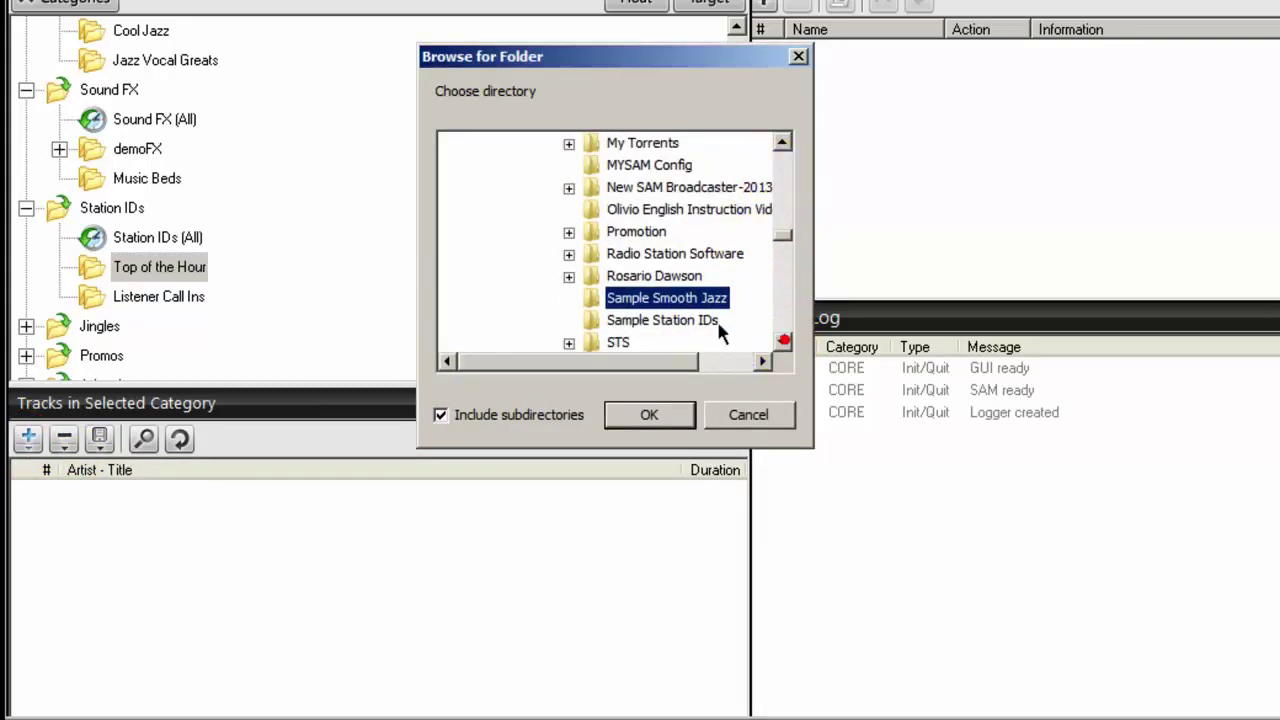
click(658, 322)
click(649, 414)
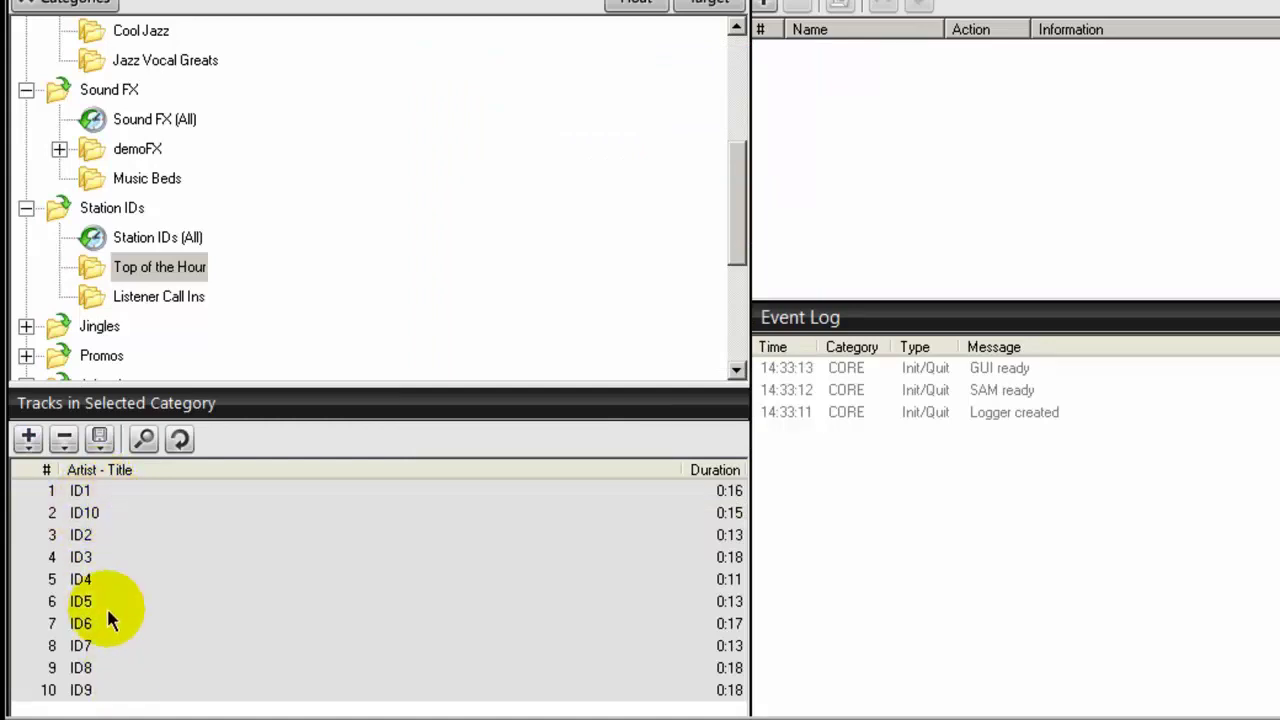
Add the Top 20 Countdown directory, including subdirectories, to The Smooth Jazz Top 20 Countdown folder in the Music category.
scroll(737, 200, up, 4)
click(150, 178)
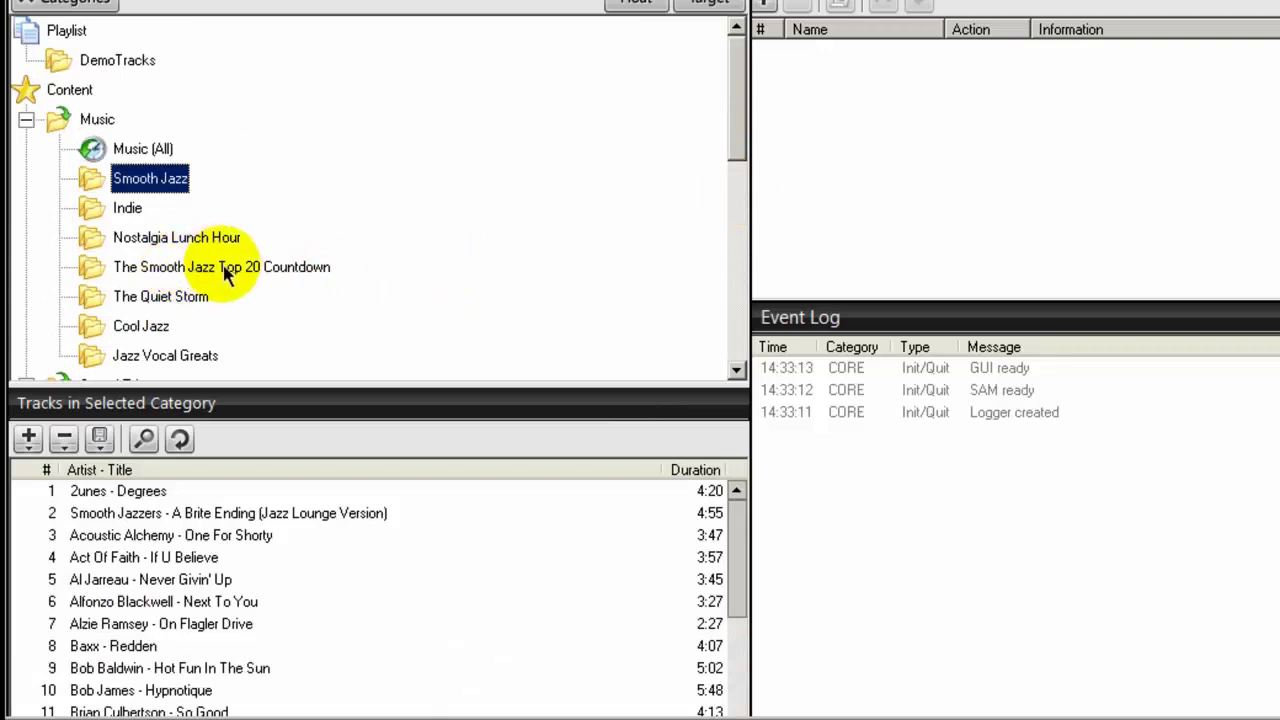
click(93, 268)
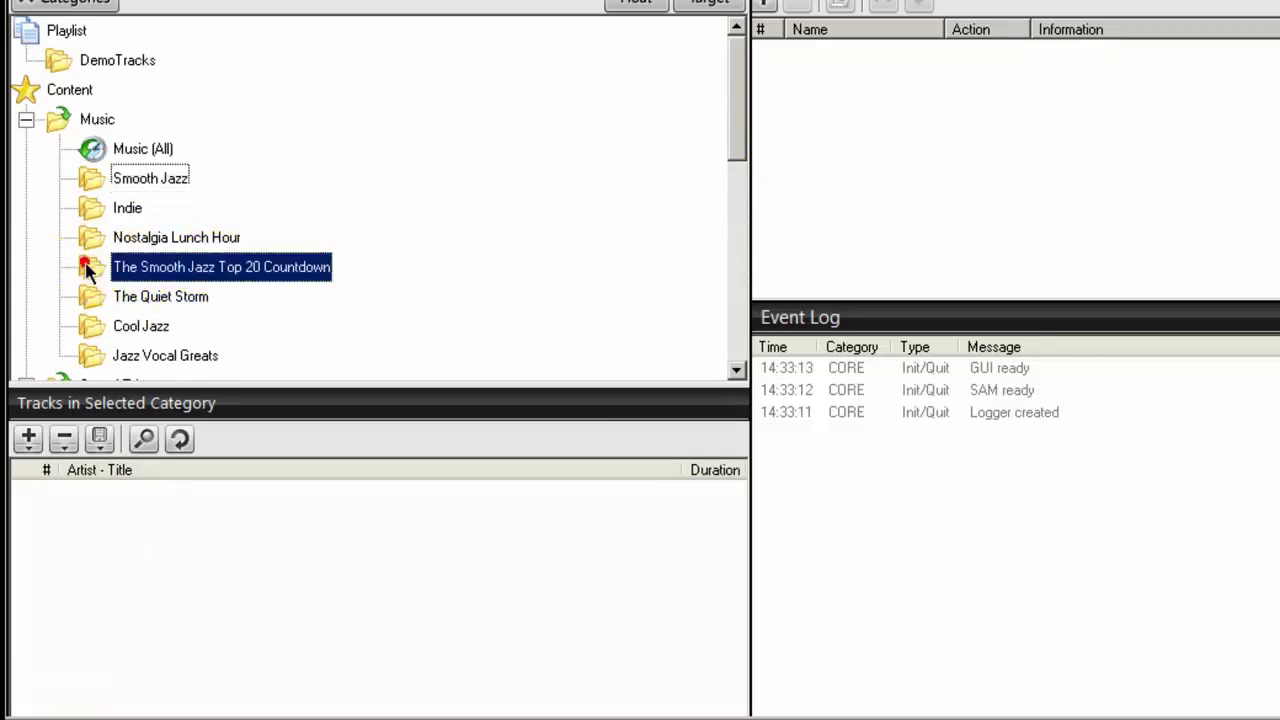
click(31, 441)
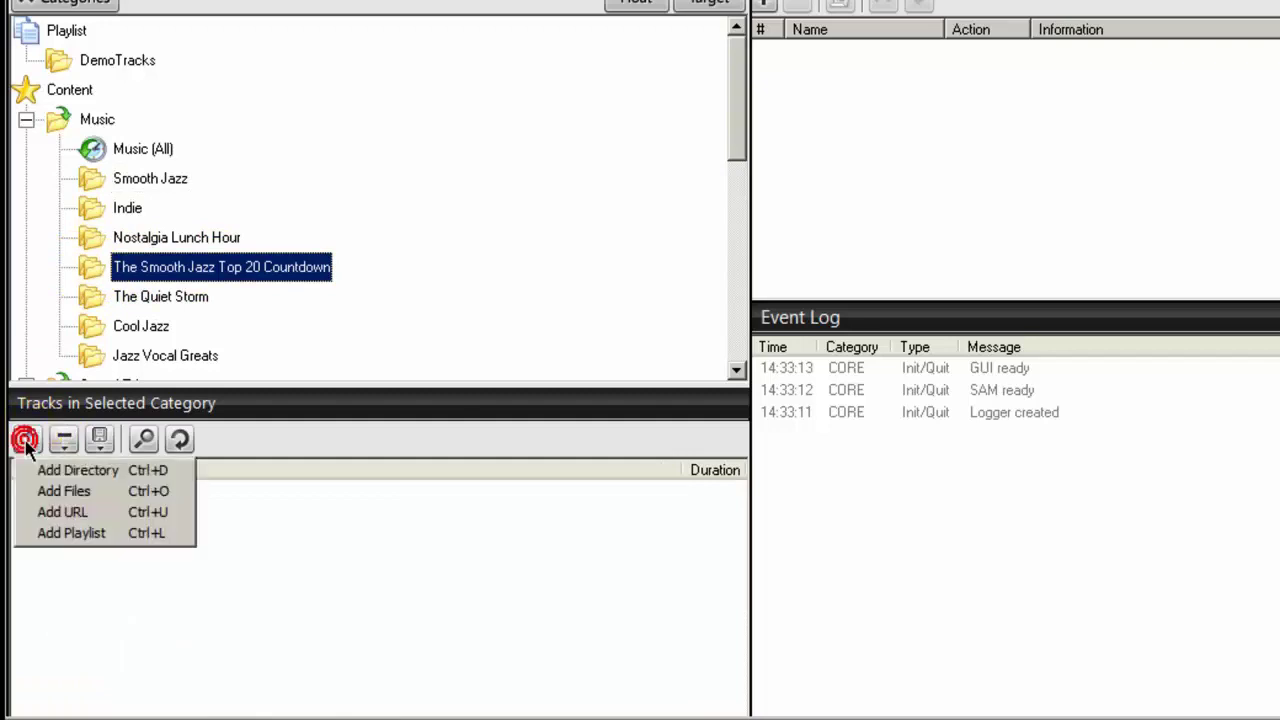
click(77, 479)
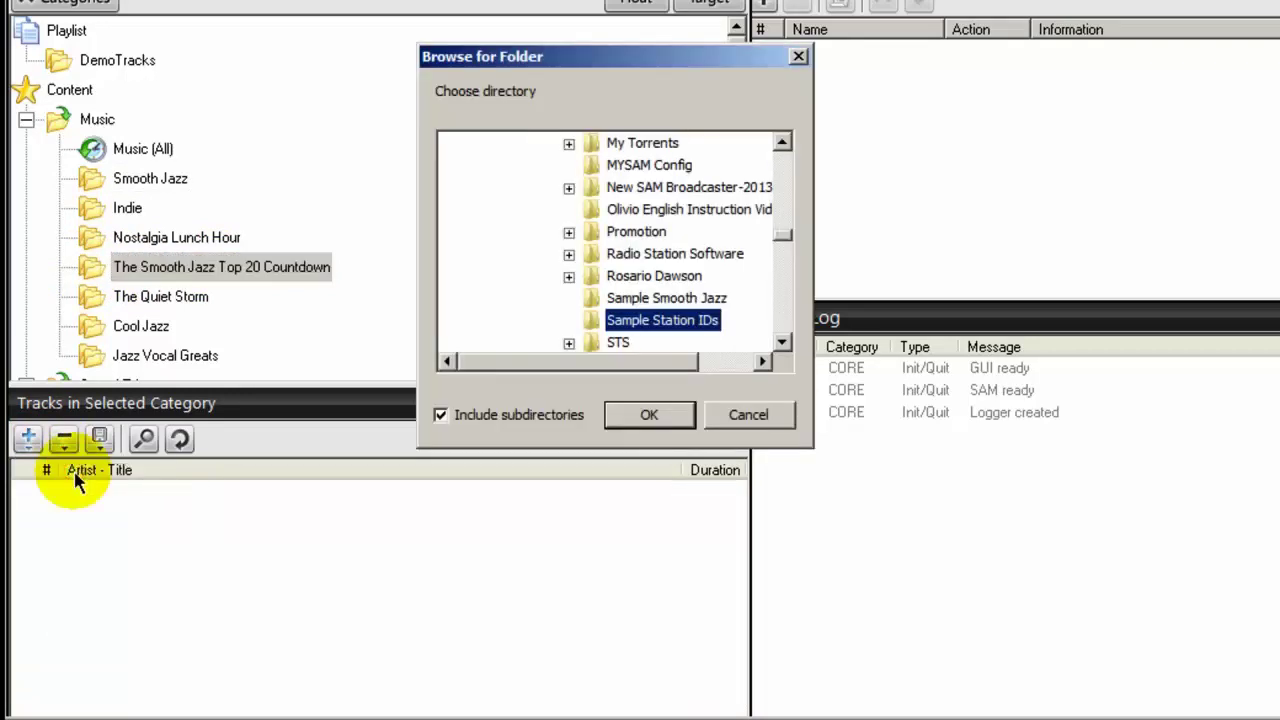
click(783, 342)
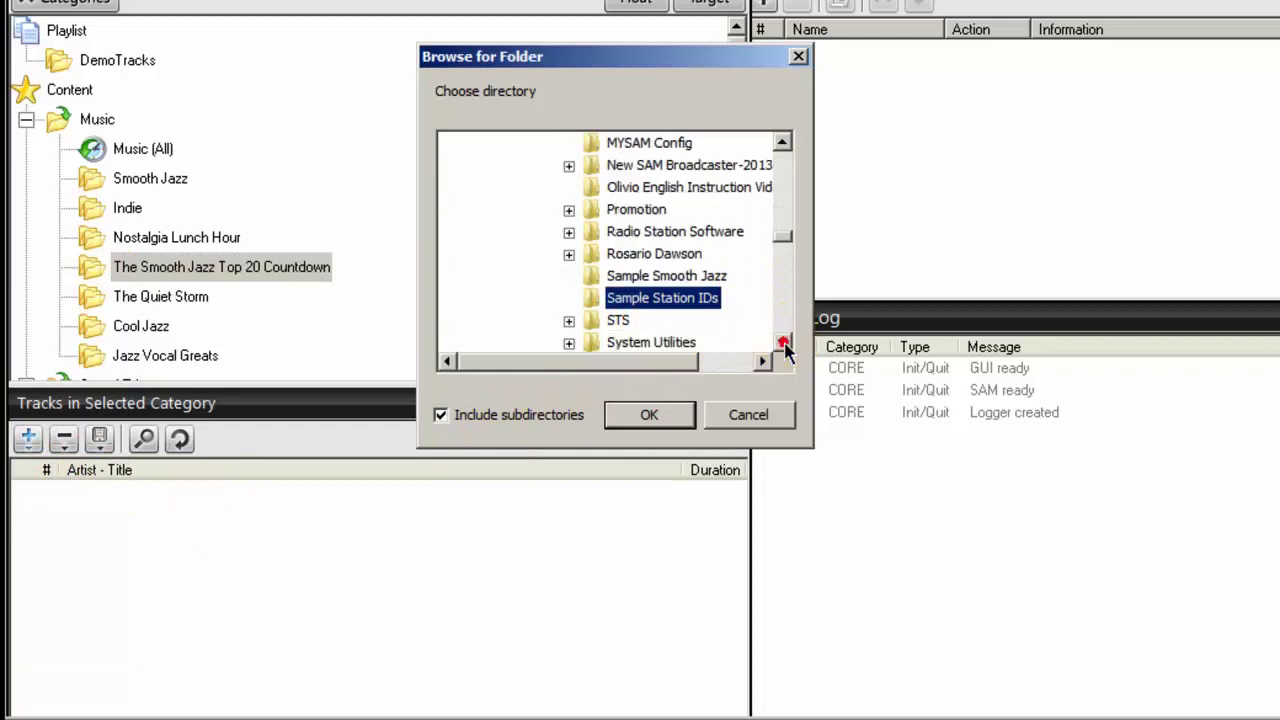
click(783, 342)
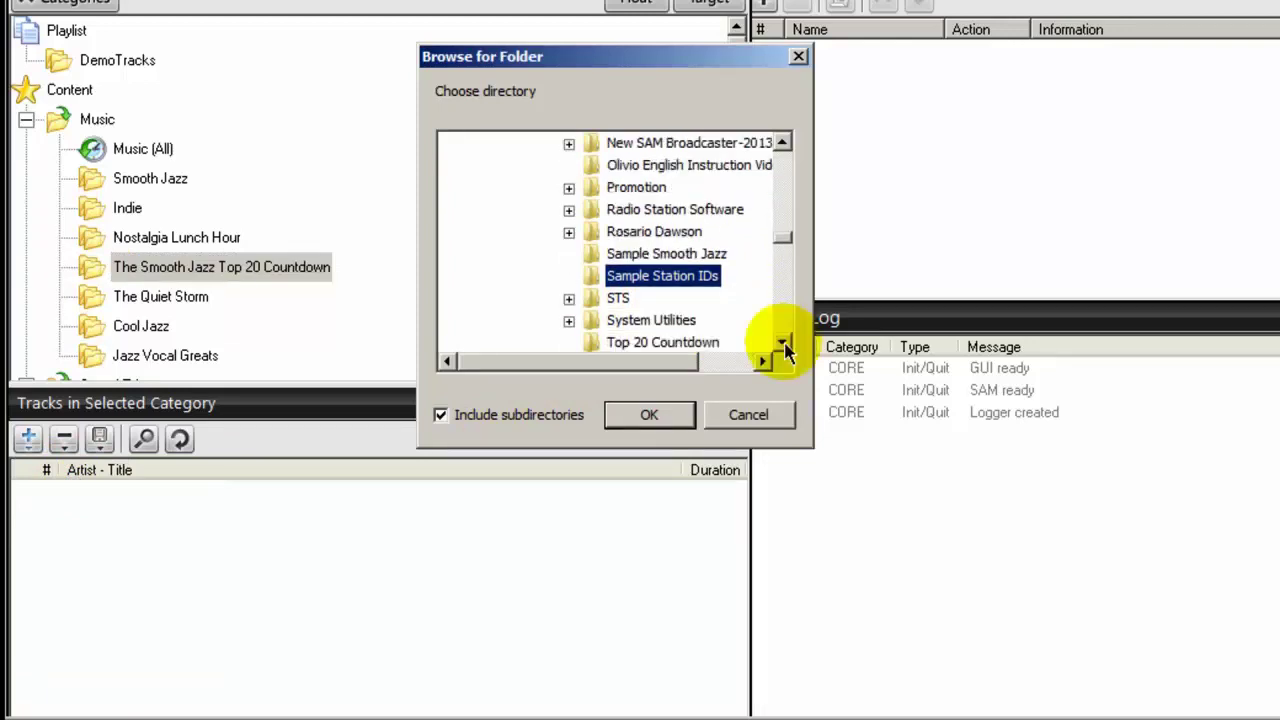
click(783, 342)
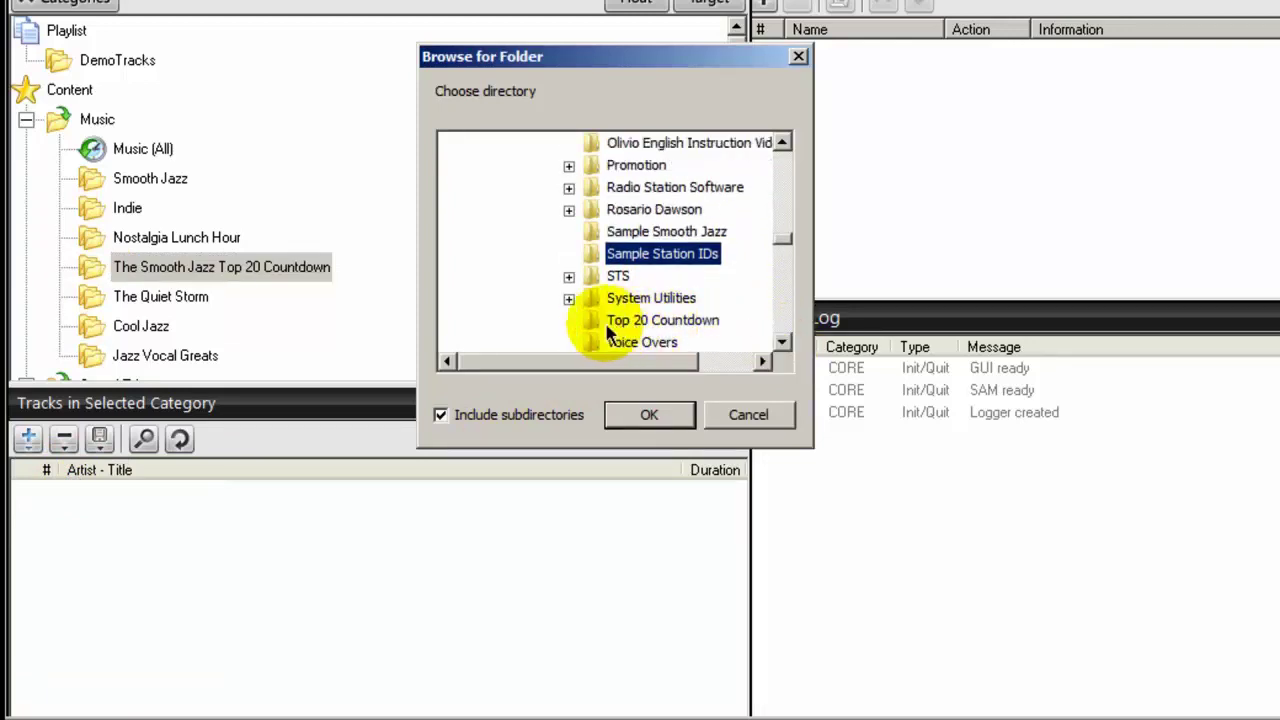
click(592, 321)
click(649, 414)
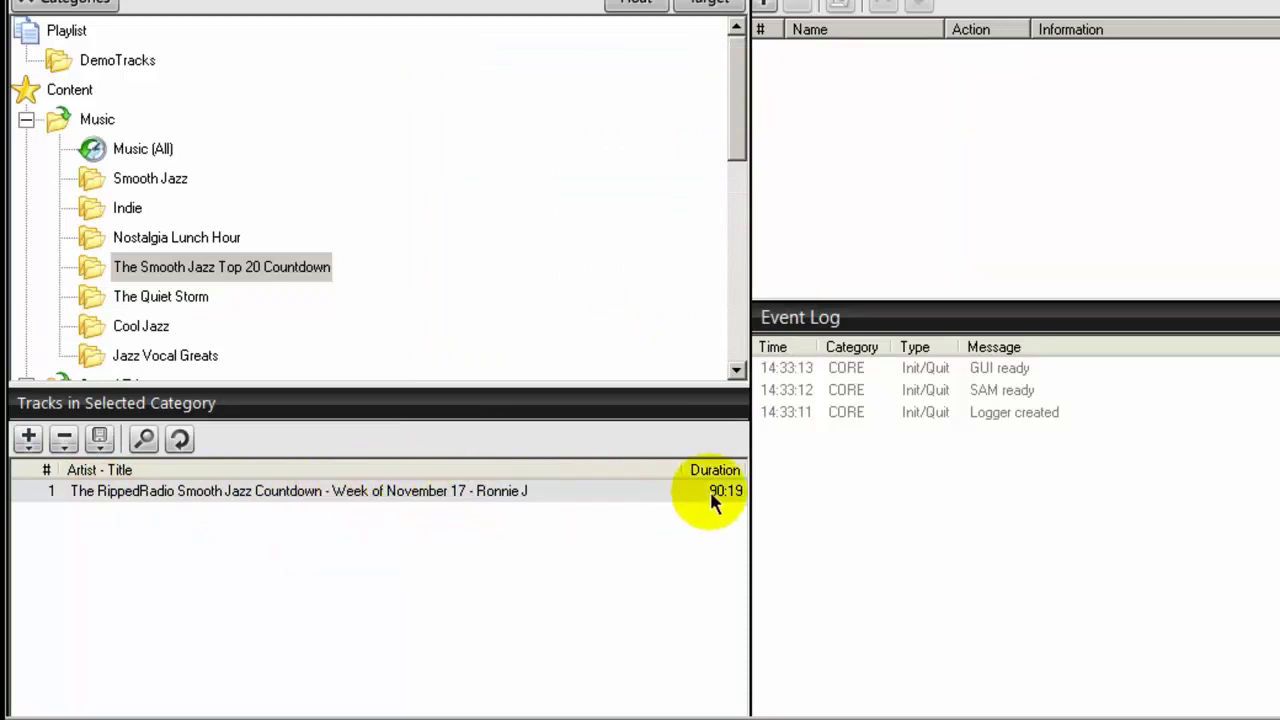
Review the tracks in the Top of the Hour, Smooth Jazz and The Smooth Jazz Top 20 Countdown folders.
scroll(195, 275, down, 3)
click(195, 265)
drag(731, 257, 742, 160)
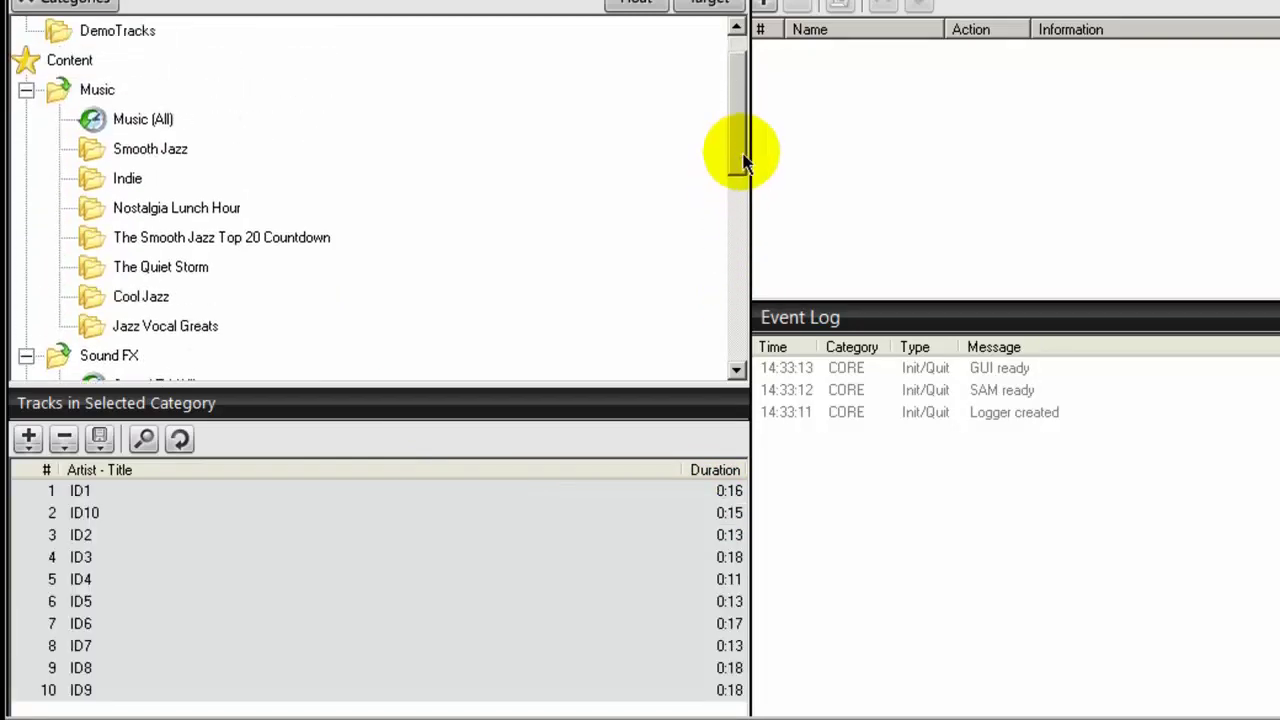
click(122, 148)
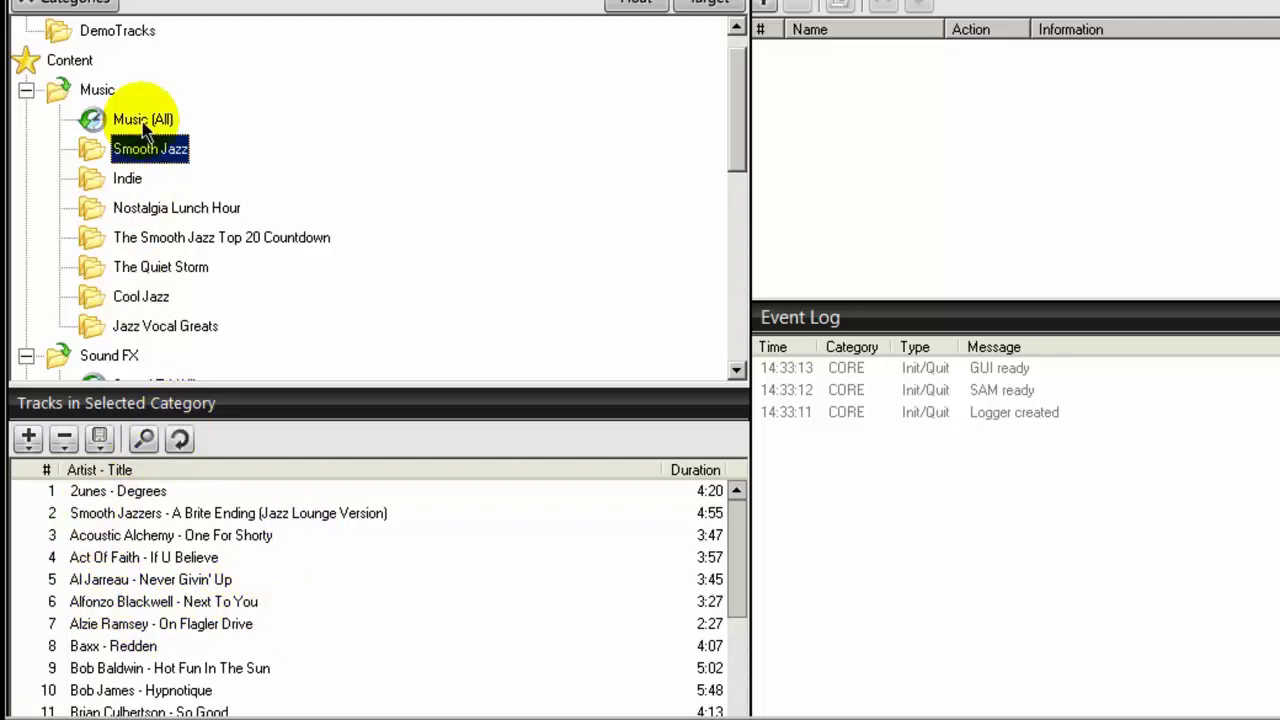
click(175, 237)
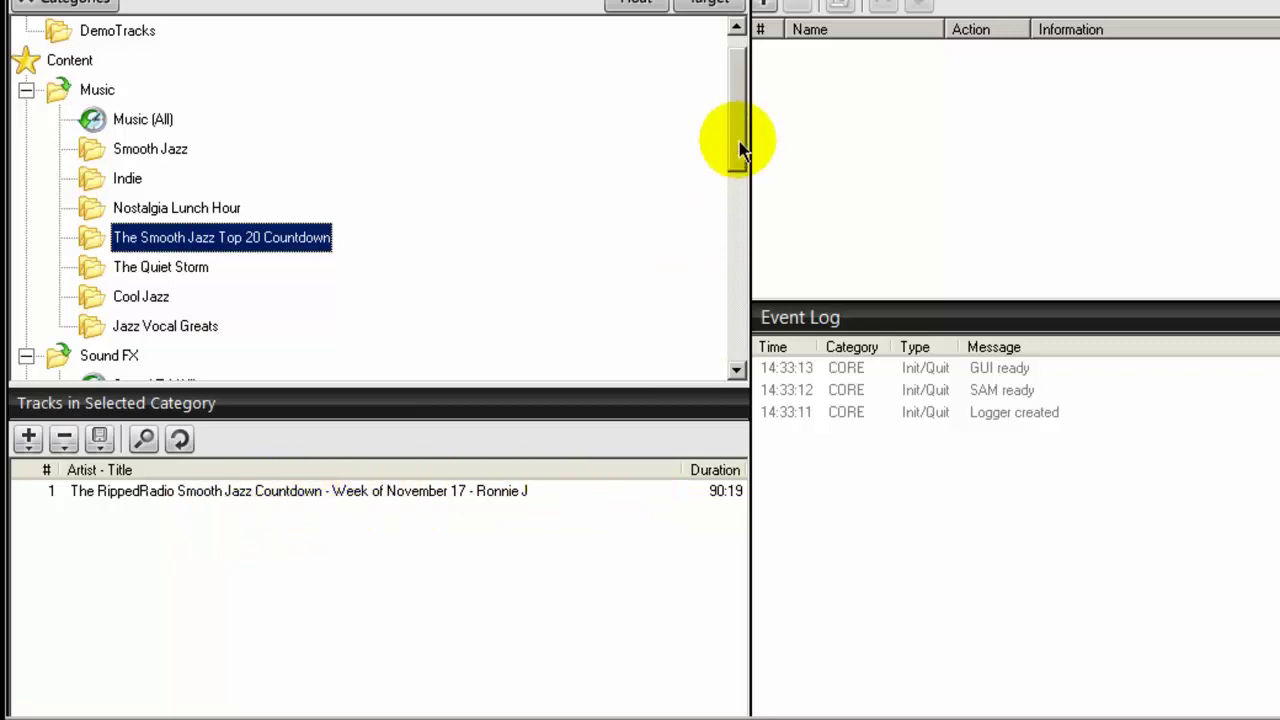
drag(740, 150, 673, 236)
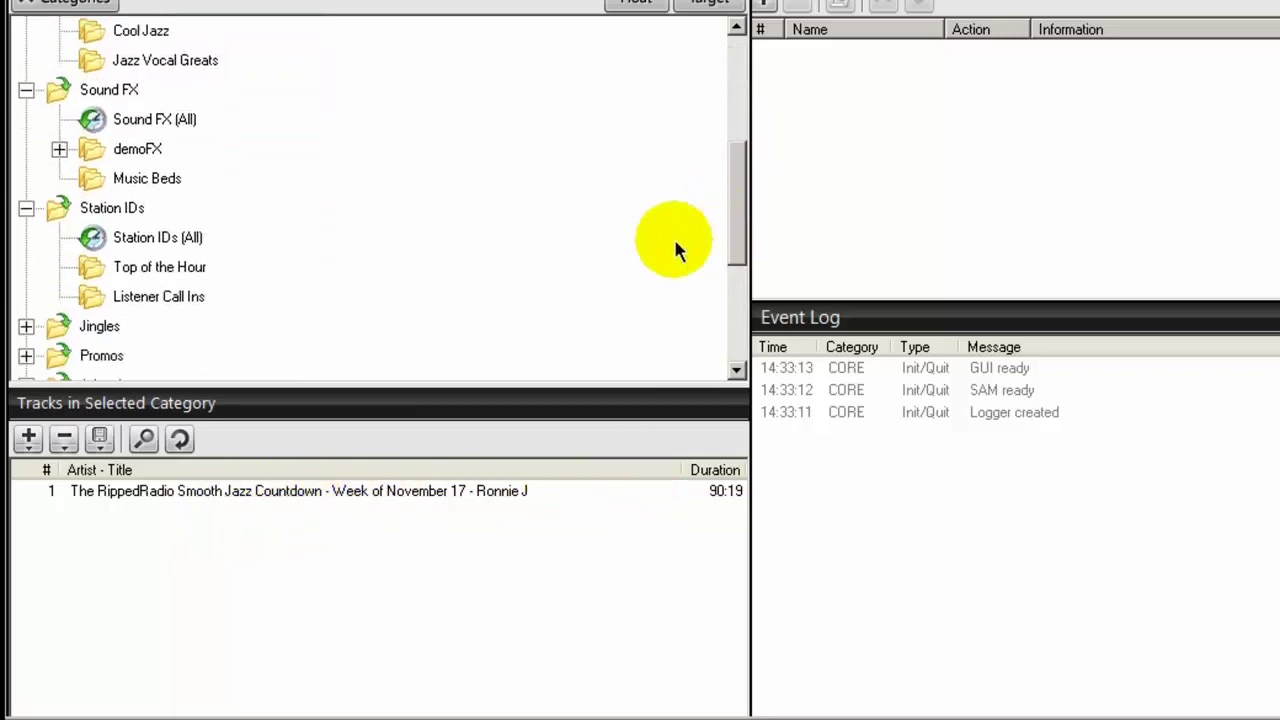
click(145, 268)
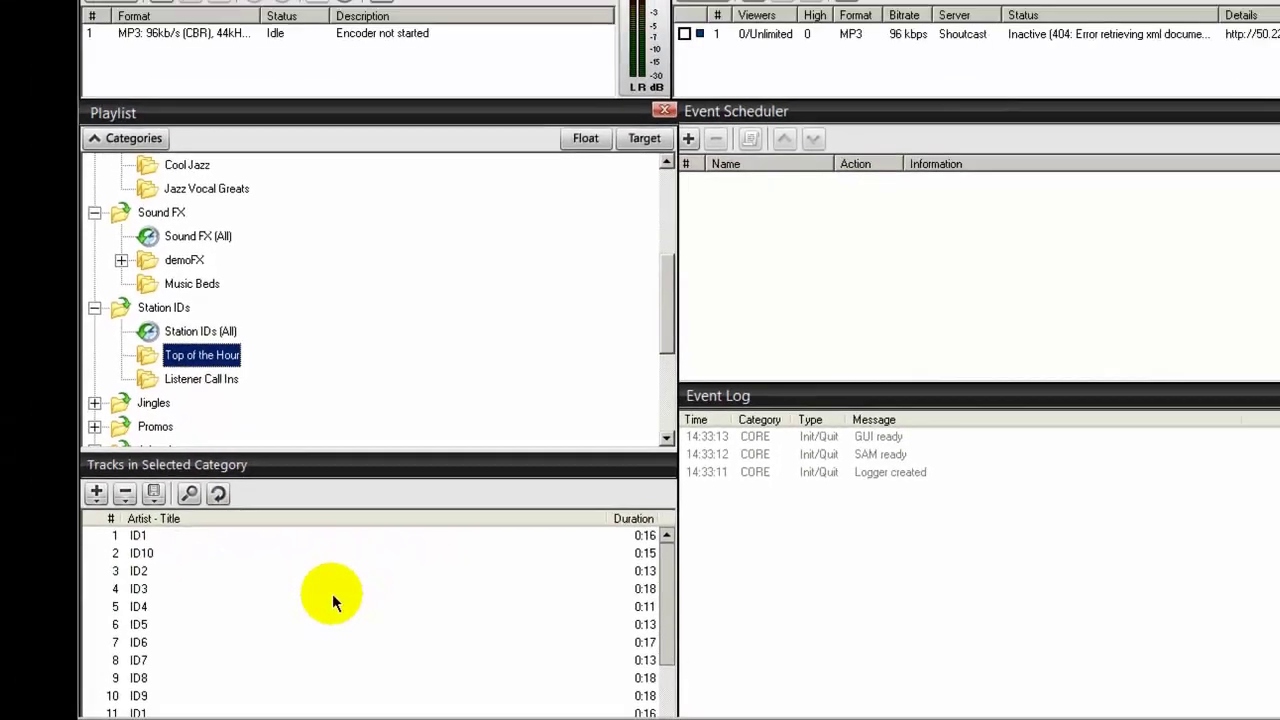
scroll(166, 128, up, 3)
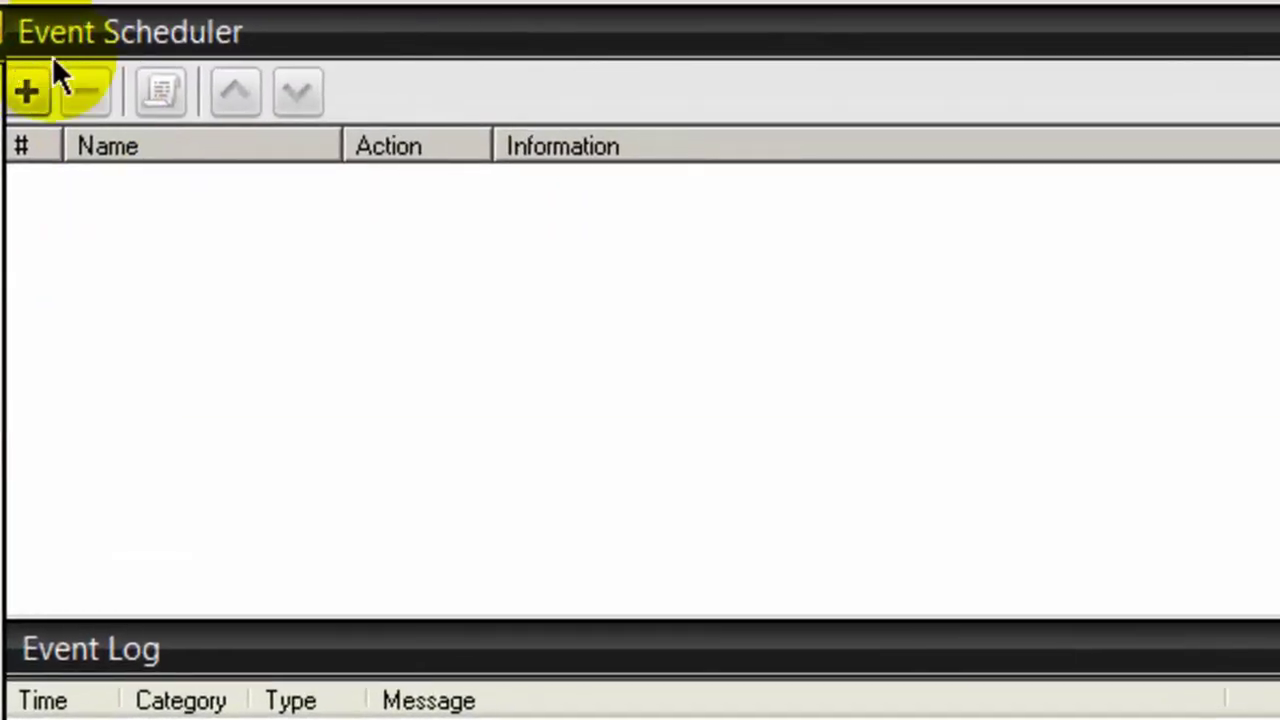
Start a new event in the Event Scheduler and copy the line "Smooth Jazz: 6am - 9am" from the station format list in Notepad.
click(24, 100)
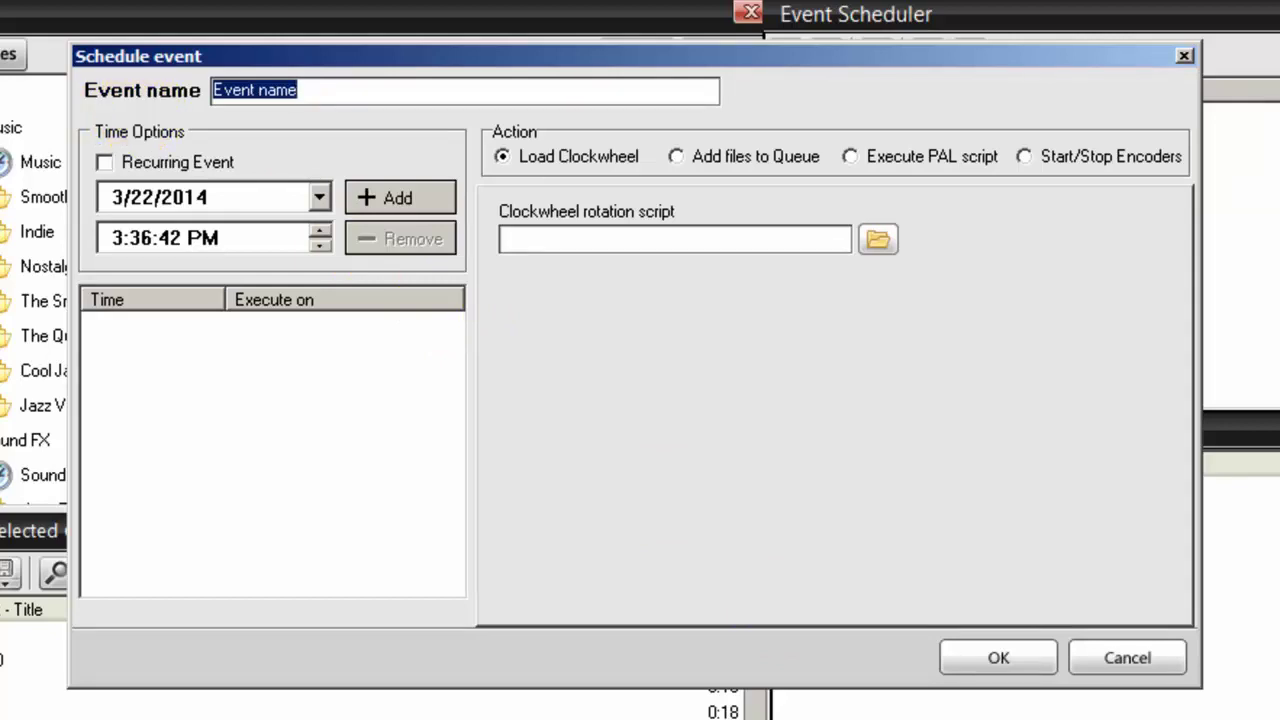
key(alt+Tab)
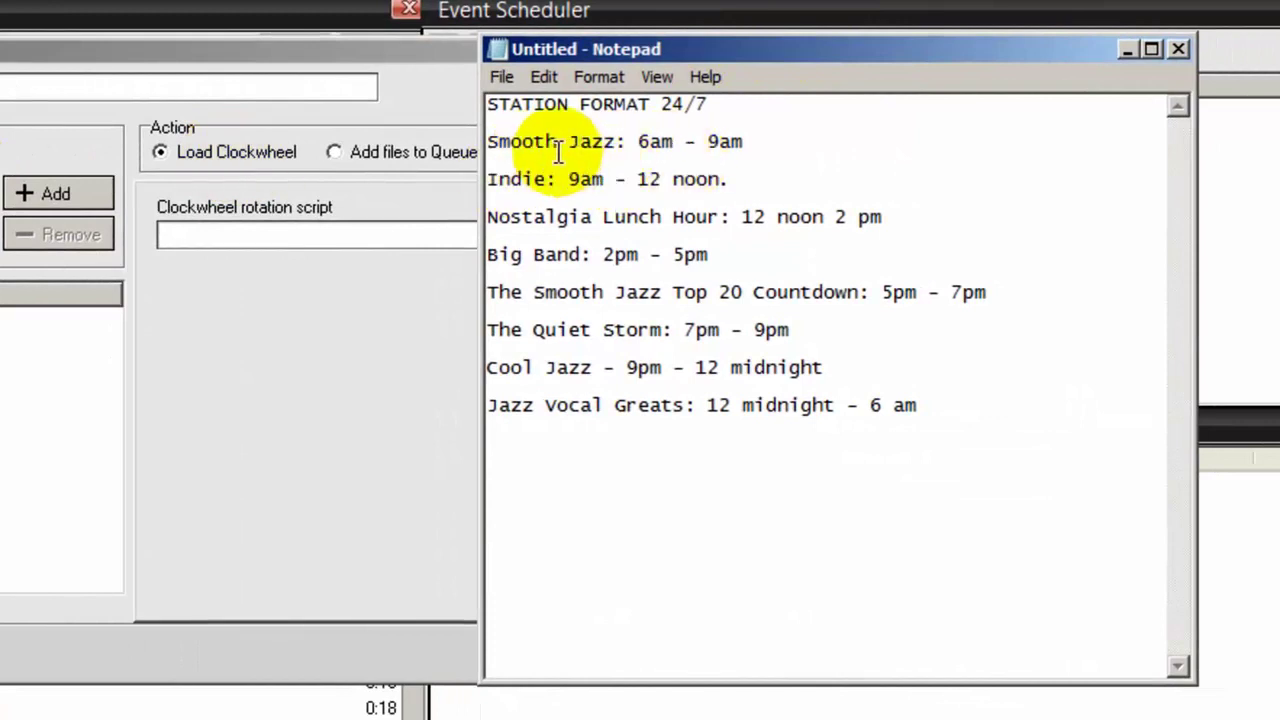
drag(488, 143, 757, 143)
right_click(655, 140)
click(699, 215)
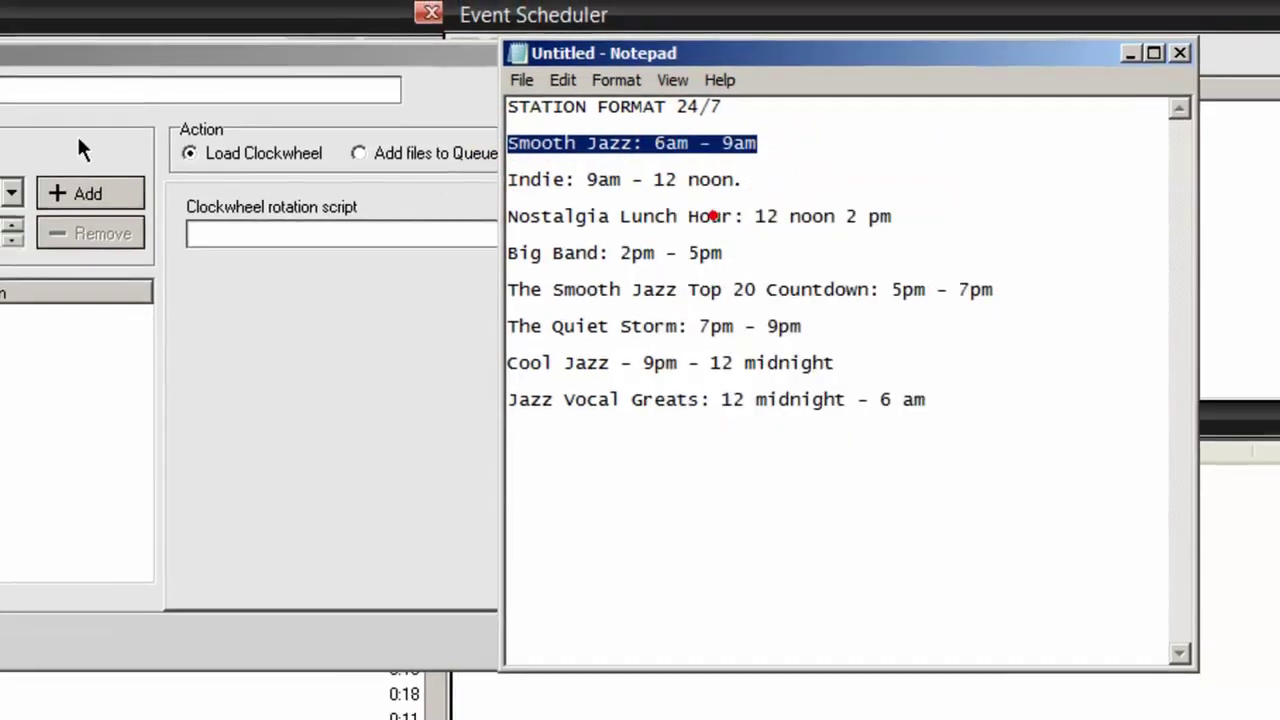
Replace the default event name with the copied line "Smooth Jazz: 6am - 9am".
drag(249, 108, 186, 104)
right_click(182, 108)
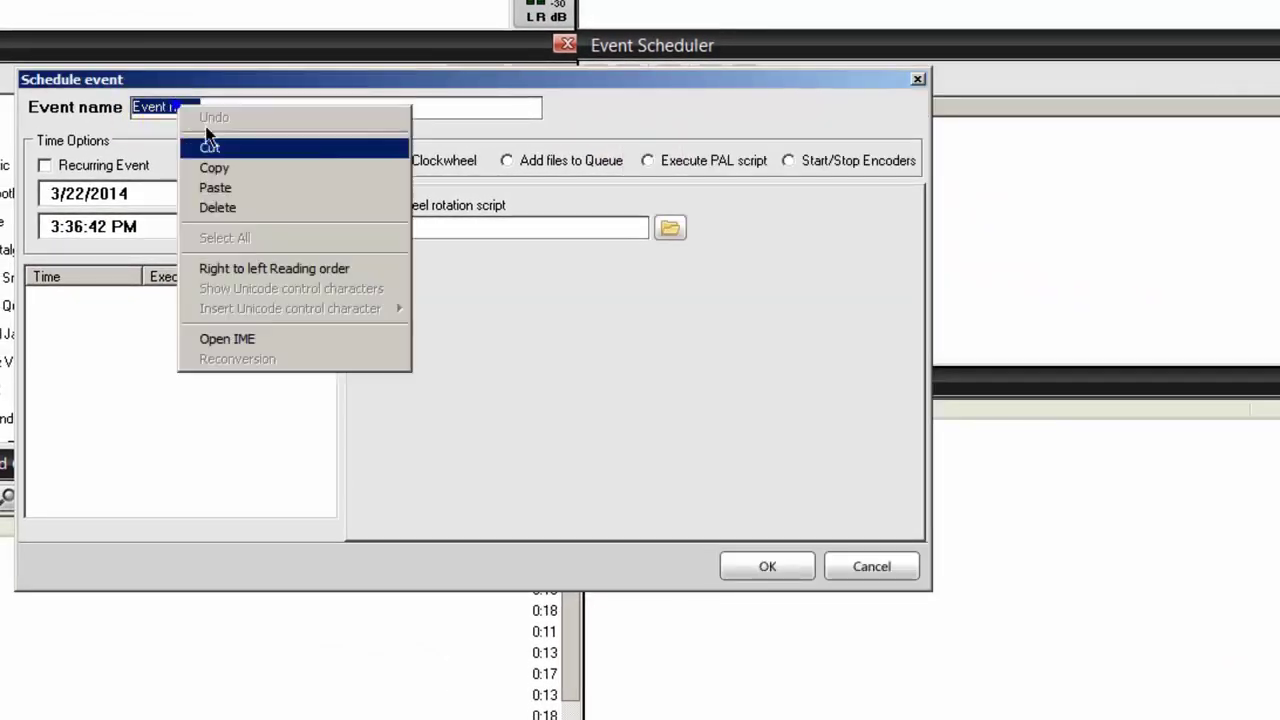
click(248, 187)
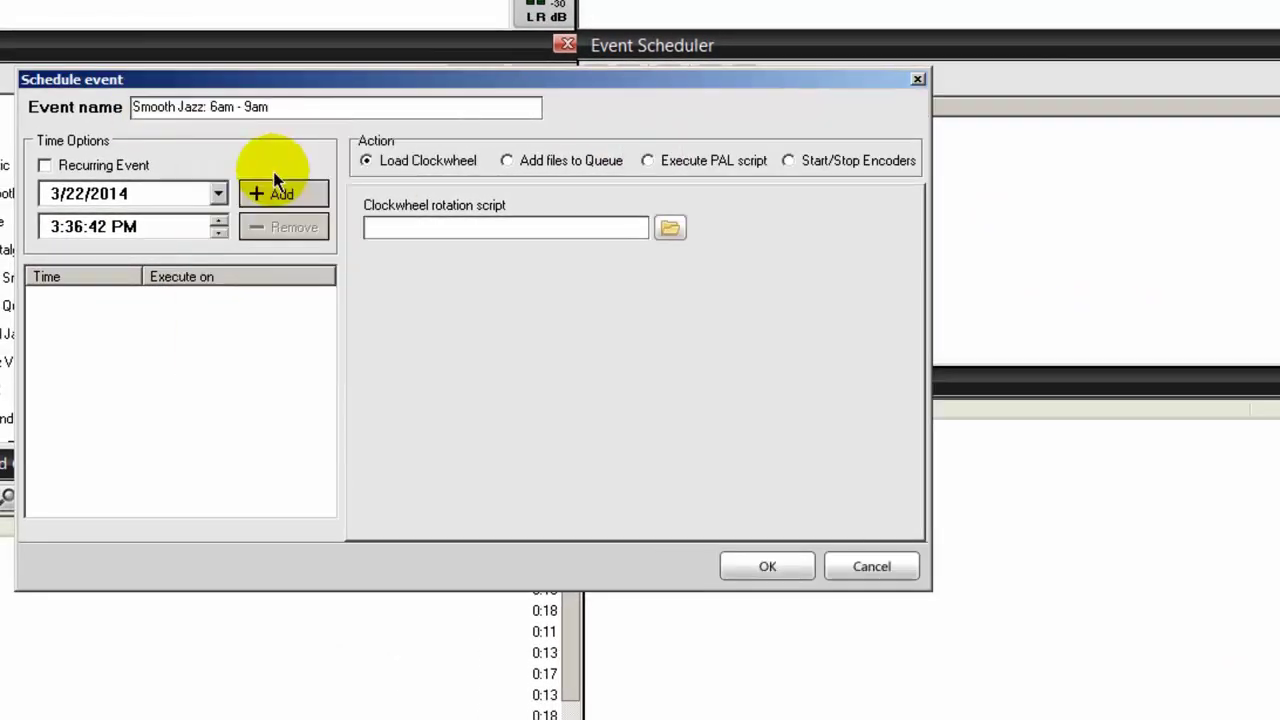
click(203, 107)
text(:)
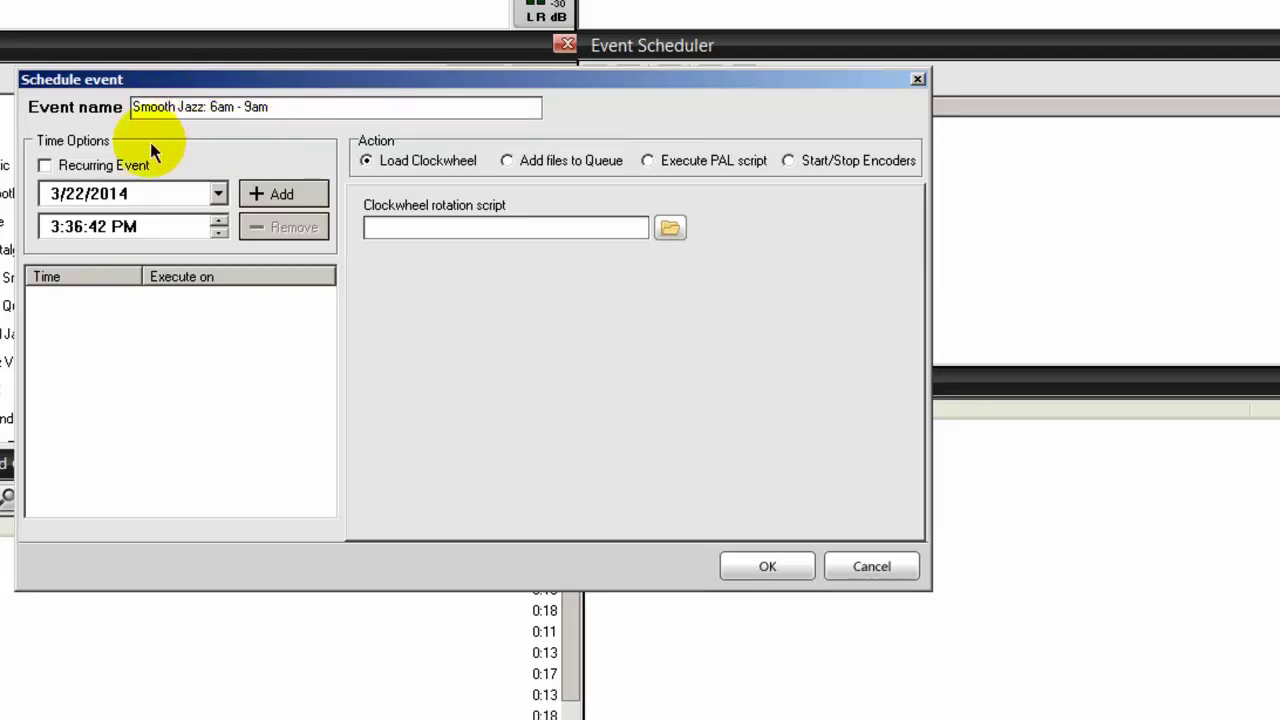
Make the Smooth Jazz event recurring and look through the recurrence choices, keeping Day.
click(44, 166)
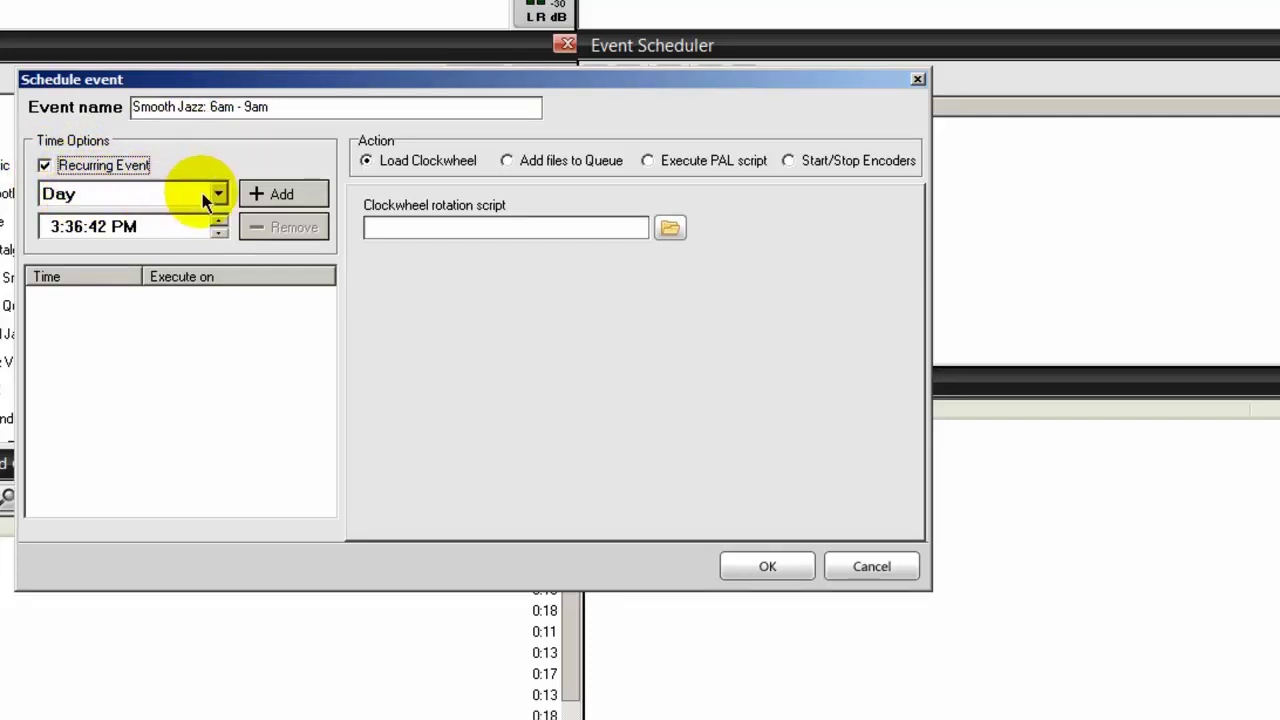
click(218, 193)
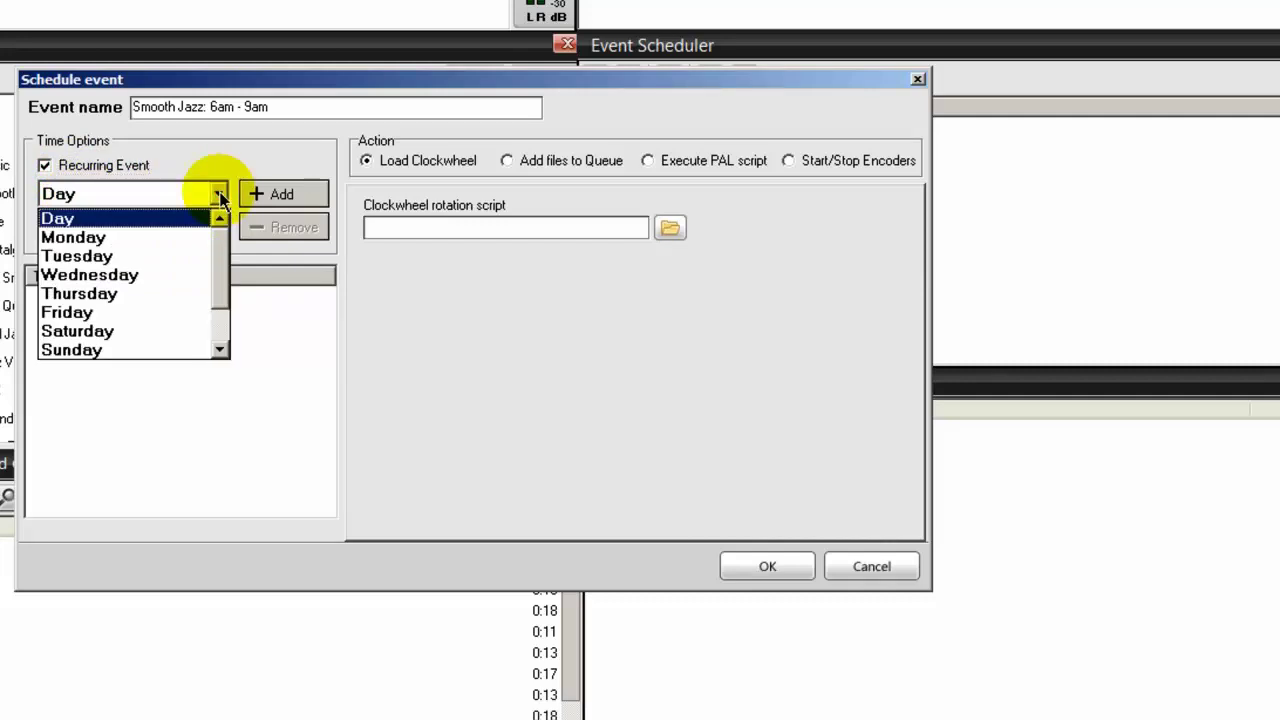
drag(218, 228, 224, 308)
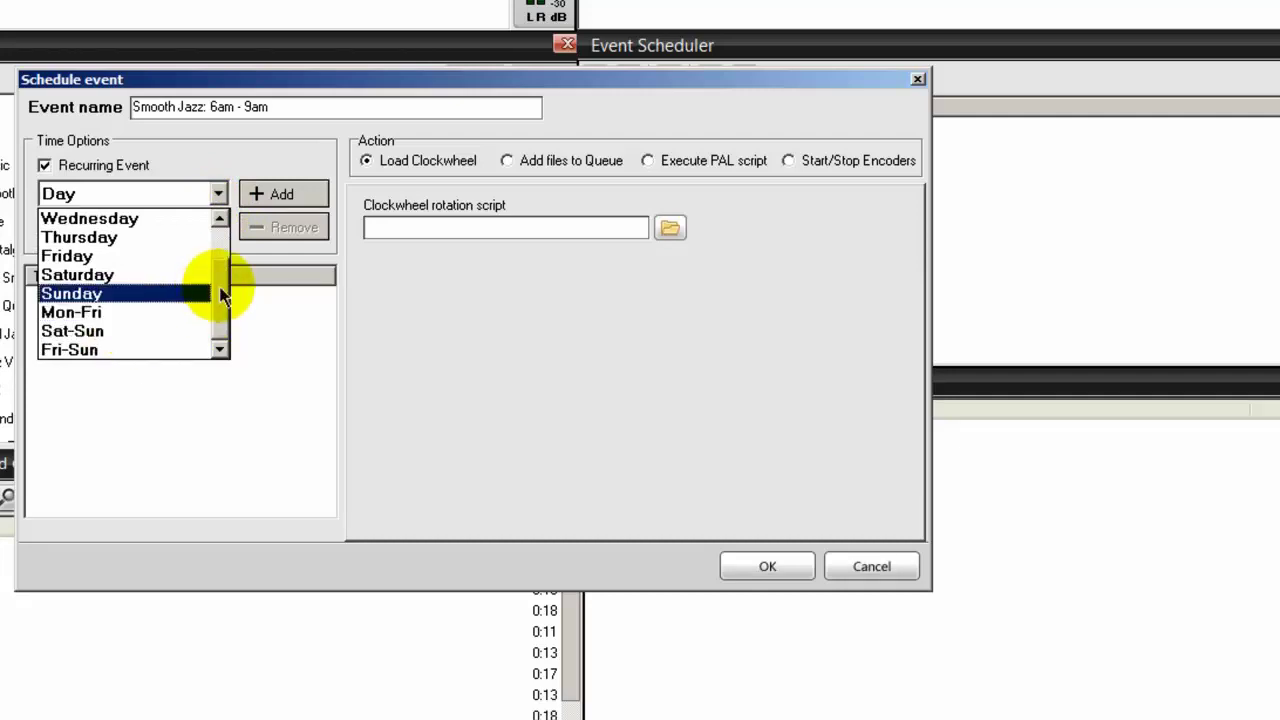
drag(222, 296, 217, 240)
click(60, 195)
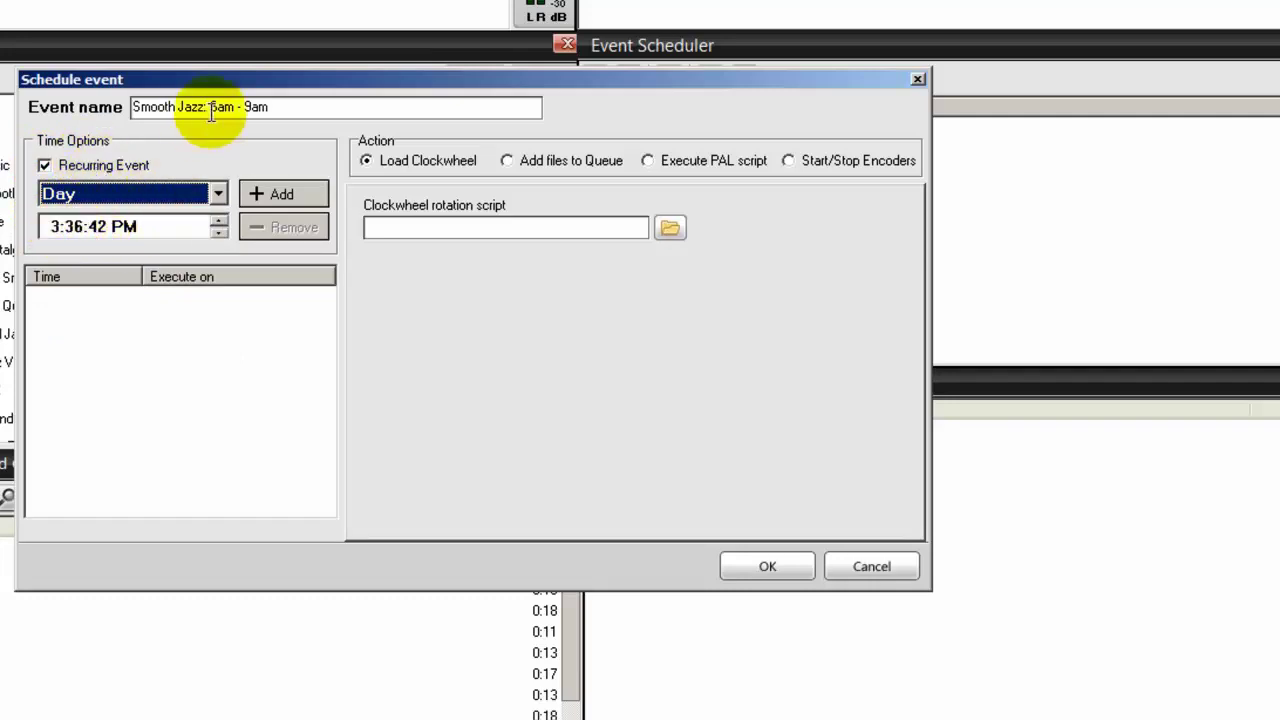
Set the recurring event's time to 6:00:00 AM.
click(57, 227)
text(60000a)
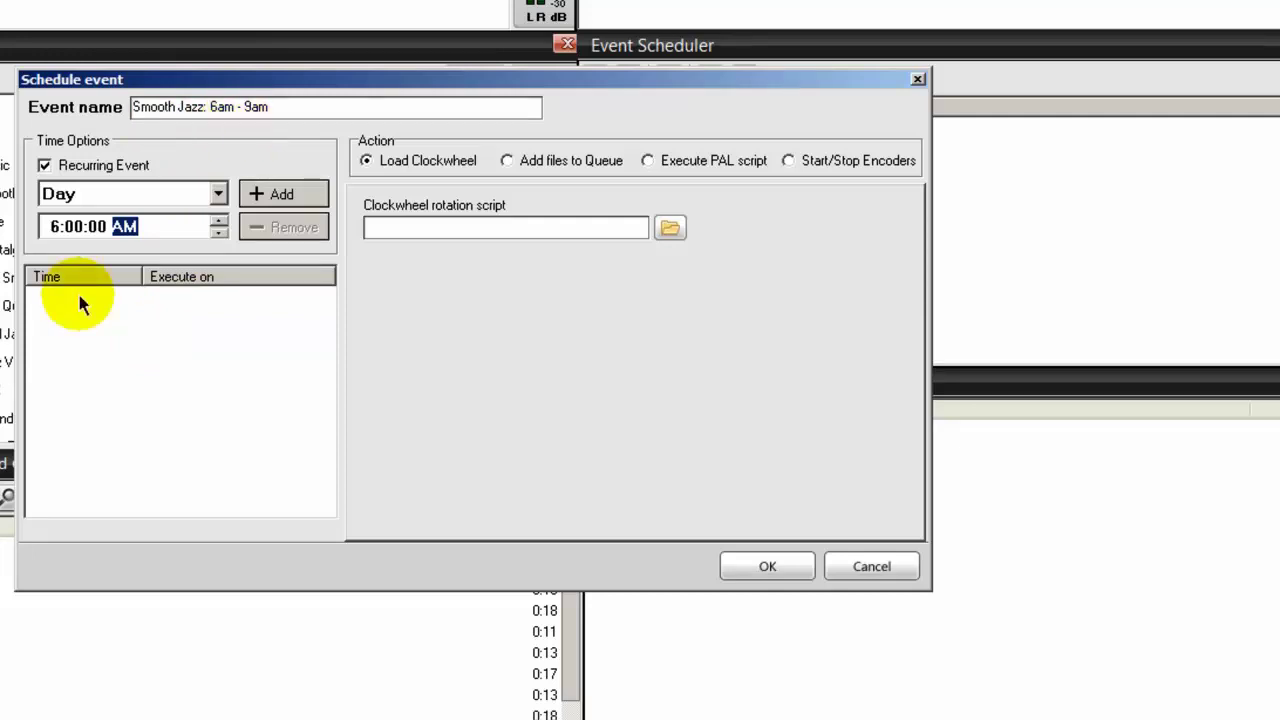
Change the event time to 5:45:00 AM and add this daily time to the event's execution list.
click(58, 228)
text(5:)
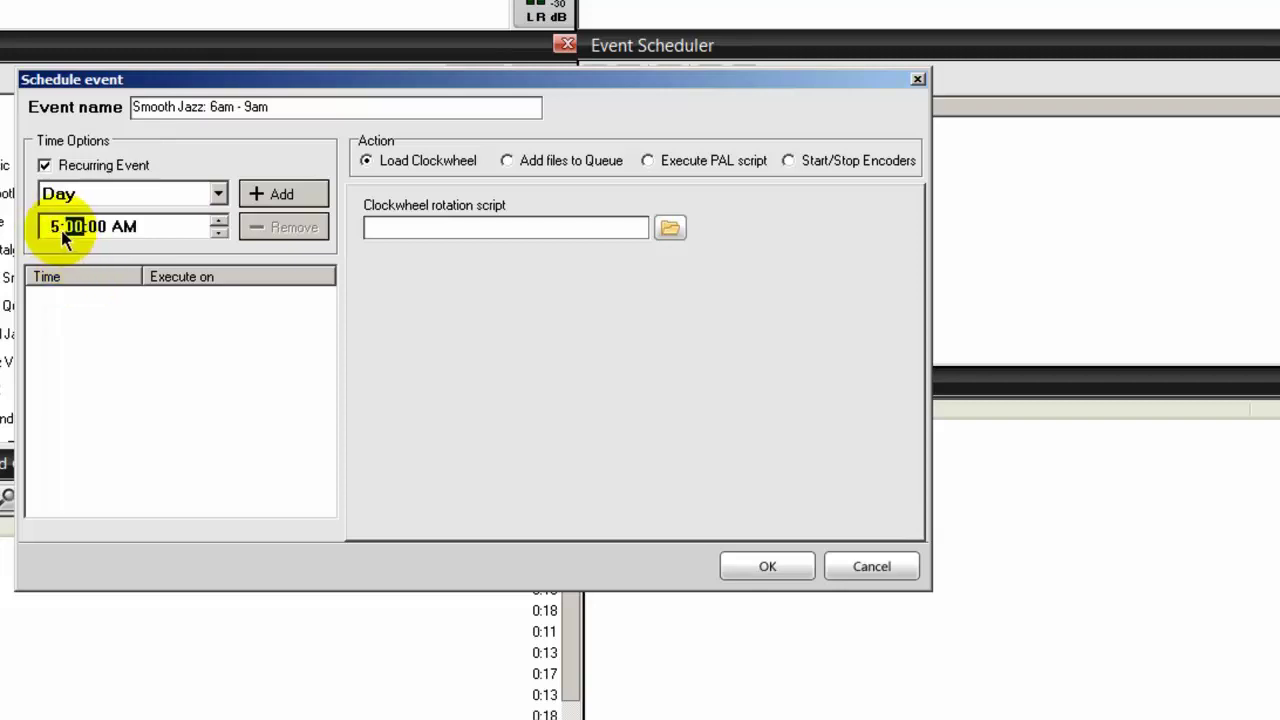
text(45)
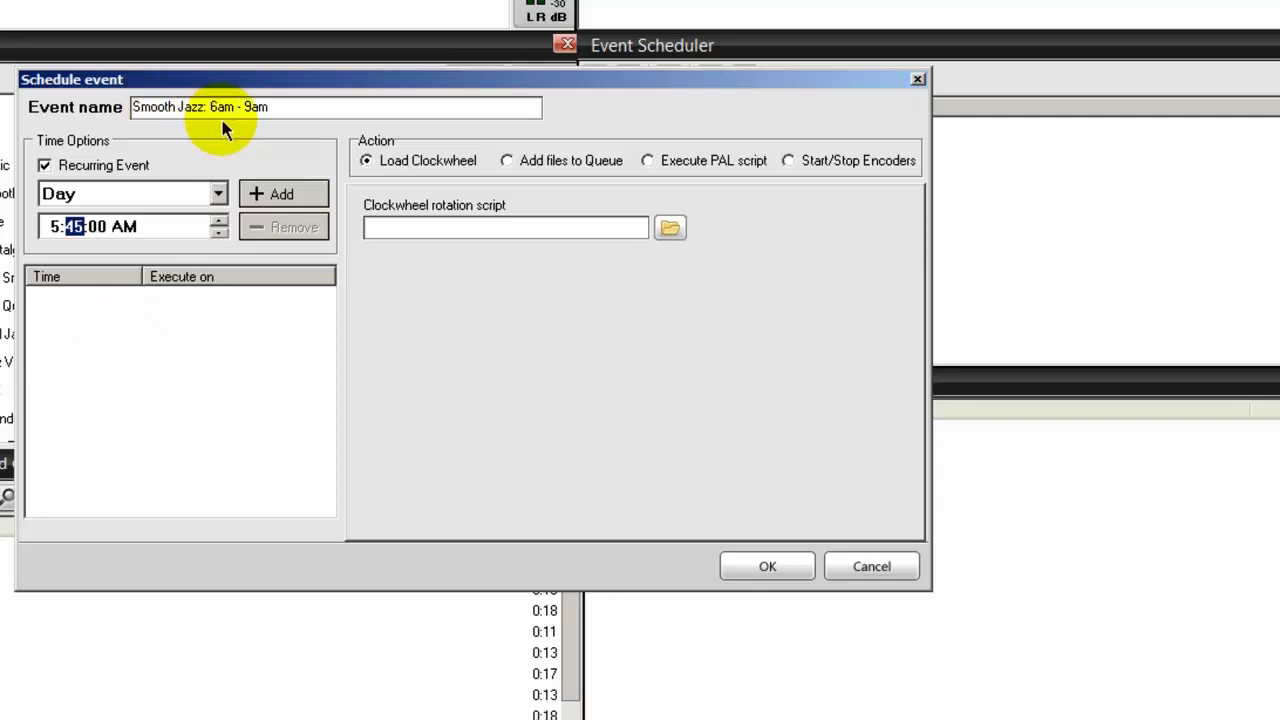
click(270, 195)
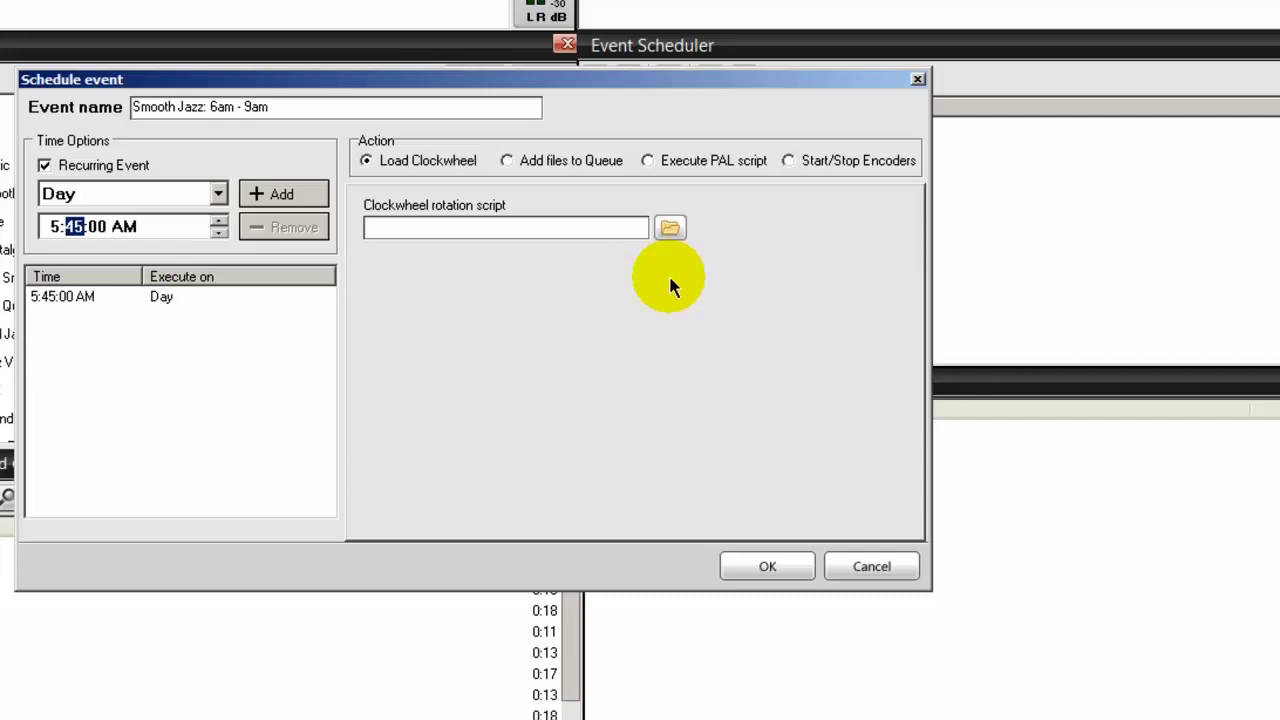
Try to save the Smooth Jazz event without a clockwheel rotation script.
click(765, 568)
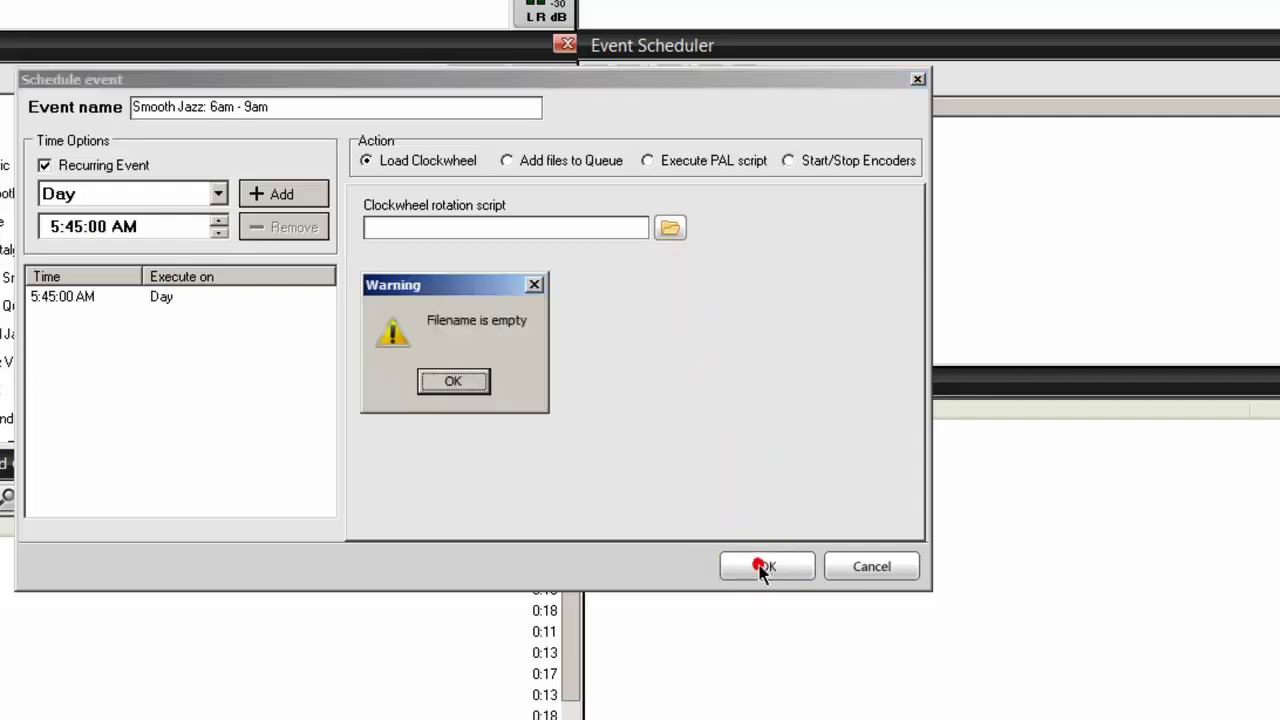
click(479, 385)
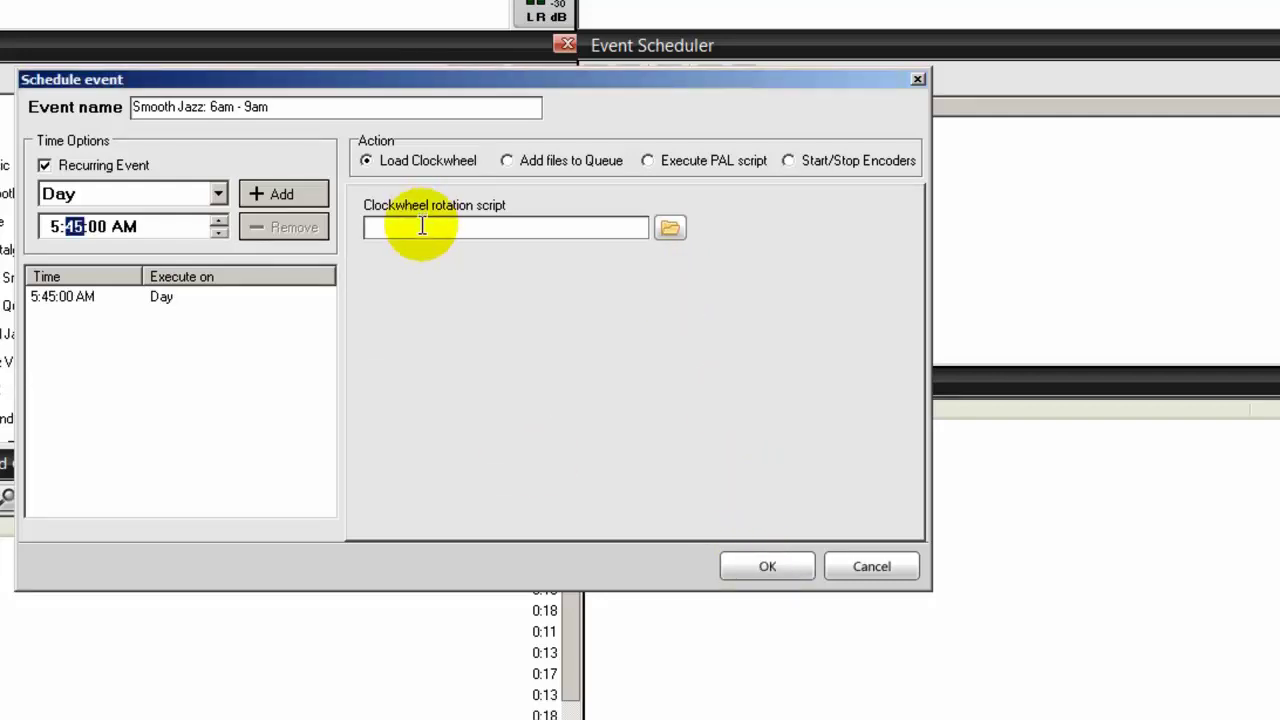